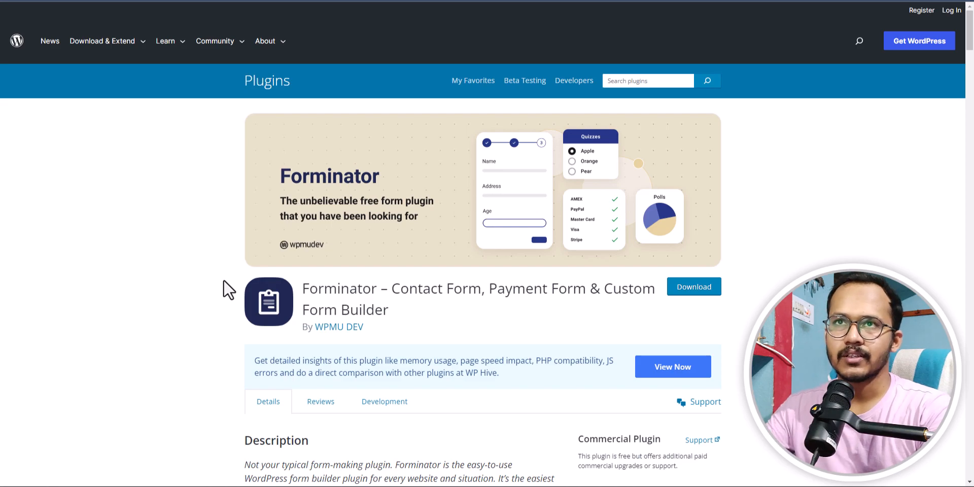
- Switch to the WordPress admin dashboard and search the add-plugins page for "quiz and survey master"
{"action": "left_click", "coordinate": [203, 1]}
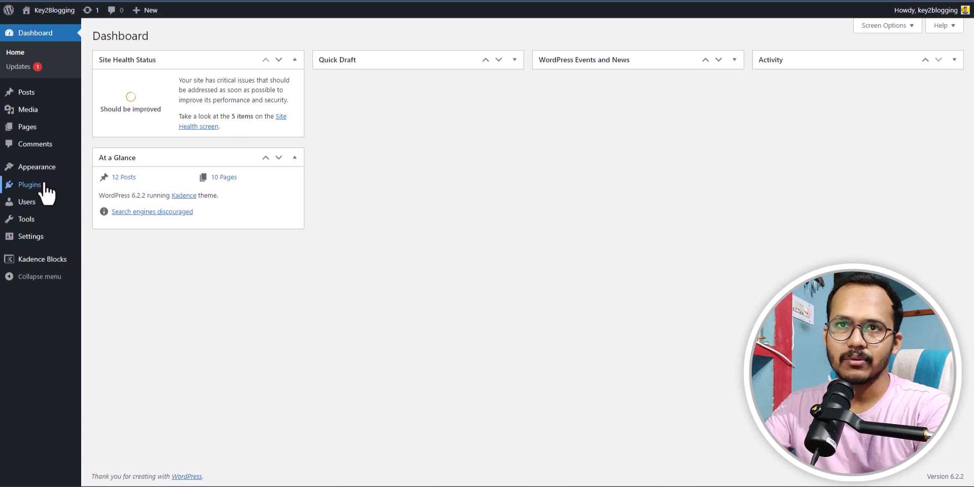
{"action": "mouse_move", "coordinate": [31, 186]}
{"action": "left_click", "coordinate": [105, 201]}
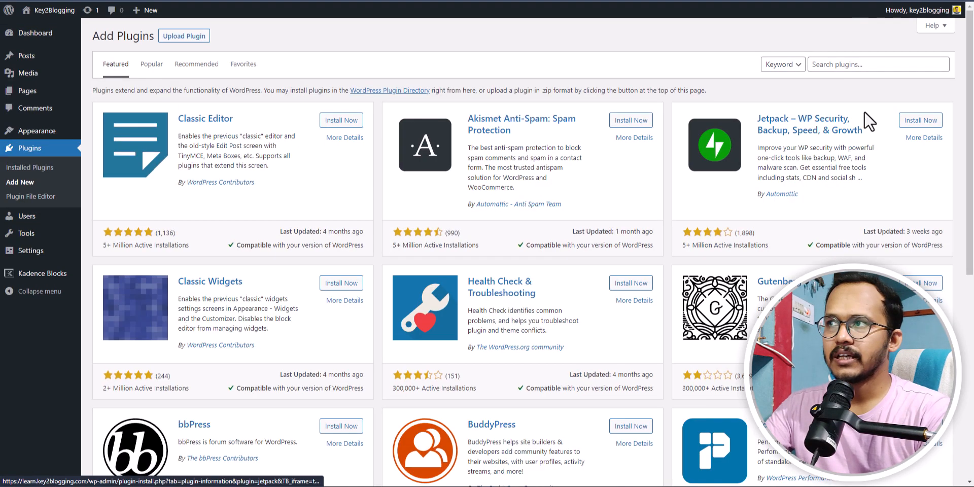
{"action": "left_click", "coordinate": [862, 63]}
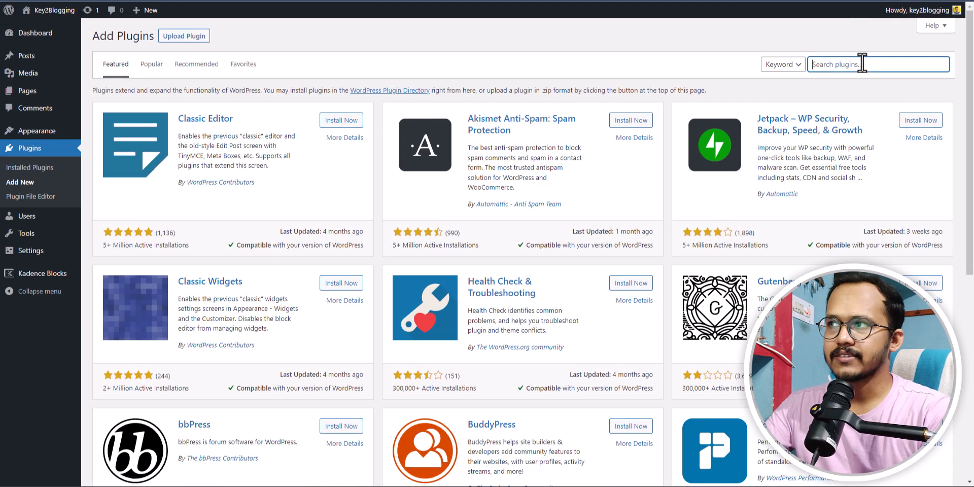
{"action": "type", "text": "quiz"}
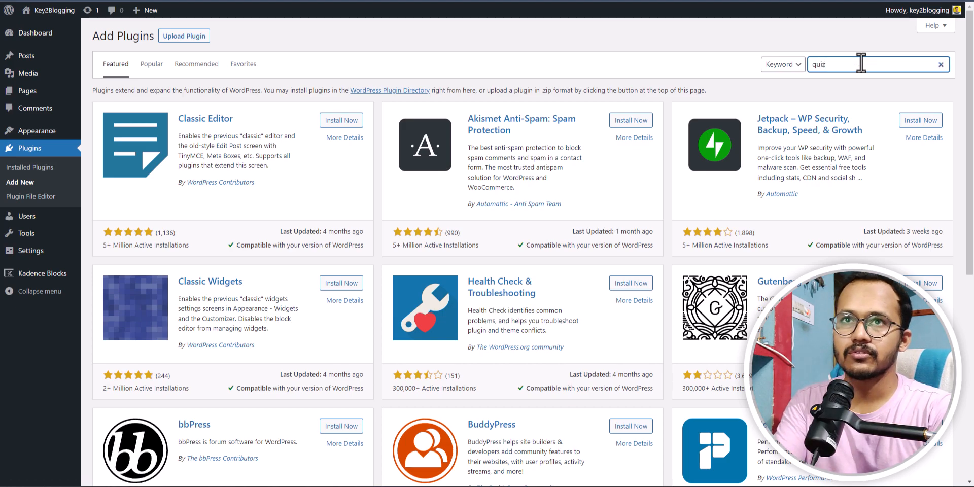
{"action": "type", "text": " and sur"}
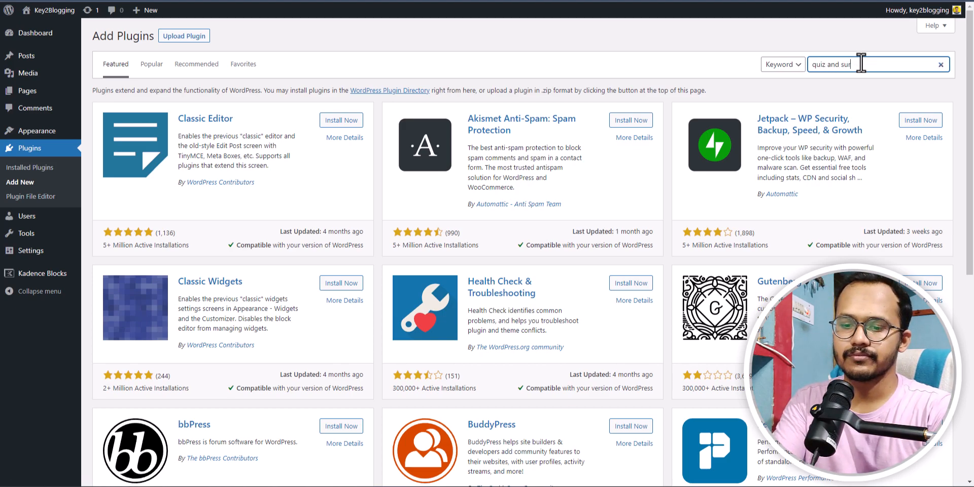
{"action": "type", "text": "vey master"}
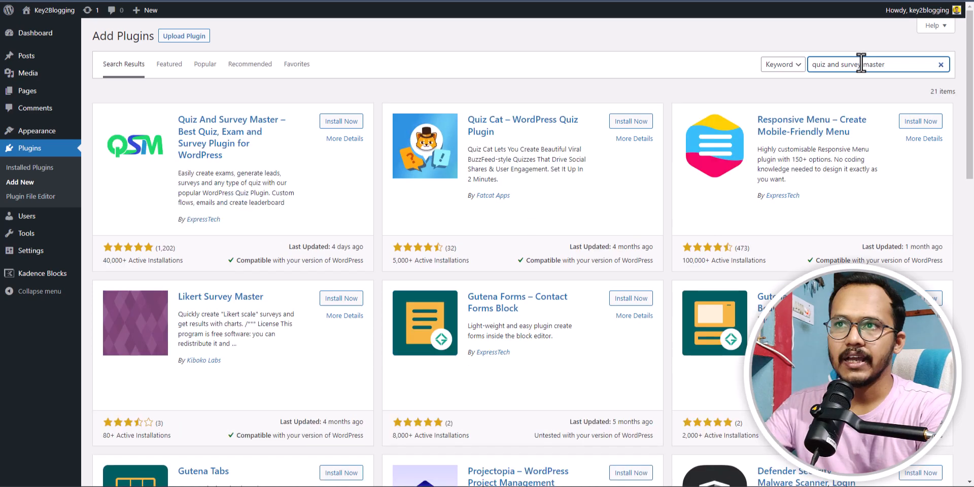
- Install and activate the Quiz And Survey Master plugin, and open its QSM dashboard
{"action": "left_click", "coordinate": [339, 121]}
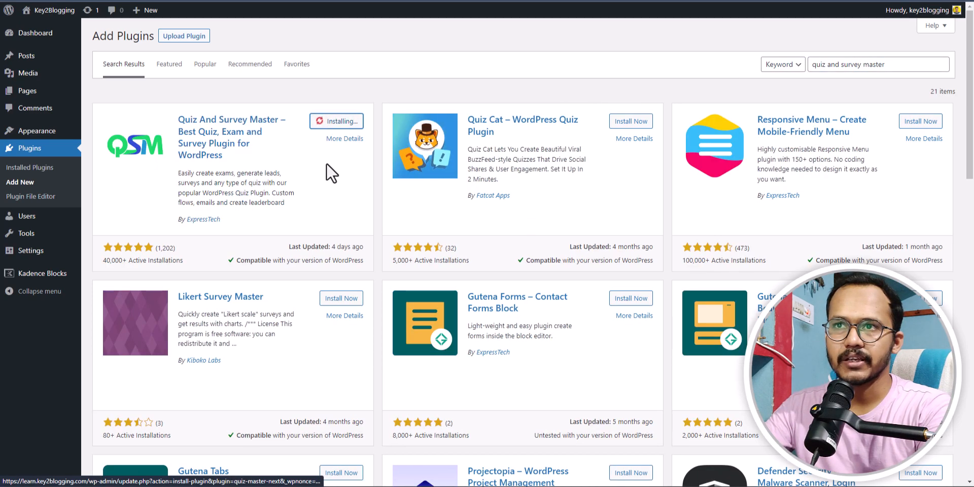
{"action": "left_click", "coordinate": [339, 121]}
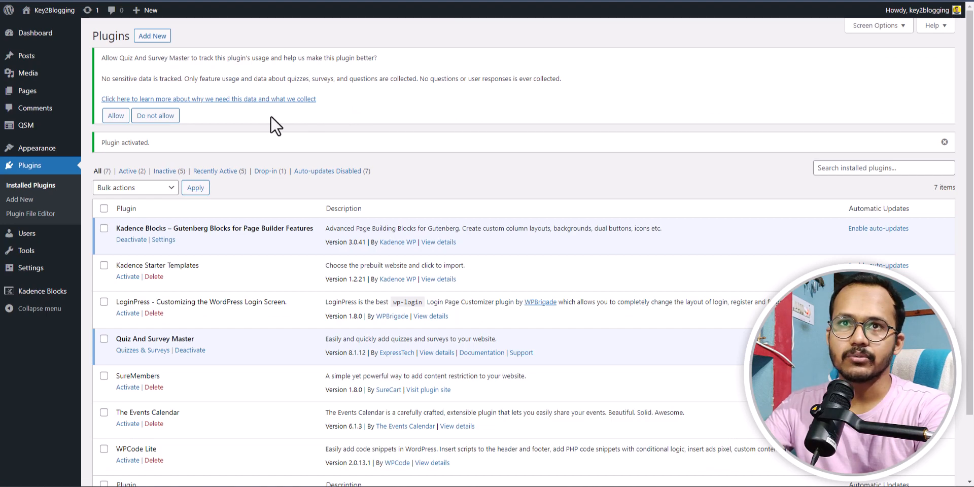
{"action": "mouse_move", "coordinate": [31, 130]}
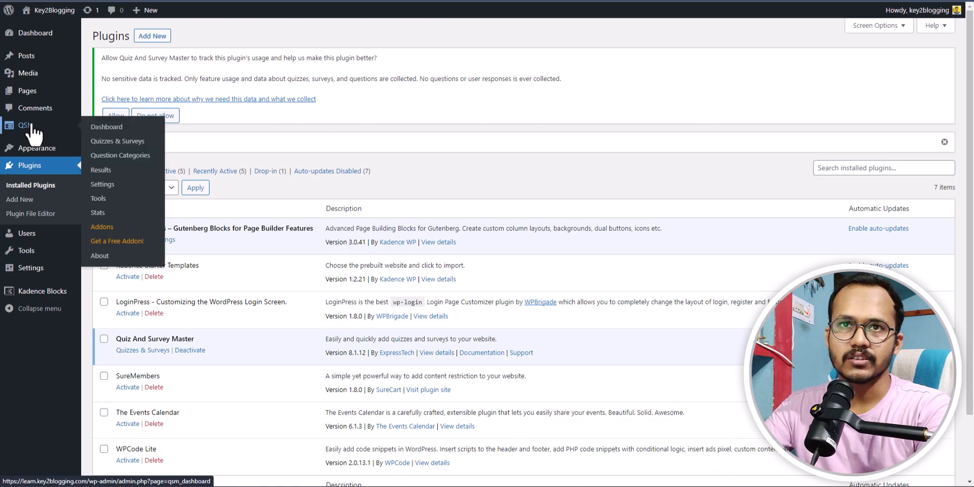
{"action": "left_click", "coordinate": [111, 130]}
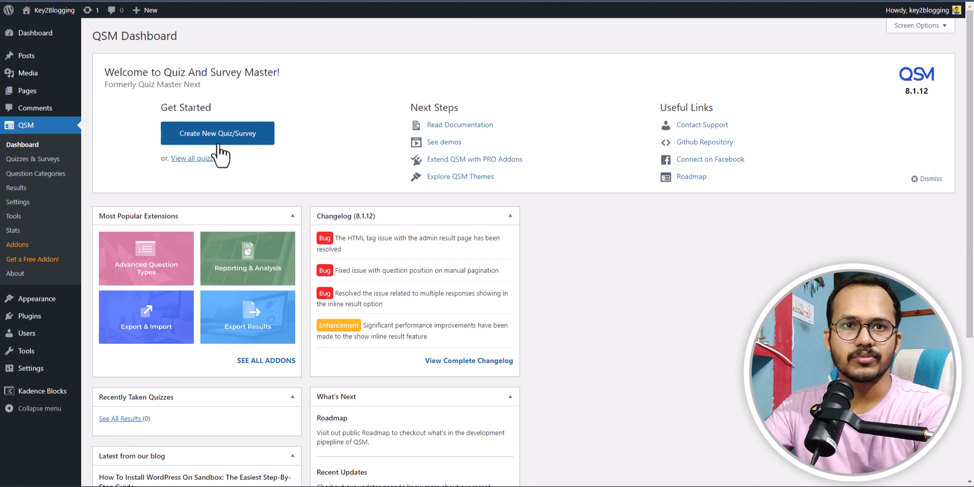
- In QSM's main settings, enable deleting all QSM data on deletion, set the quiz URL slug to "keyblogging-quiz", and save the changes
{"action": "left_click", "coordinate": [23, 203]}
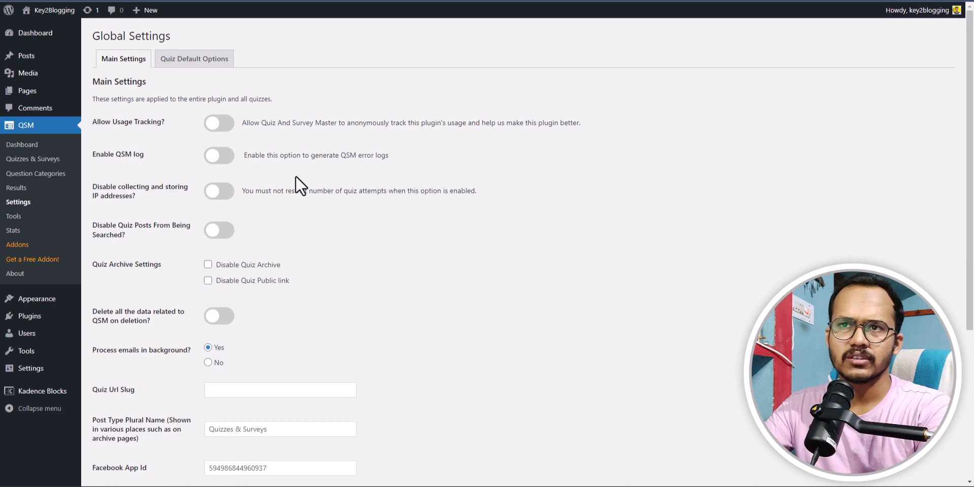
{"action": "scroll", "coordinate": [299, 201], "scroll_direction": "down", "scroll_amount": 1}
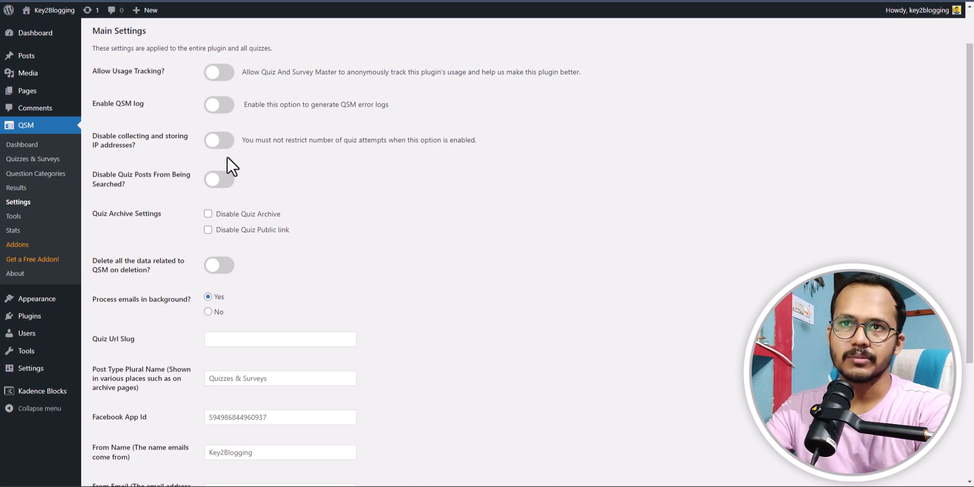
{"action": "scroll", "coordinate": [330, 154], "scroll_direction": "down", "scroll_amount": 1}
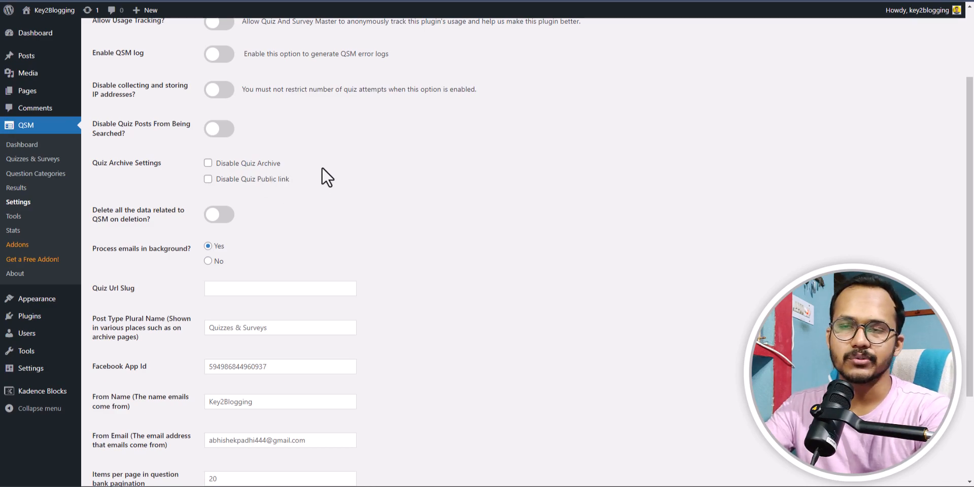
{"action": "scroll", "coordinate": [342, 166], "scroll_direction": "down", "scroll_amount": 2}
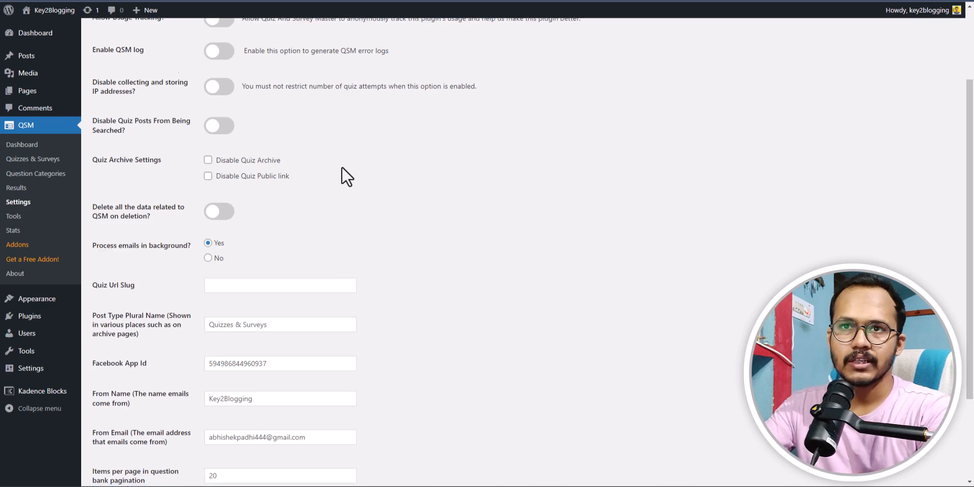
{"action": "left_click", "coordinate": [217, 117]}
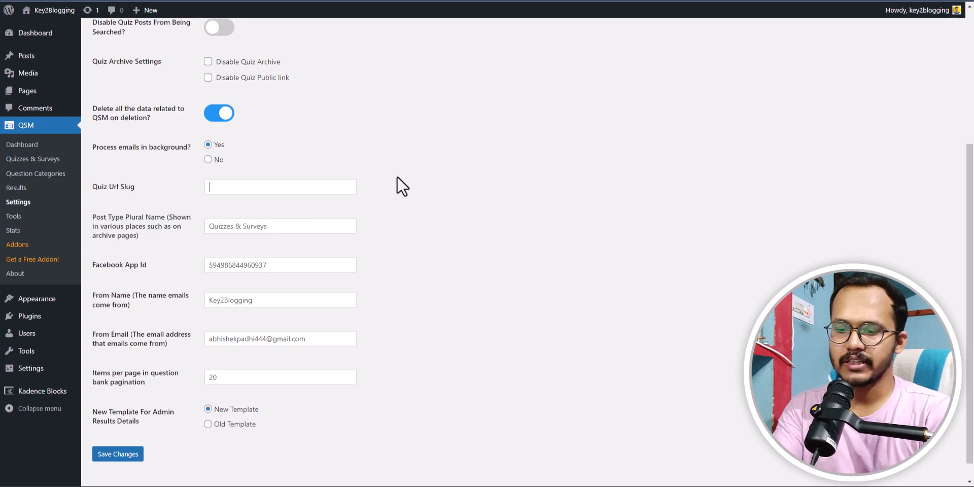
{"action": "type", "text": "keyblogging-quiz"}
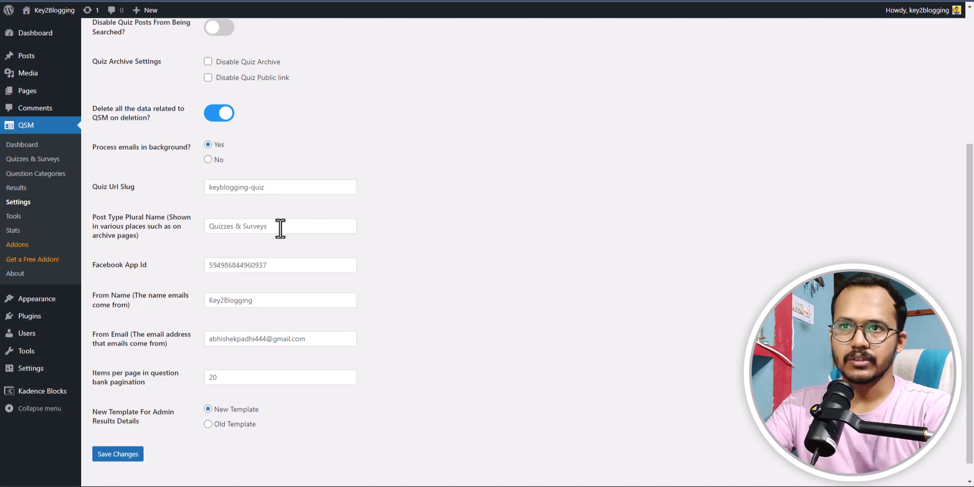
{"action": "scroll", "coordinate": [167, 406], "scroll_direction": "down", "scroll_amount": 1}
{"action": "left_click", "coordinate": [117, 433]}
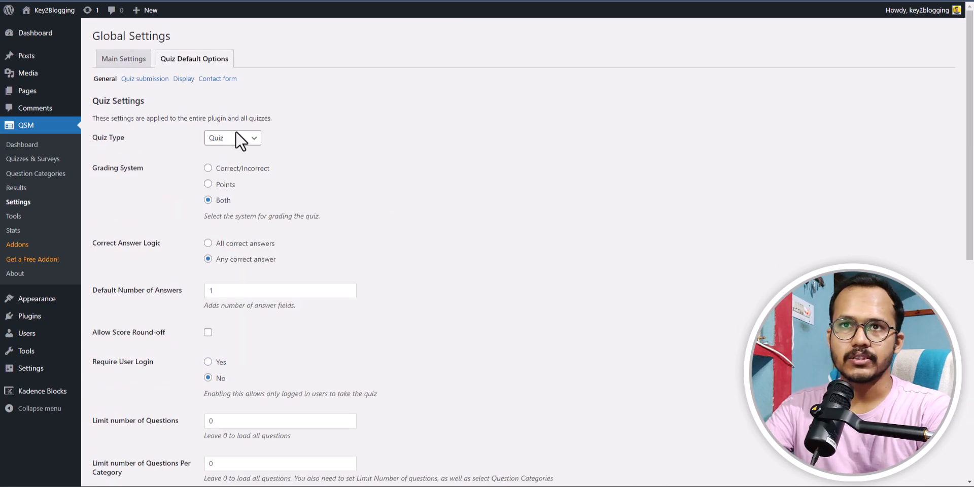
- In the quiz default options, select Quiz as the quiz type and Both as the grading system
{"action": "left_click", "coordinate": [225, 144]}
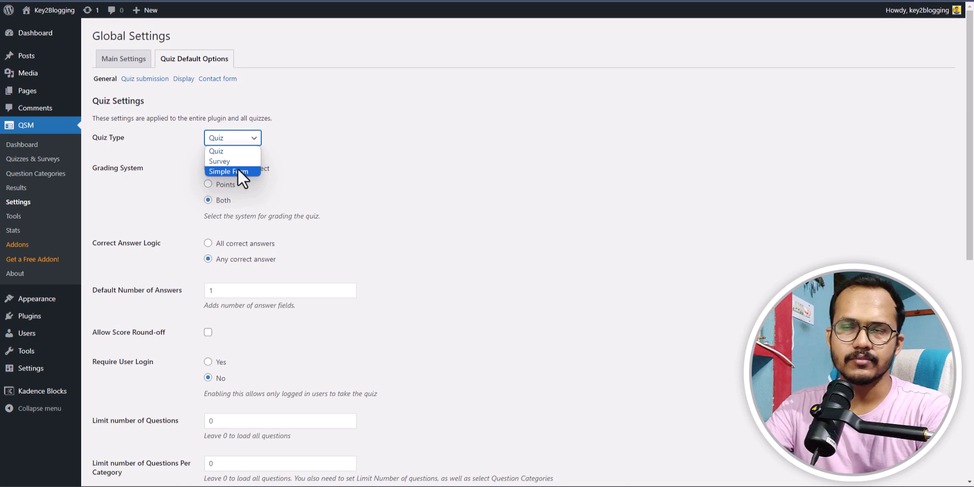
{"action": "left_click", "coordinate": [238, 148]}
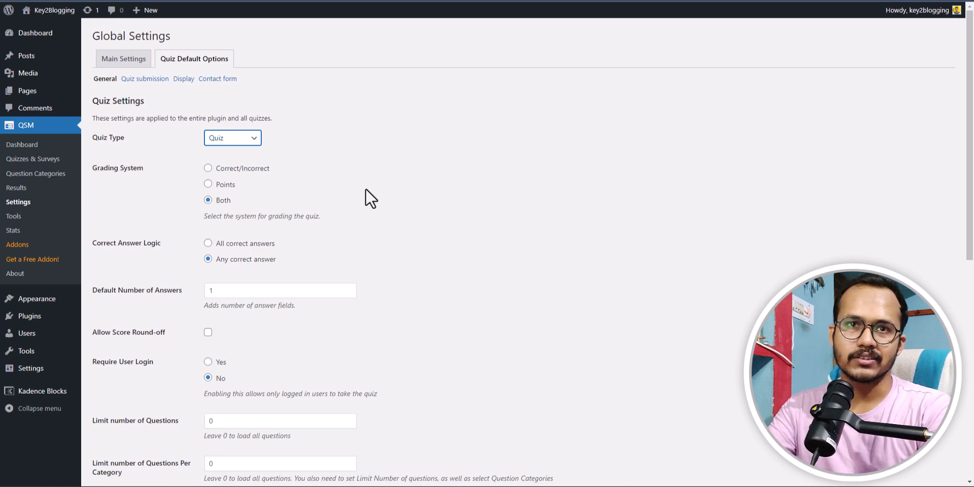
{"action": "left_click", "coordinate": [208, 185]}
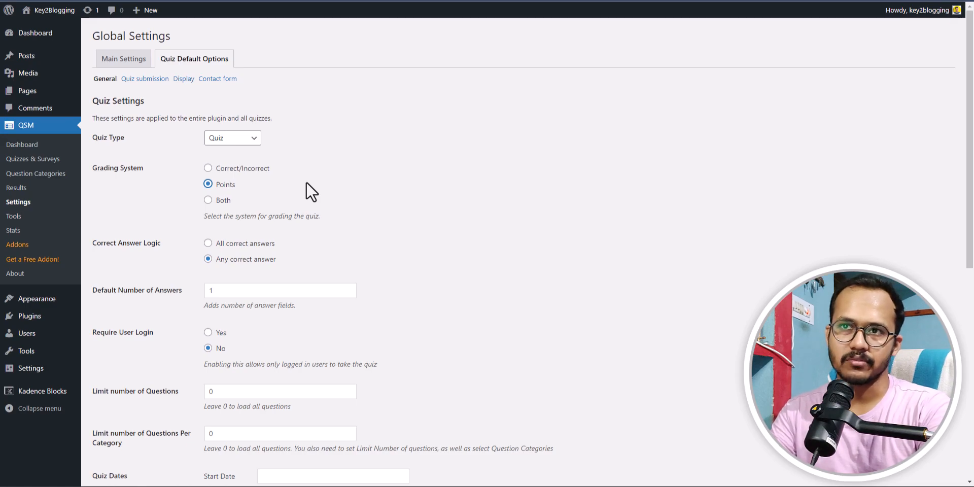
{"action": "left_click", "coordinate": [208, 200]}
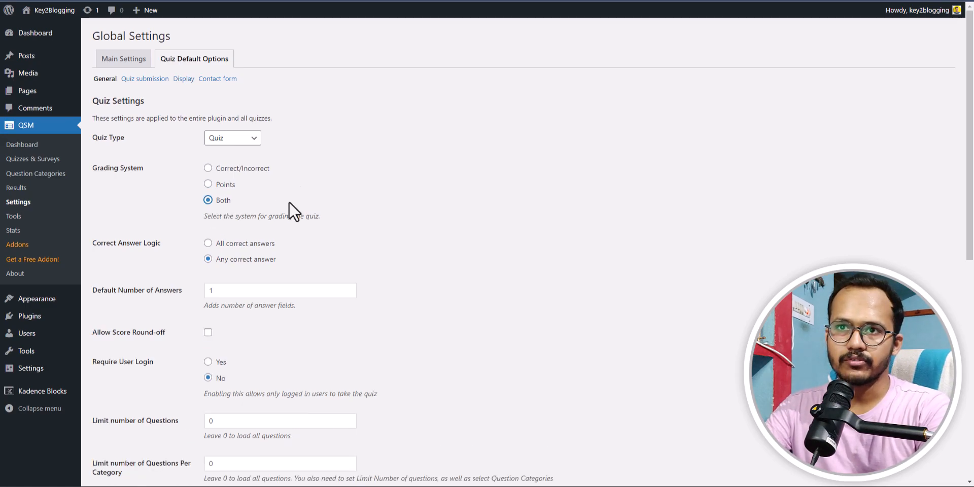
- Set the default limit number of questions to 5
{"action": "scroll", "coordinate": [403, 219], "scroll_direction": "down", "scroll_amount": 2}
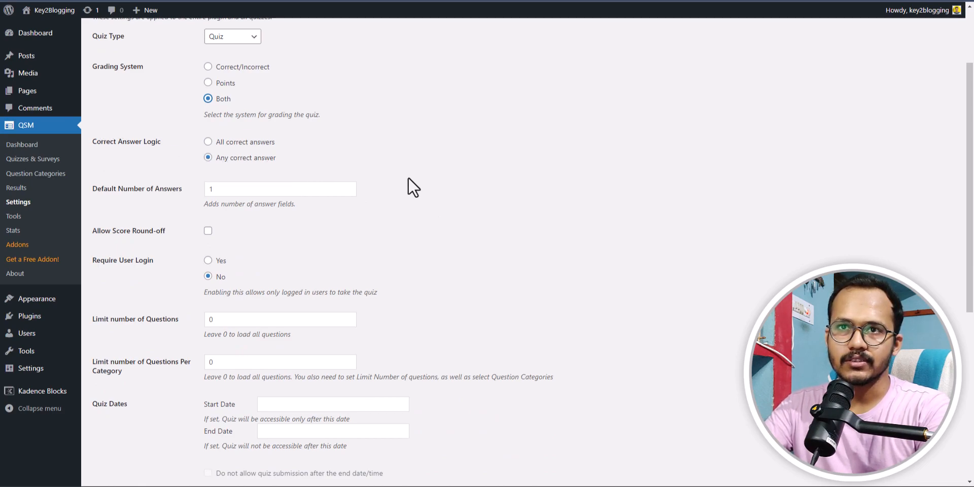
{"action": "scroll", "coordinate": [406, 183], "scroll_direction": "down", "scroll_amount": 1}
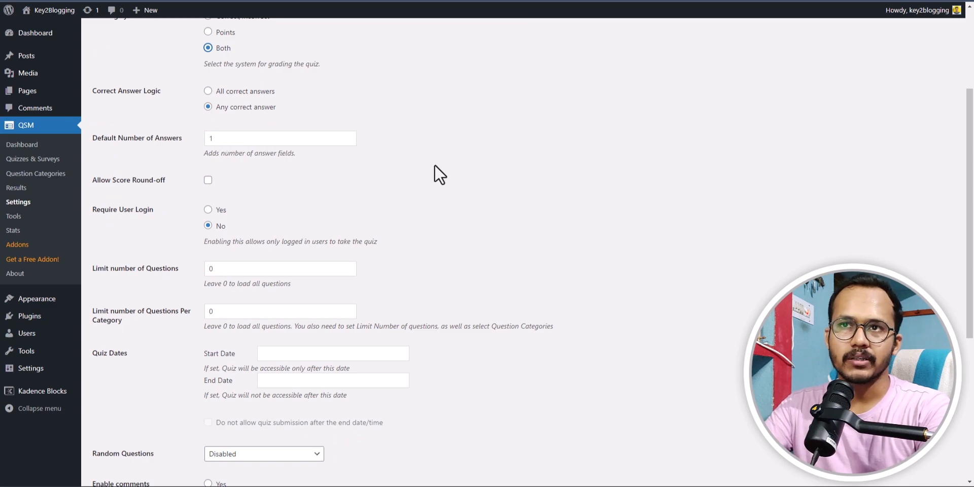
{"action": "scroll", "coordinate": [434, 166], "scroll_direction": "up", "scroll_amount": 1}
{"action": "scroll", "coordinate": [435, 167], "scroll_direction": "up", "scroll_amount": 1}
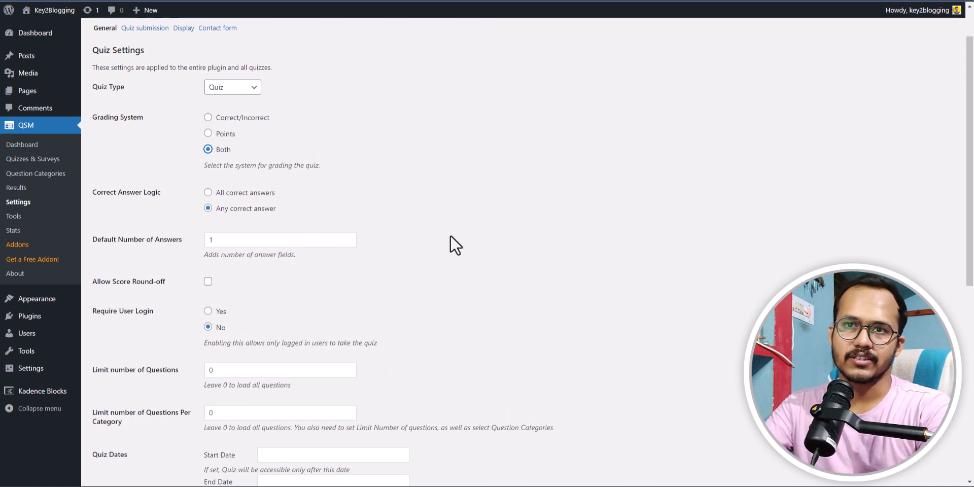
{"action": "scroll", "coordinate": [463, 237], "scroll_direction": "down", "scroll_amount": 2}
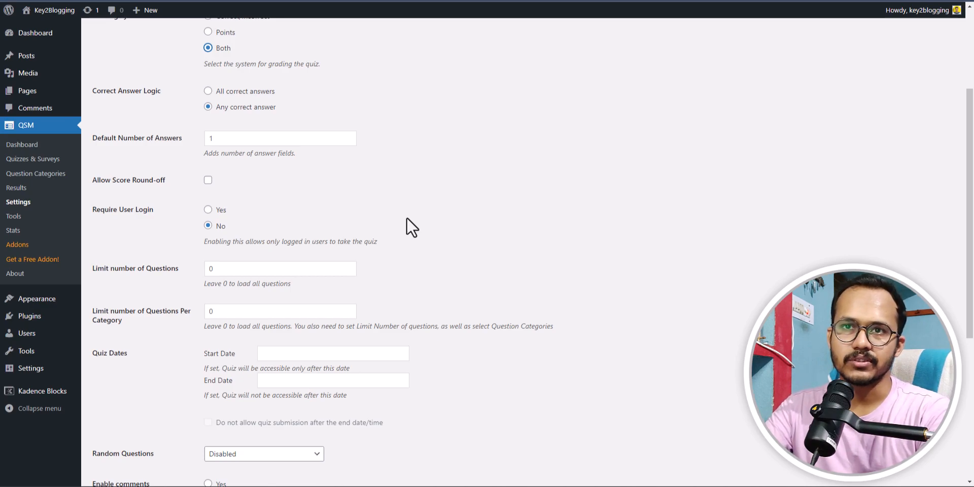
{"action": "scroll", "coordinate": [440, 230], "scroll_direction": "down", "scroll_amount": 1}
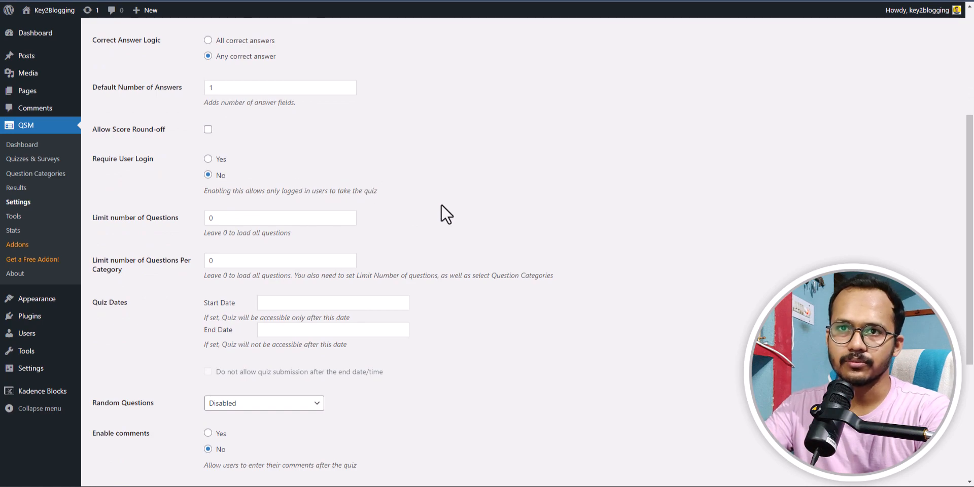
{"action": "scroll", "coordinate": [462, 162], "scroll_direction": "down", "scroll_amount": 1}
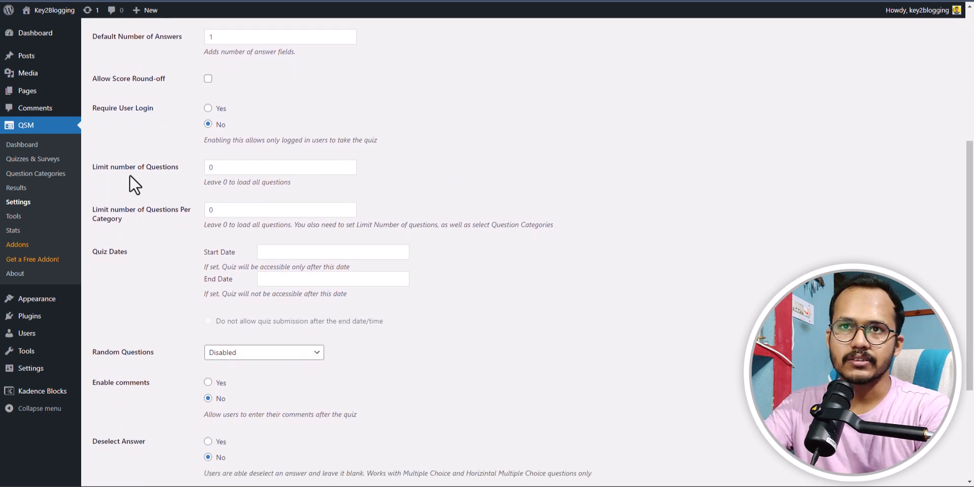
{"action": "double_click", "coordinate": [252, 167]}
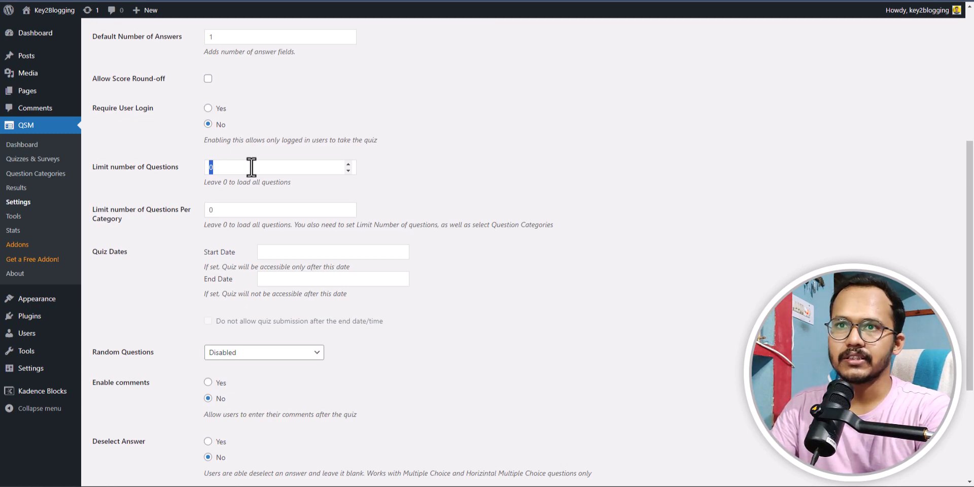
{"action": "type", "text": "5"}
{"action": "left_click", "coordinate": [437, 167]}
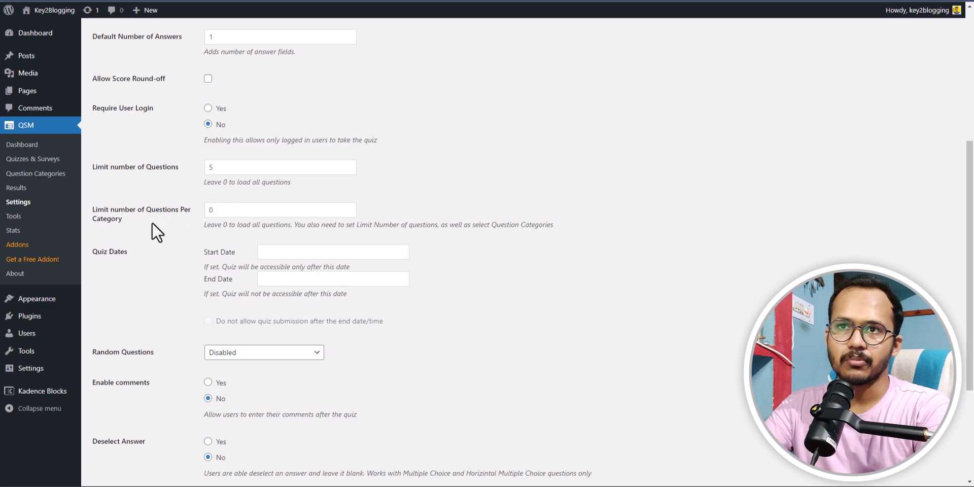
- Set the default Random Questions option to Random Questions
{"action": "scroll", "coordinate": [469, 238], "scroll_direction": "down", "scroll_amount": 2}
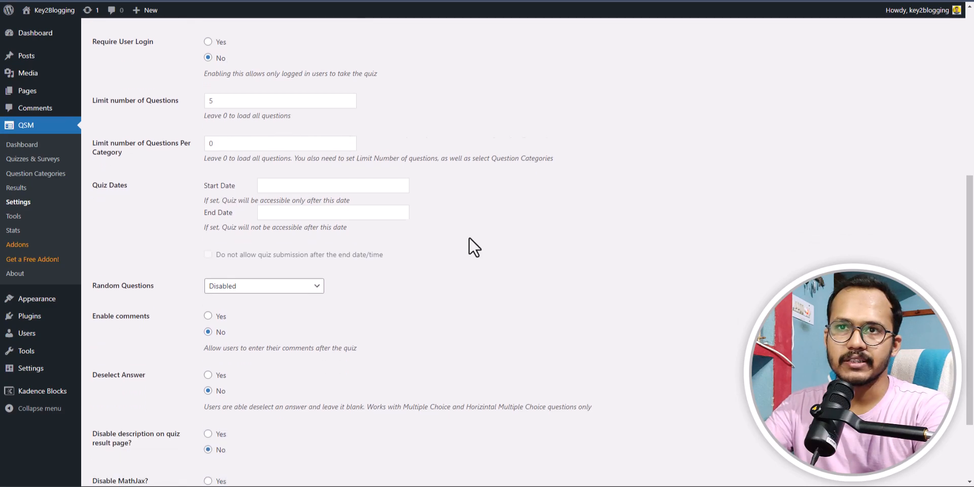
{"action": "left_click", "coordinate": [257, 254]}
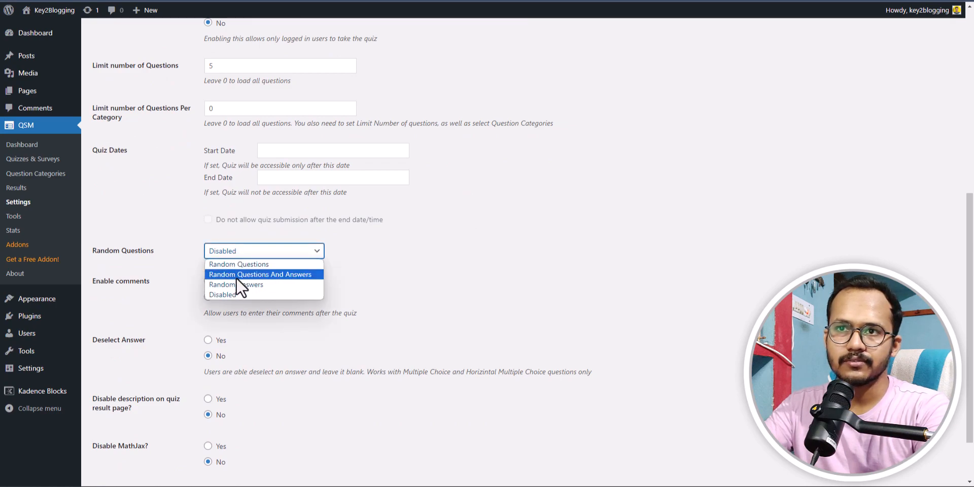
{"action": "left_click", "coordinate": [242, 264]}
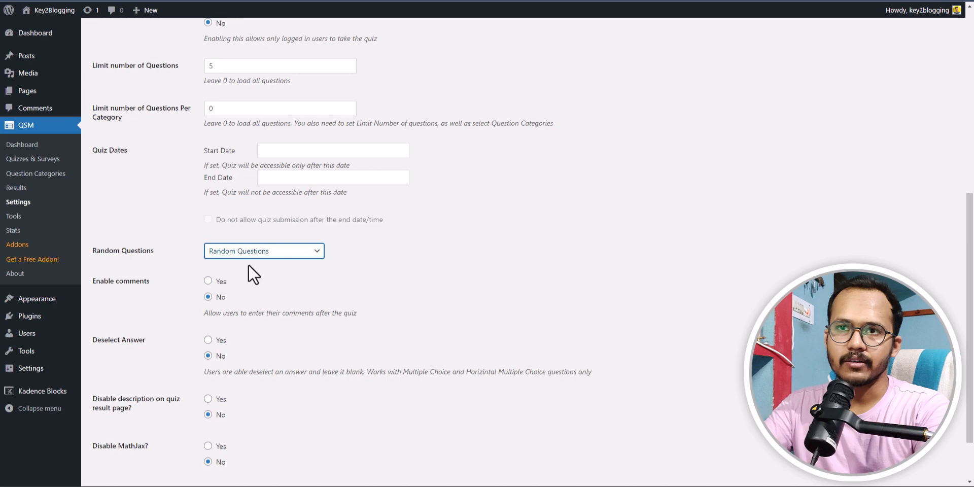
- Set Deselect Answer to Yes and save the general quiz default options
{"action": "scroll", "coordinate": [462, 270], "scroll_direction": "down", "scroll_amount": 2}
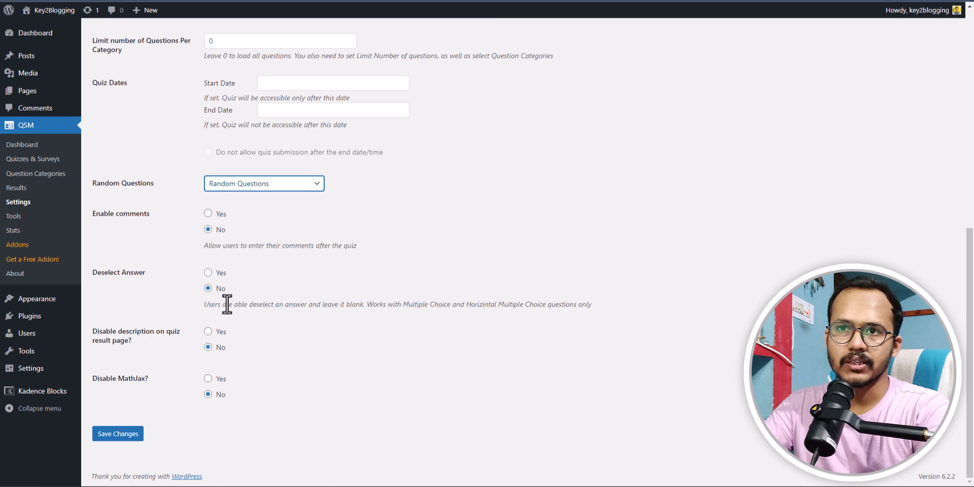
{"action": "left_click", "coordinate": [208, 272]}
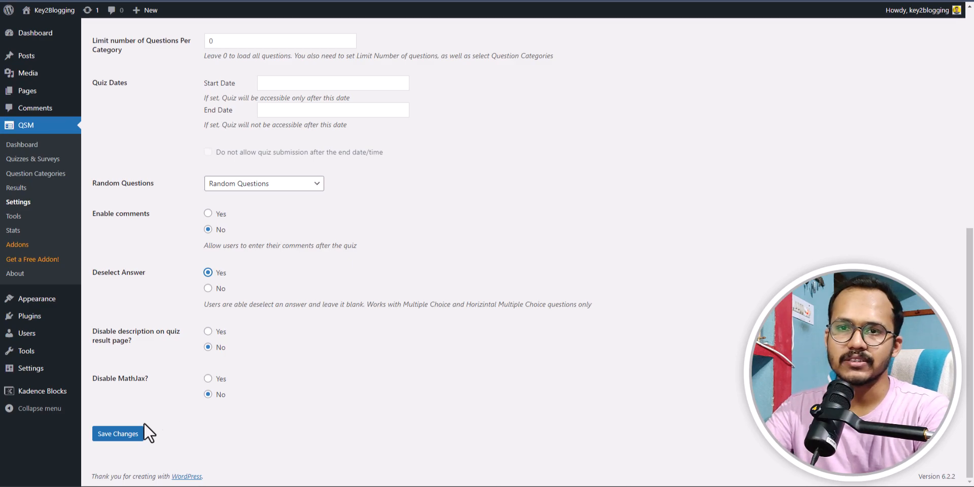
{"action": "left_click", "coordinate": [120, 435]}
{"action": "scroll", "coordinate": [538, 289], "scroll_direction": "up", "scroll_amount": 5}
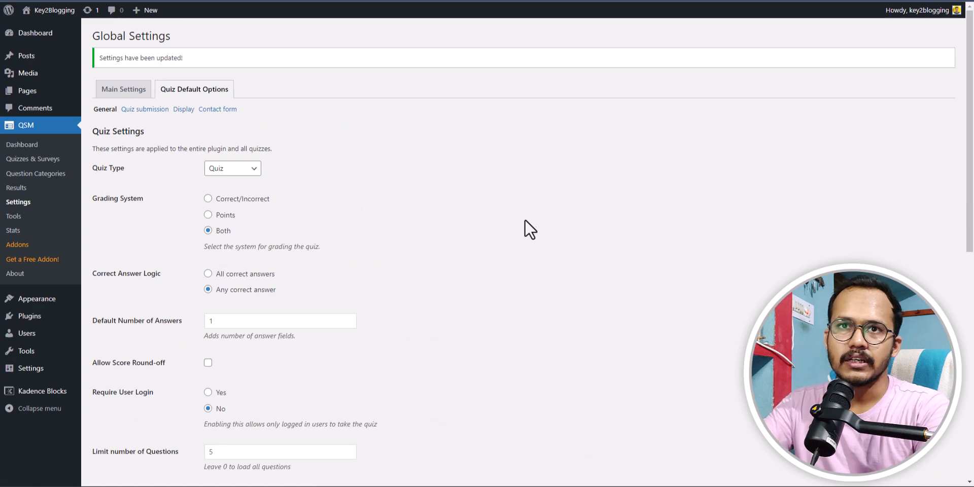
- Start a new quiz from Quizzes & Surveys and select the Default Theme for it
{"action": "left_click", "coordinate": [22, 160]}
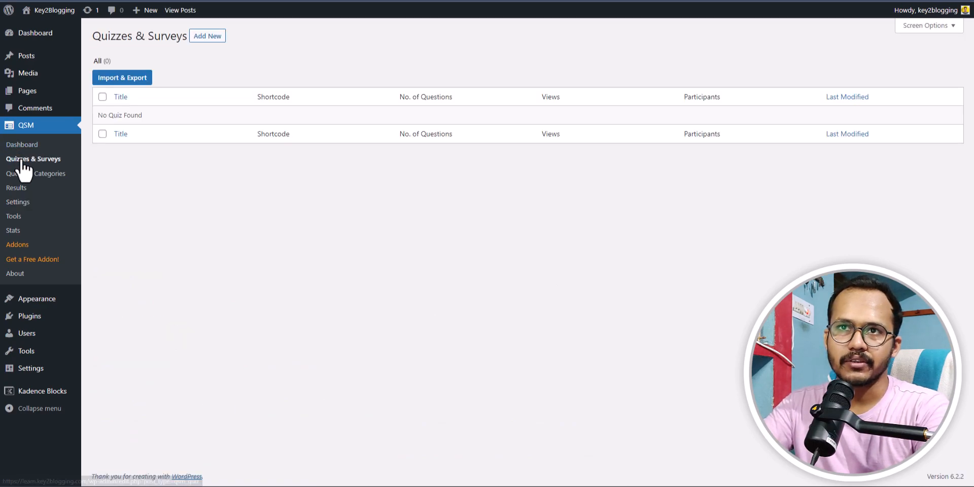
{"action": "left_click", "coordinate": [203, 36]}
{"action": "mouse_move", "coordinate": [416, 175]}
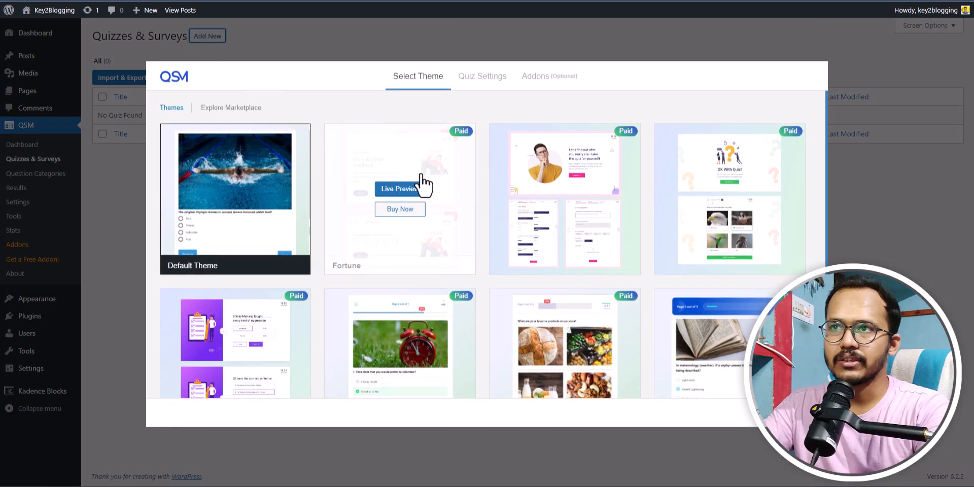
{"action": "scroll", "coordinate": [613, 333], "scroll_direction": "down", "scroll_amount": 4}
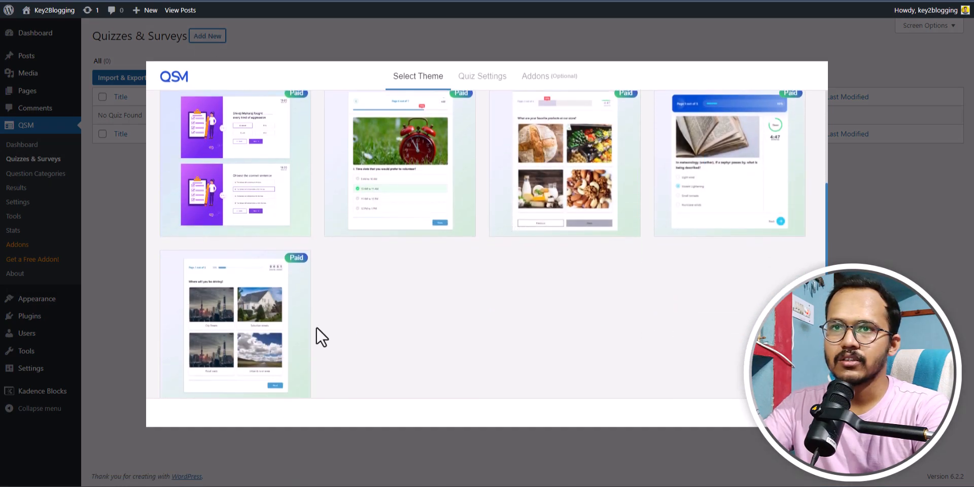
{"action": "scroll", "coordinate": [327, 329], "scroll_direction": "up", "scroll_amount": 4}
{"action": "mouse_move", "coordinate": [251, 194]}
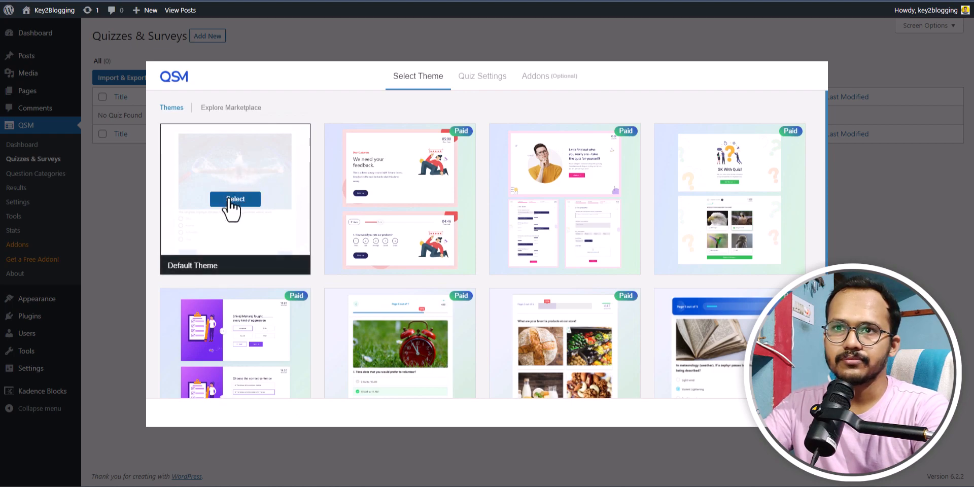
{"action": "left_click", "coordinate": [231, 200]}
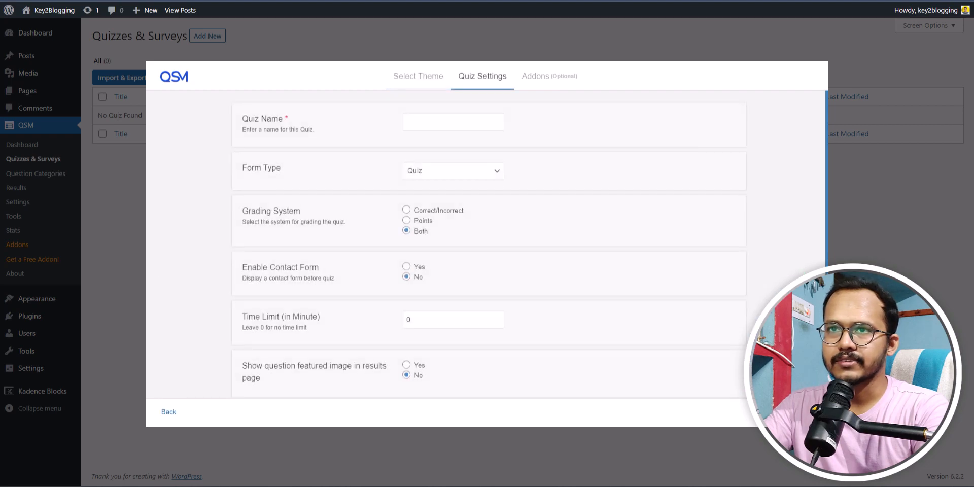
- Name the new quiz "SEO Quiz" and keep Quiz as its form type
{"action": "left_click", "coordinate": [460, 122]}
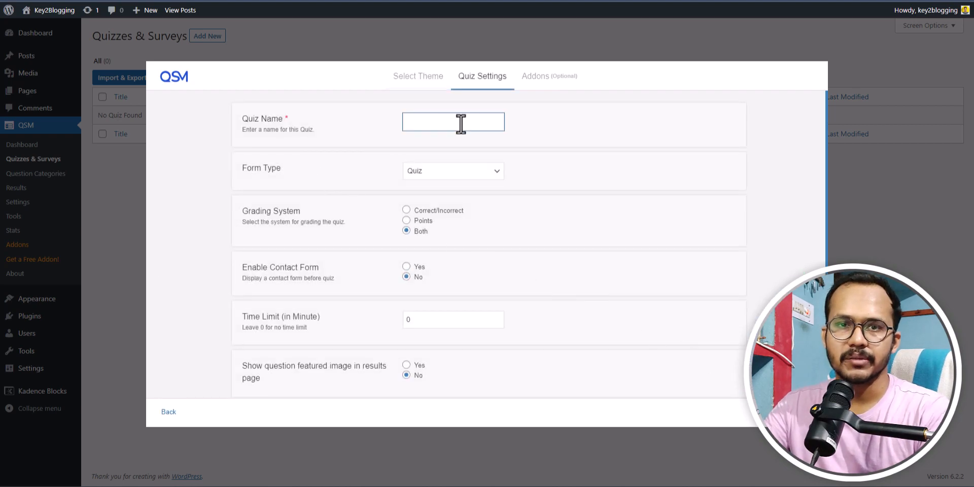
{"action": "type", "text": "SEO Quiz"}
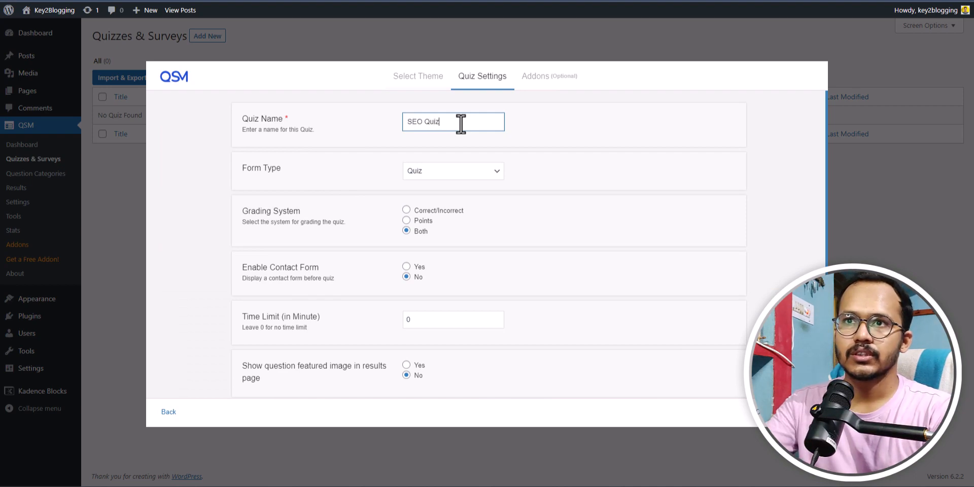
{"action": "left_click", "coordinate": [442, 175]}
{"action": "left_click", "coordinate": [442, 175]}
- Enable the contact form before the quiz and set the time limit to 5 minutes
{"action": "scroll", "coordinate": [457, 219], "scroll_direction": "down", "scroll_amount": 1}
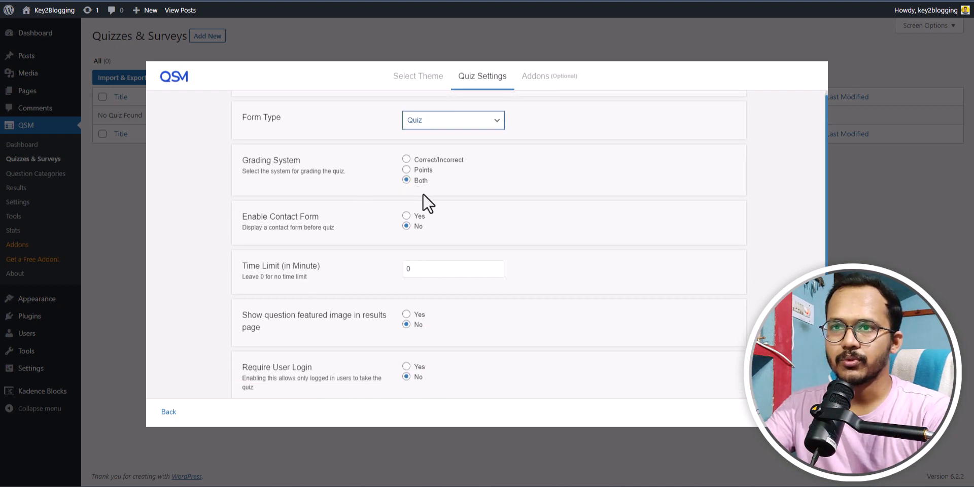
{"action": "scroll", "coordinate": [400, 207], "scroll_direction": "down", "scroll_amount": 1}
{"action": "left_click", "coordinate": [406, 165]}
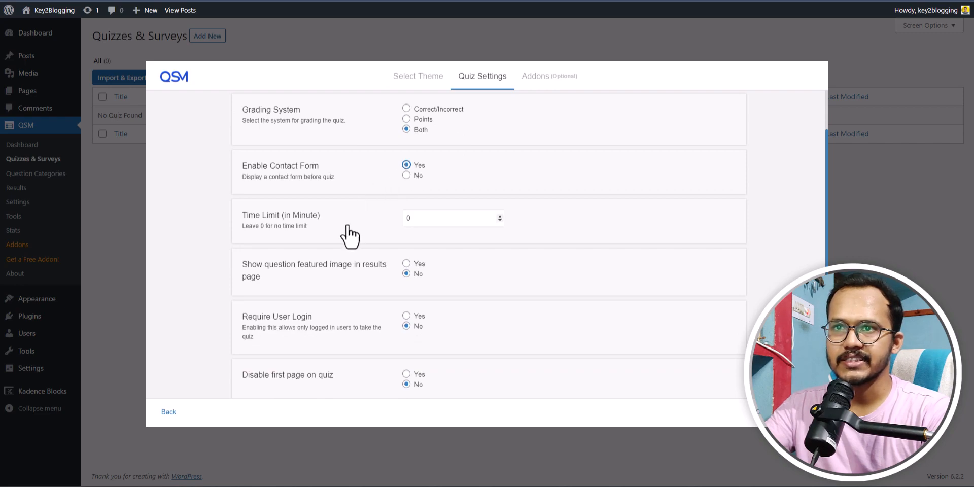
{"action": "left_click", "coordinate": [440, 219]}
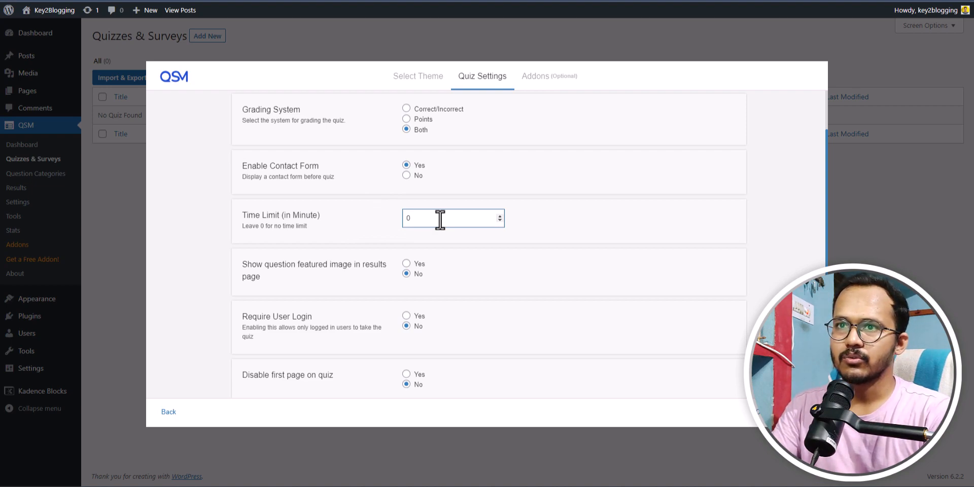
{"action": "left_click", "coordinate": [499, 216]}
{"action": "left_click", "coordinate": [534, 221]}
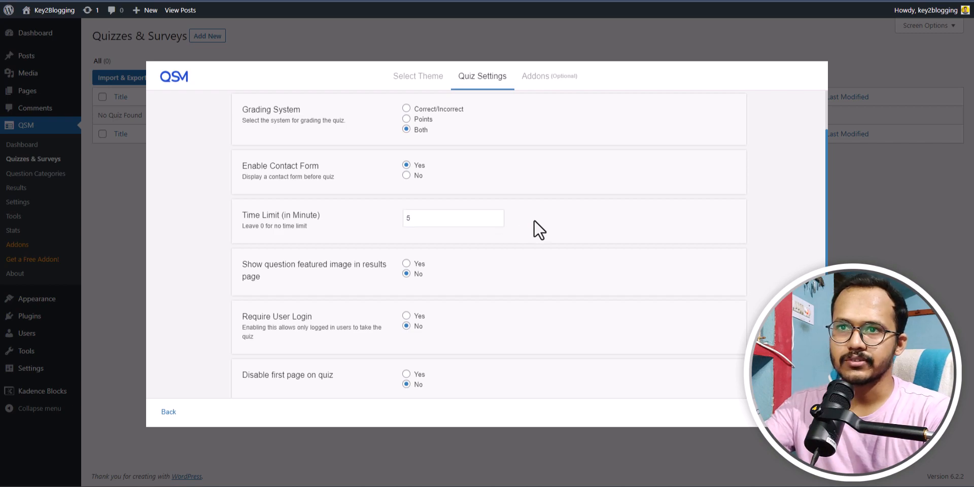
- Continue to the optional addons, look through them without choosing any, and create the quiz
{"action": "scroll", "coordinate": [471, 240], "scroll_direction": "down", "scroll_amount": 1}
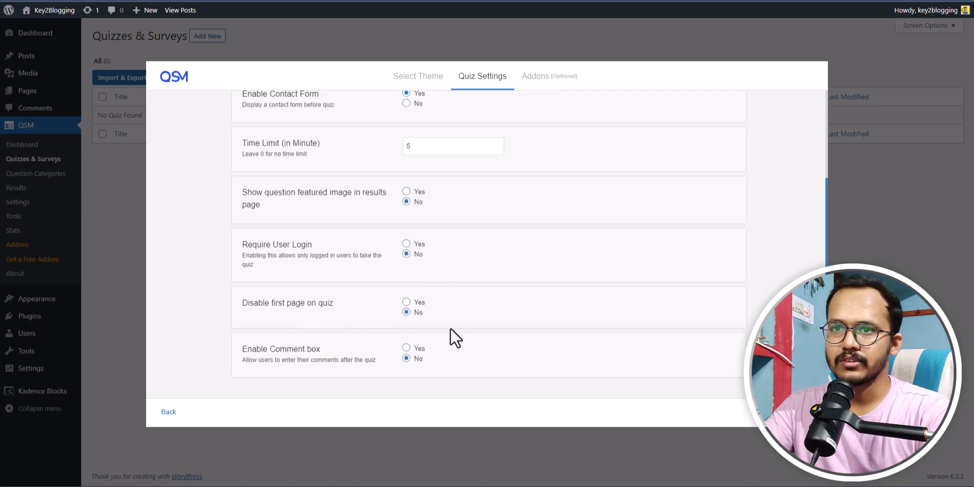
{"action": "left_click", "coordinate": [800, 412]}
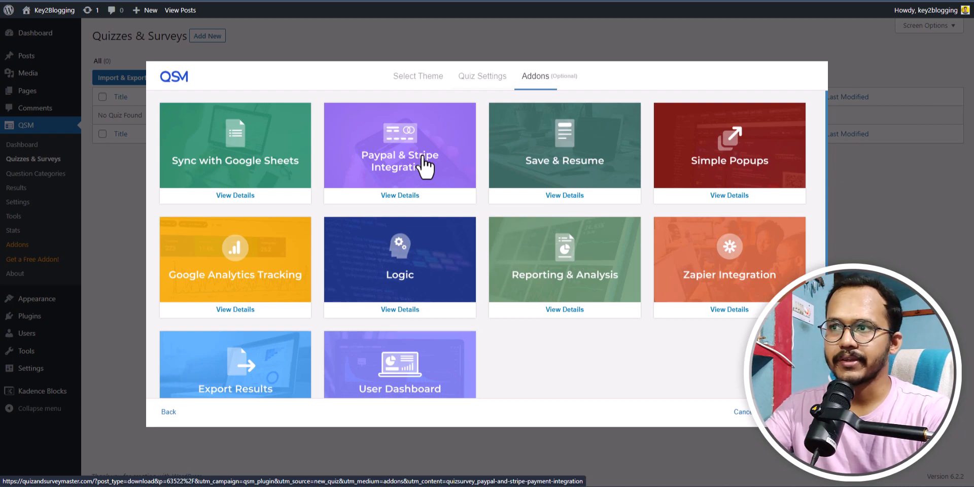
{"action": "scroll", "coordinate": [257, 305], "scroll_direction": "down", "scroll_amount": 1}
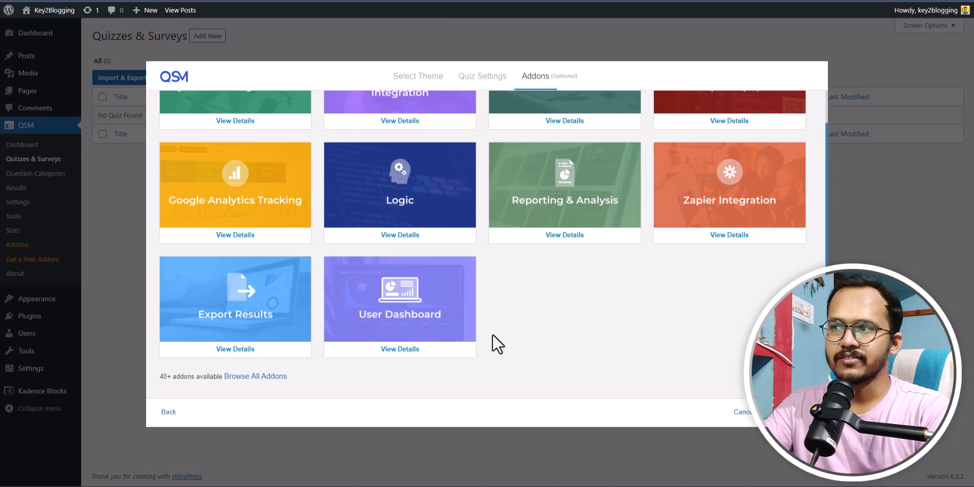
{"action": "scroll", "coordinate": [528, 350], "scroll_direction": "up", "scroll_amount": 3}
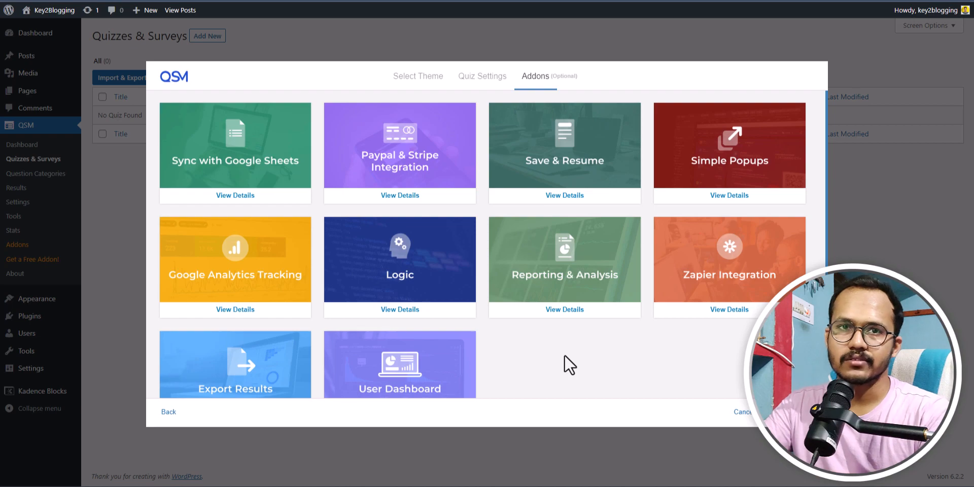
{"action": "left_click", "coordinate": [790, 412]}
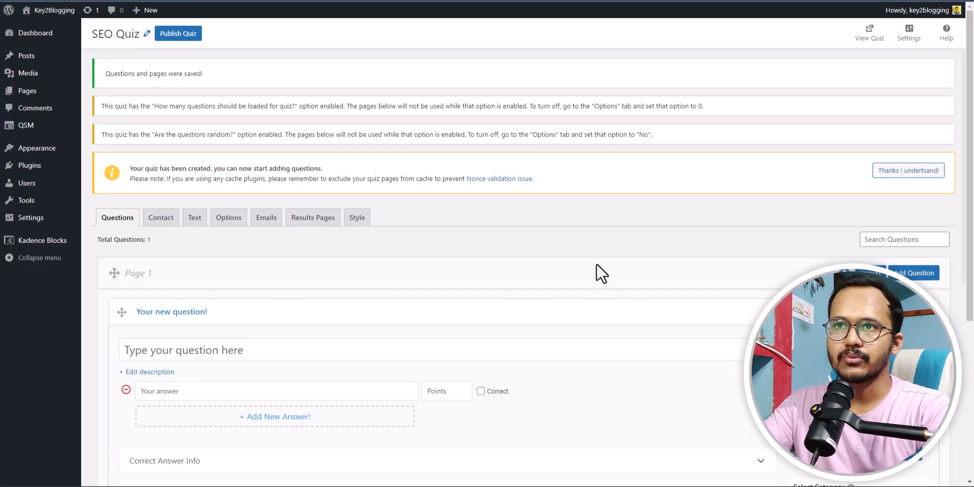
- Enter "what is a ranking factor?" as the text of the quiz's first question
{"action": "scroll", "coordinate": [605, 238], "scroll_direction": "down", "scroll_amount": 3}
{"action": "scroll", "coordinate": [355, 203], "scroll_direction": "down", "scroll_amount": 1}
{"action": "left_click", "coordinate": [174, 151]}
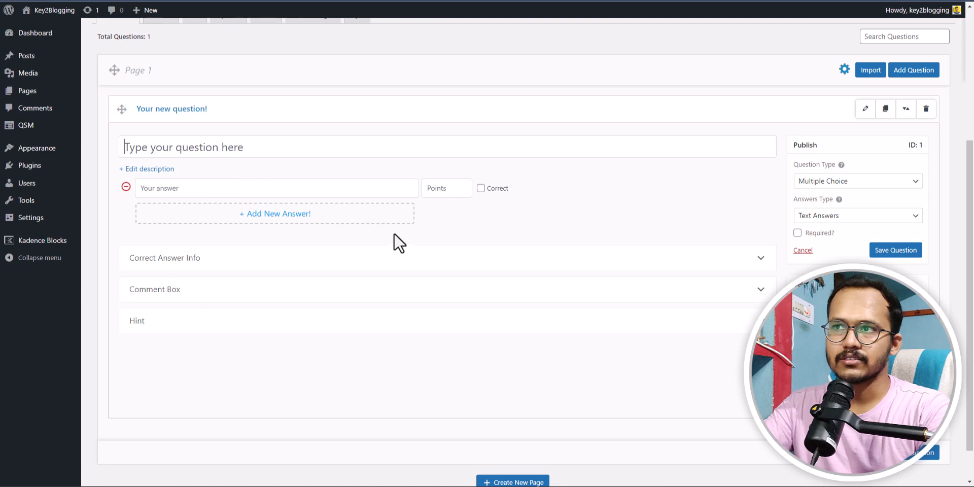
{"action": "left_click", "coordinate": [241, 147]}
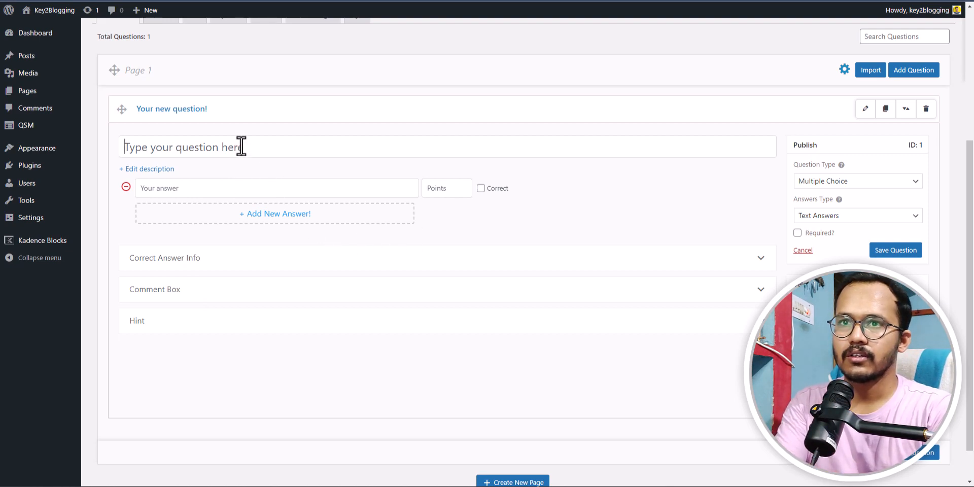
{"action": "type", "text": "what is a ranking factor"}
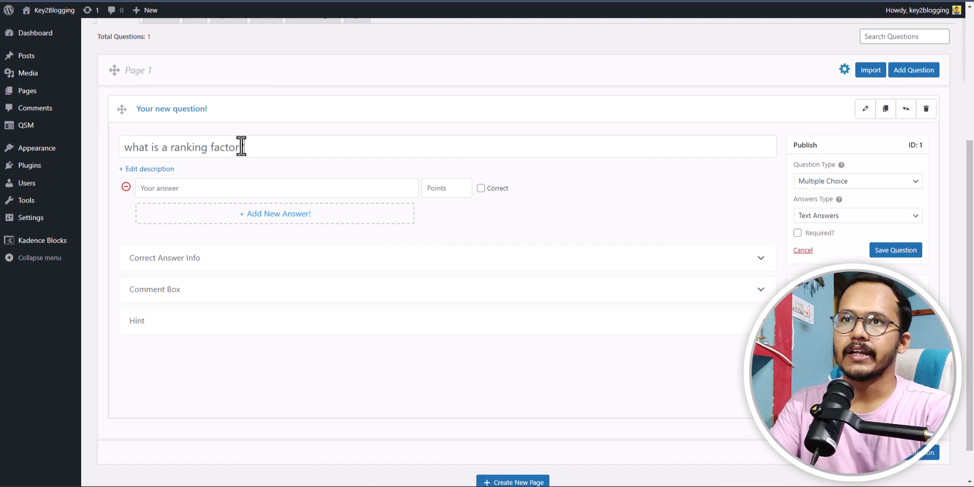
{"action": "type", "text": "?"}
- Give the question three answers: "website speed", "content relevance" and "keywords"
{"action": "left_click", "coordinate": [210, 189]}
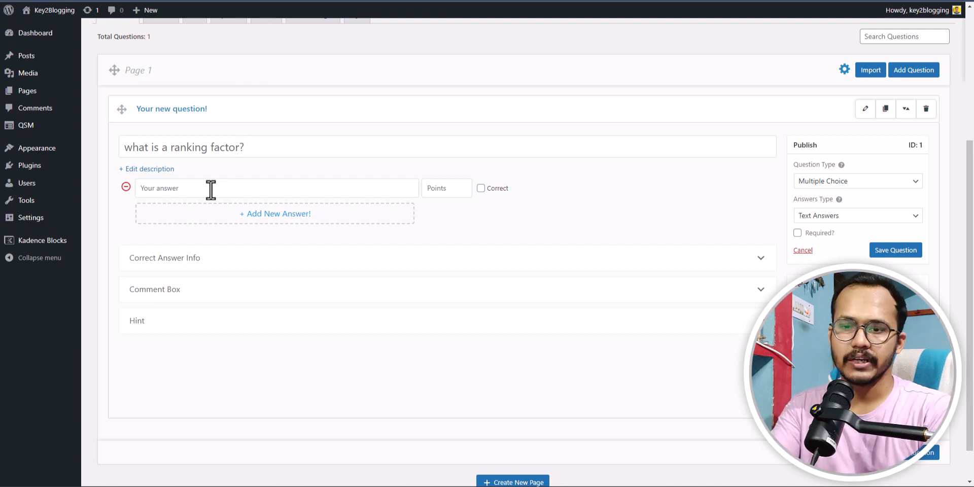
{"action": "type", "text": "websit"}
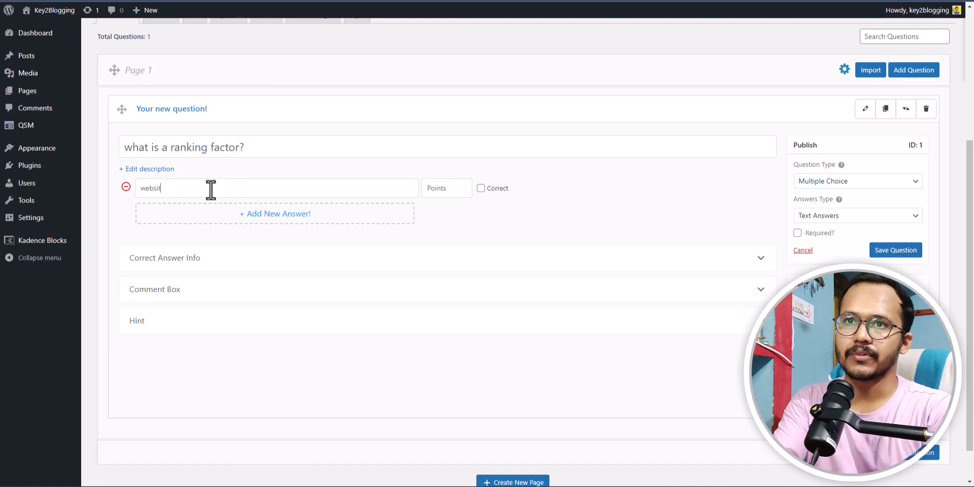
{"action": "type", "text": "e speed"}
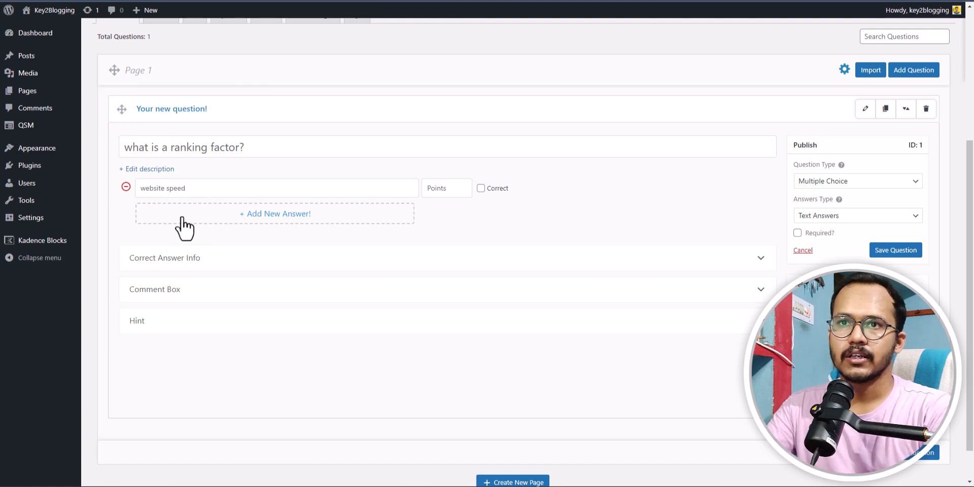
{"action": "left_click", "coordinate": [184, 216]}
{"action": "type", "text": "content relevance"}
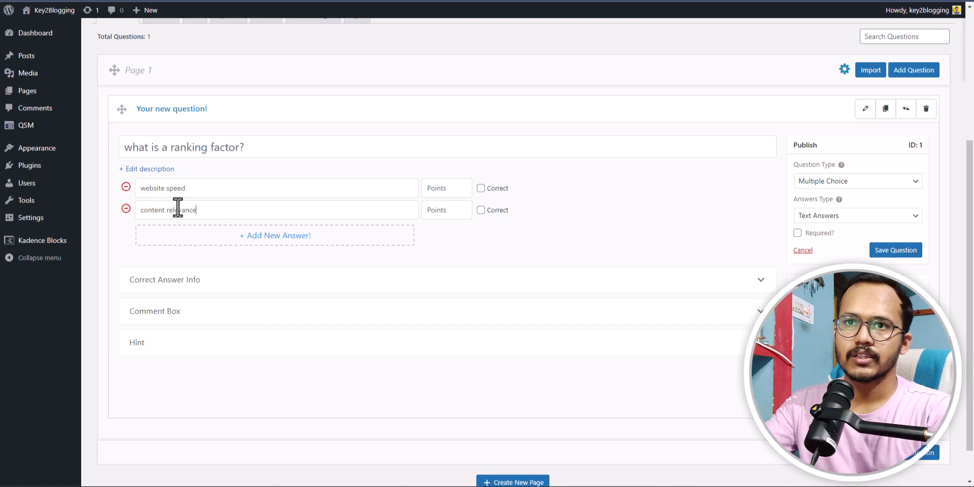
{"action": "left_click", "coordinate": [183, 238]}
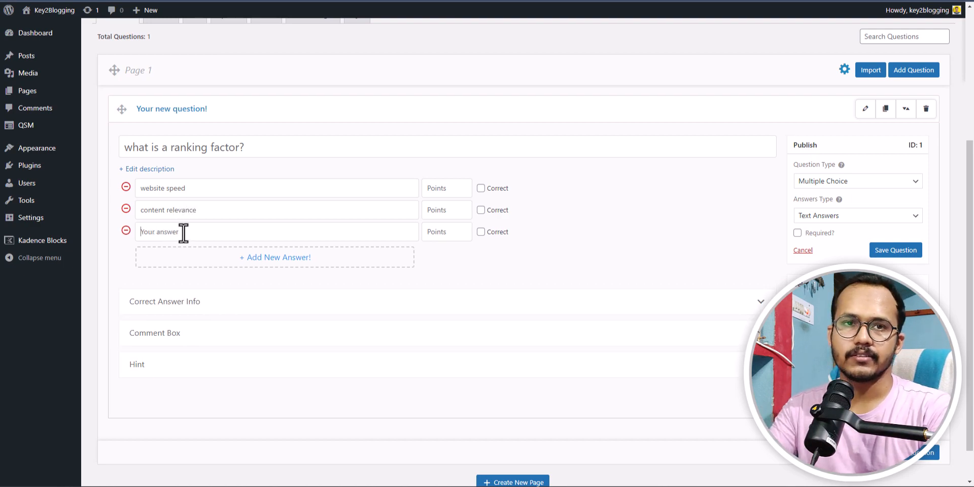
{"action": "type", "text": "keywords"}
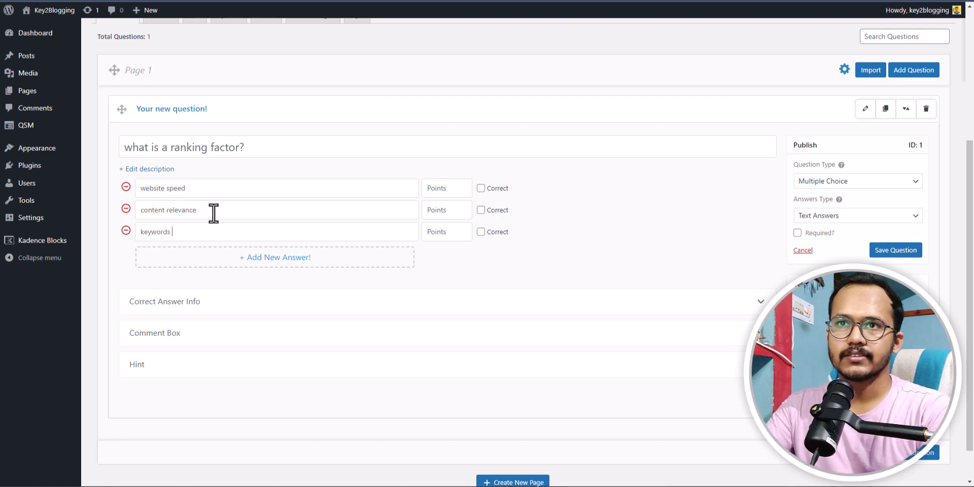
- Reword the question to "what is a powerful ranking factor?" and mark "content relevance" as the correct answer
{"action": "left_click", "coordinate": [169, 147]}
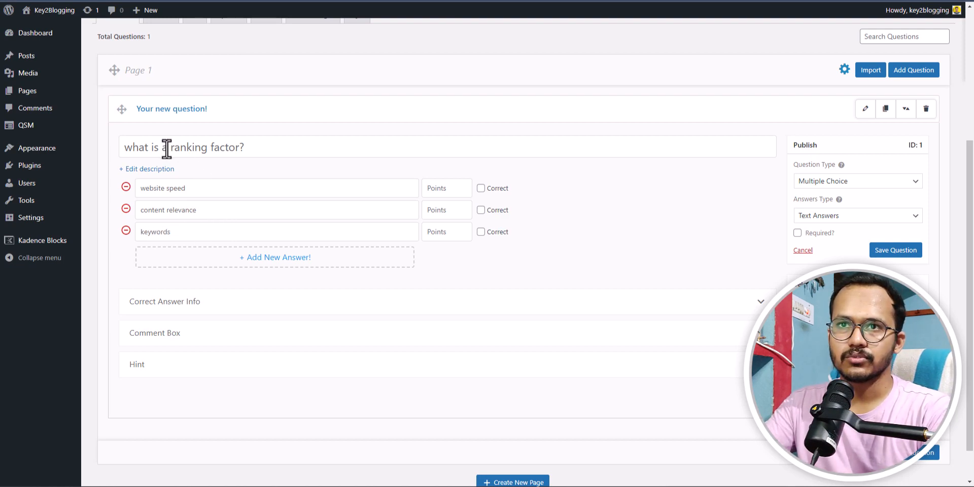
{"action": "type", "text": "powerful"}
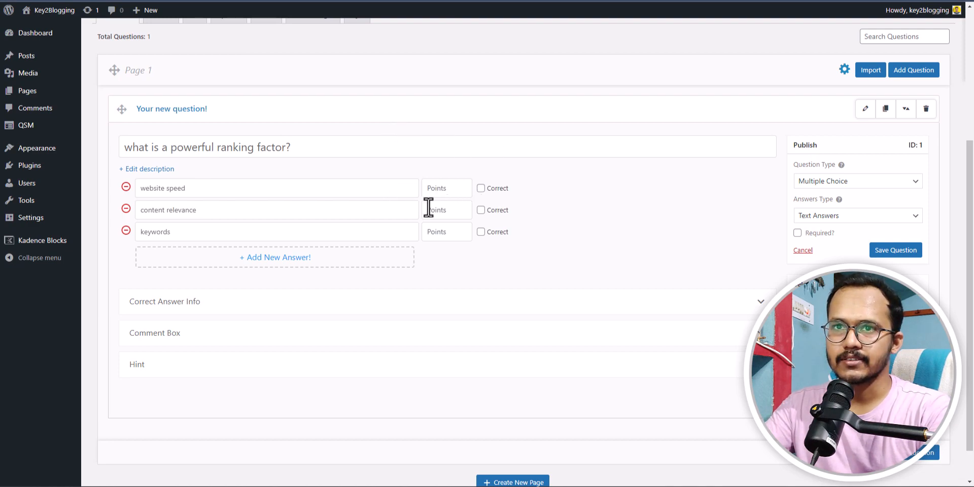
{"action": "left_click", "coordinate": [481, 210]}
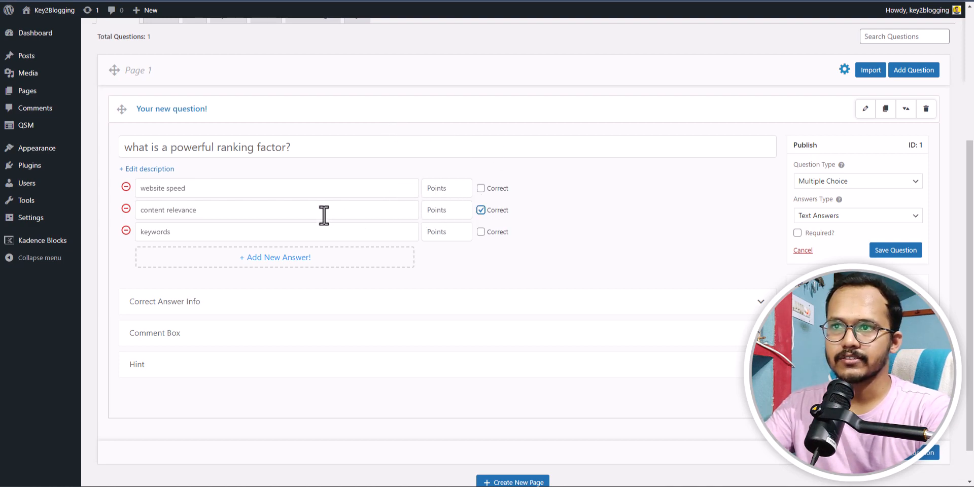
- Assign 1 point to "content relevance" and 0 points to both "website speed" and "keywords"
{"action": "left_click", "coordinate": [443, 213]}
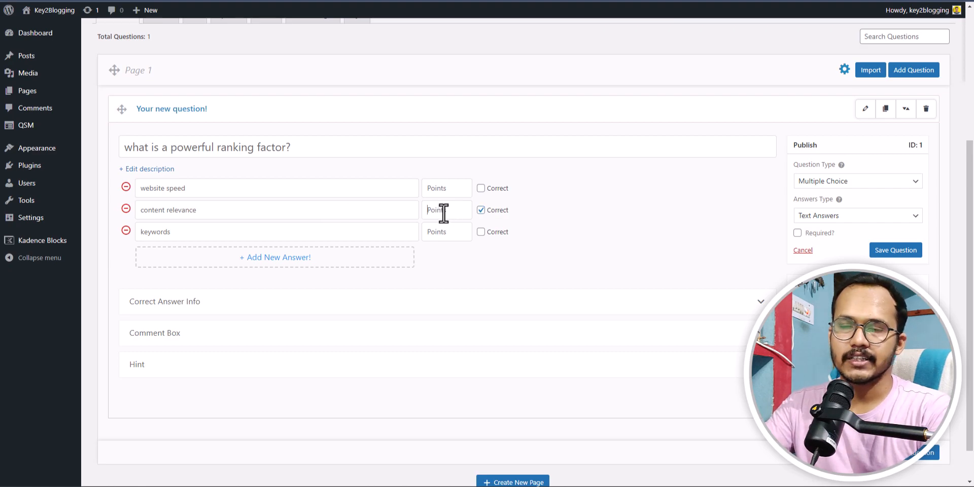
{"action": "type", "text": "4"}
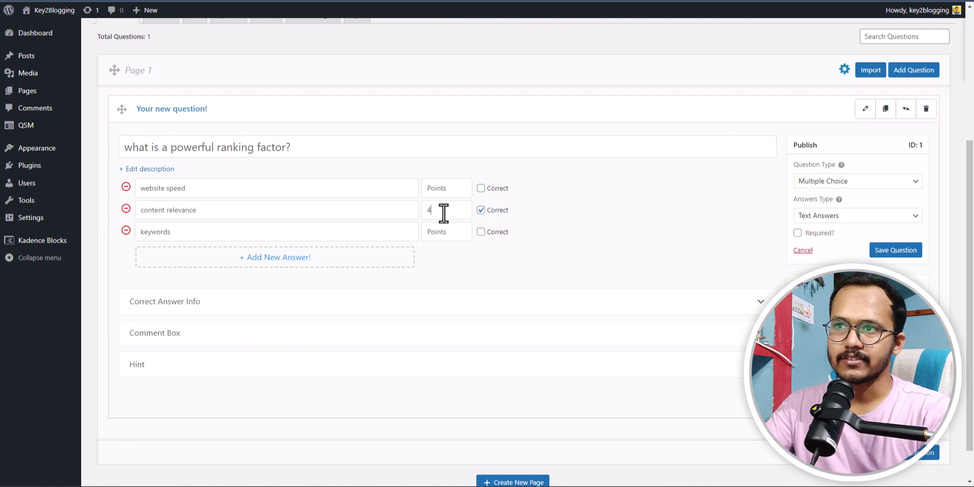
{"action": "key", "text": "BackSpace"}
{"action": "type", "text": "1"}
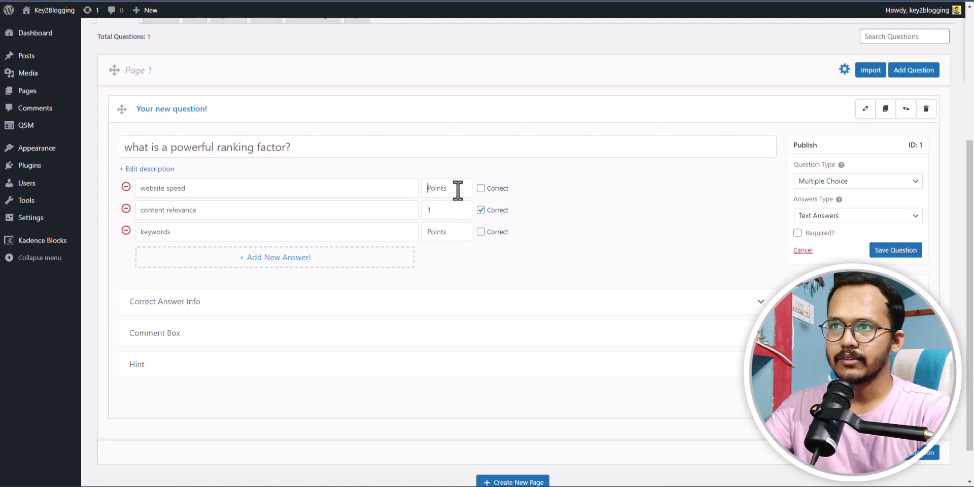
{"action": "left_click", "coordinate": [459, 189]}
{"action": "type", "text": "0"}
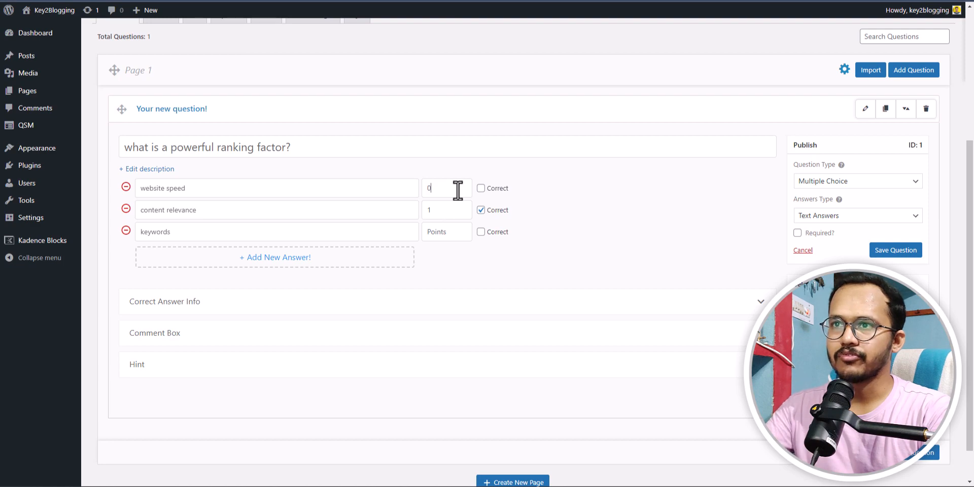
{"action": "left_click", "coordinate": [446, 231]}
{"action": "type", "text": "0"}
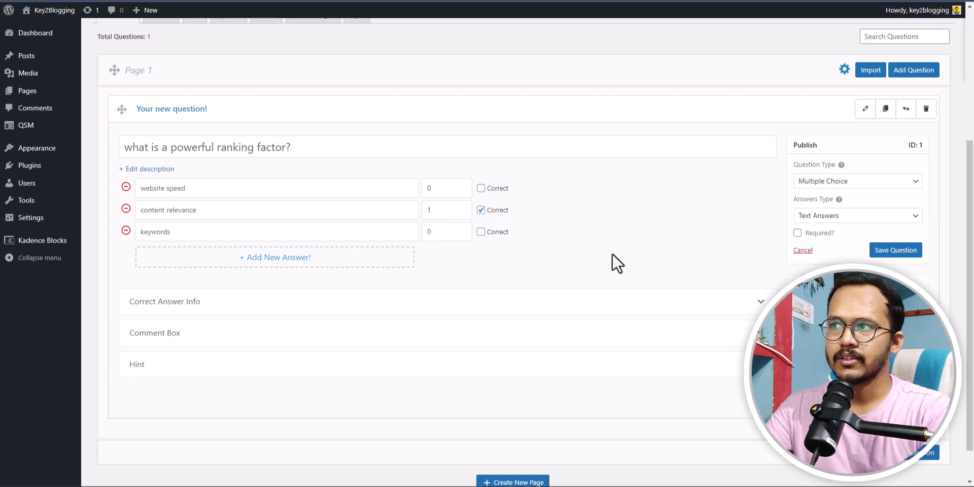
- Keep the question type as Multiple Choice with Text Answers and make the question required
{"action": "scroll", "coordinate": [612, 254], "scroll_direction": "down", "scroll_amount": 1}
{"action": "left_click", "coordinate": [841, 143]}
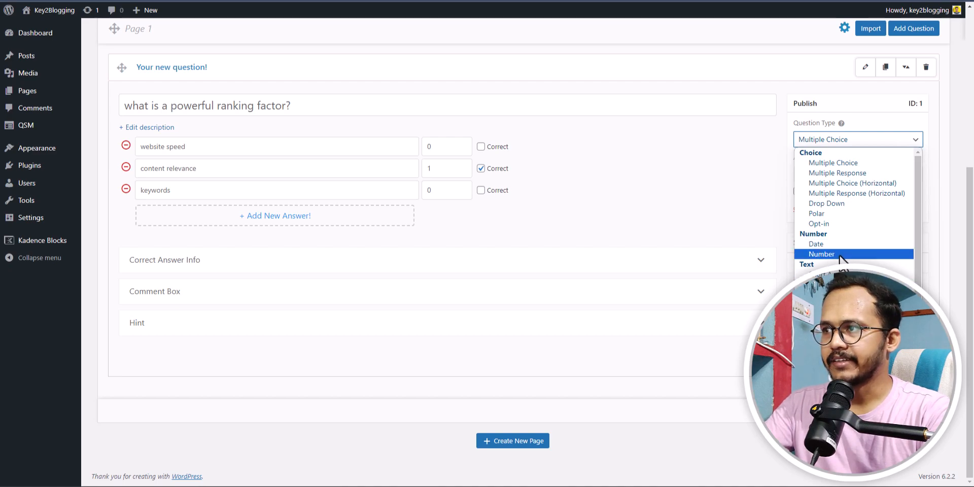
{"action": "left_click", "coordinate": [843, 167]}
{"action": "left_click", "coordinate": [838, 174]}
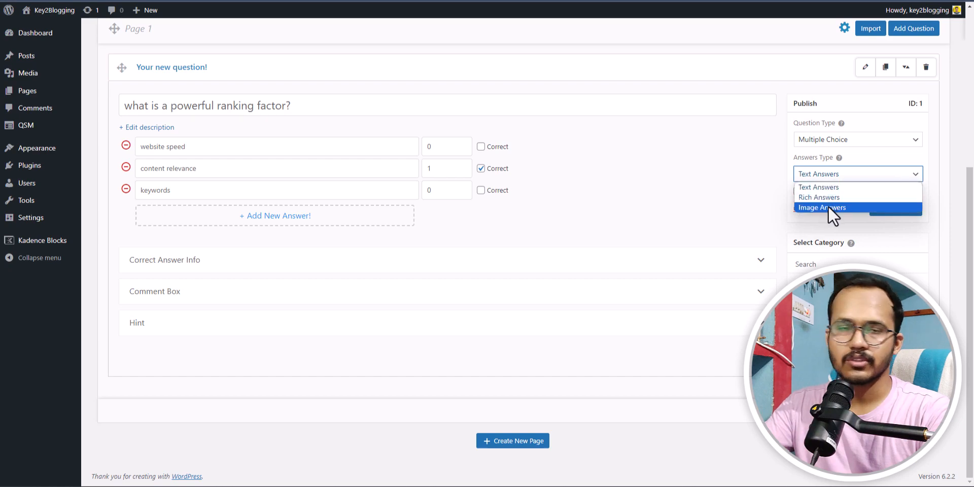
{"action": "left_click", "coordinate": [832, 187]}
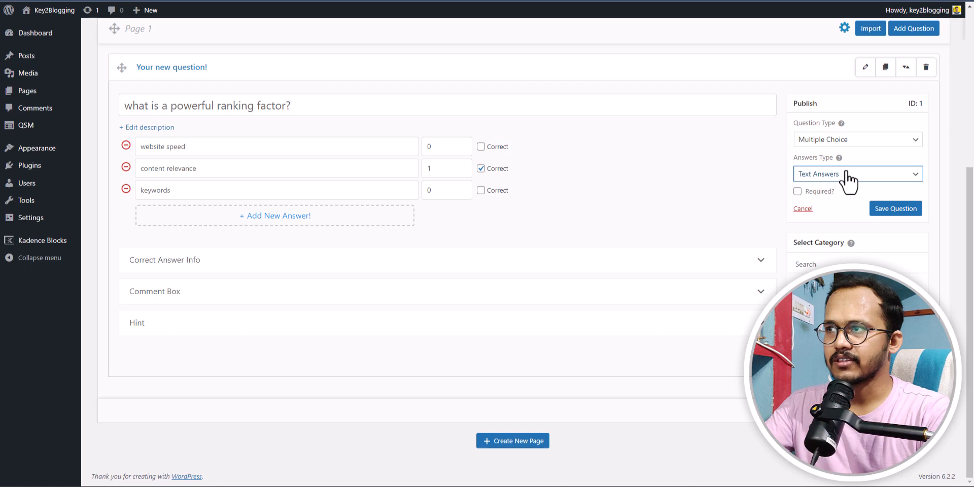
{"action": "left_click", "coordinate": [797, 192]}
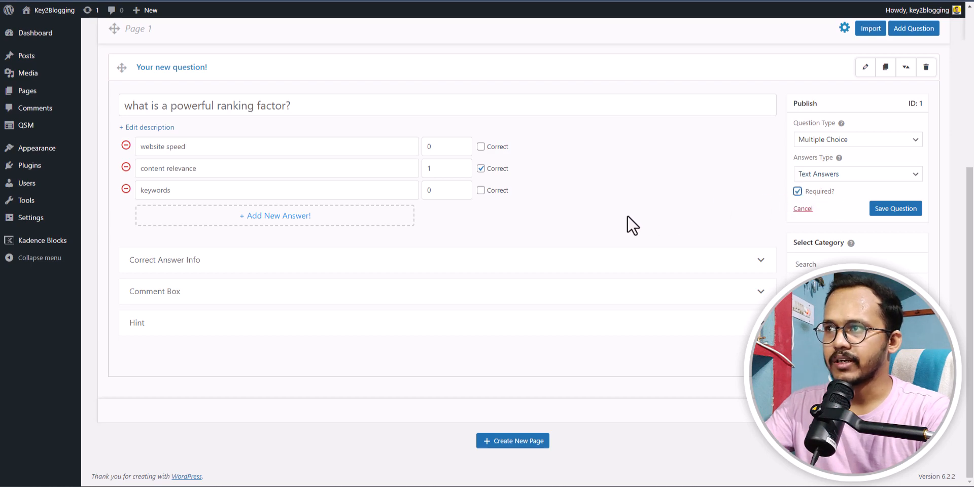
- Enter "content relevance is the most powerful ranking factor" as the question's correct answer info
{"action": "left_click", "coordinate": [192, 261]}
{"action": "scroll", "coordinate": [203, 274], "scroll_direction": "down", "scroll_amount": 1}
{"action": "left_click", "coordinate": [196, 298]}
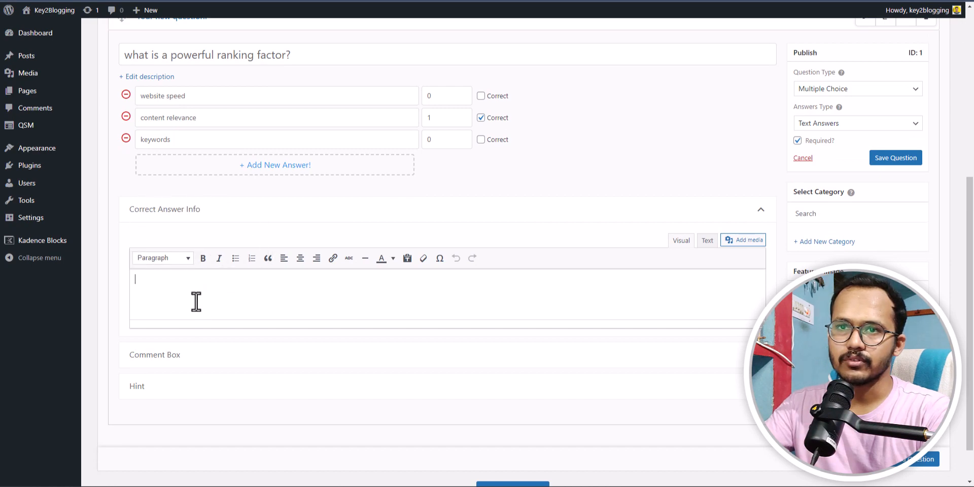
{"action": "scroll", "coordinate": [200, 315], "scroll_direction": "up", "scroll_amount": 2}
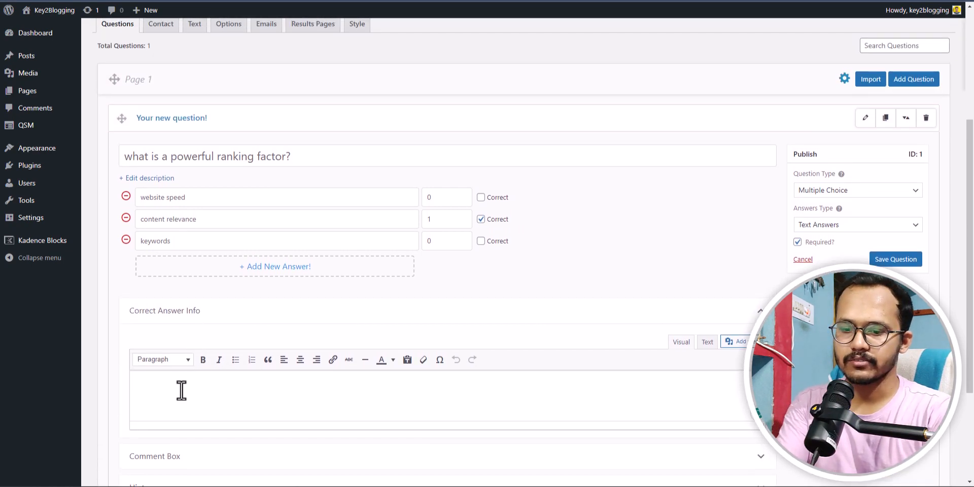
{"action": "type", "text": "content "}
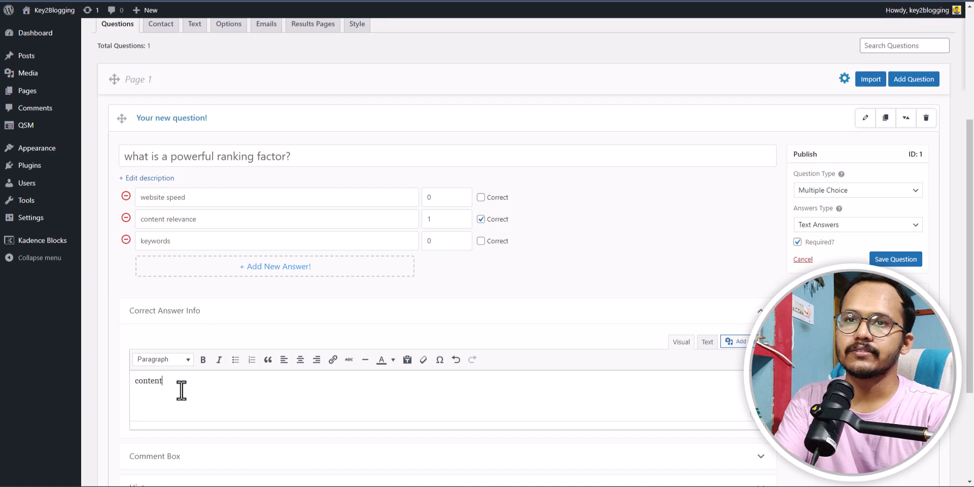
{"action": "type", "text": "rela"}
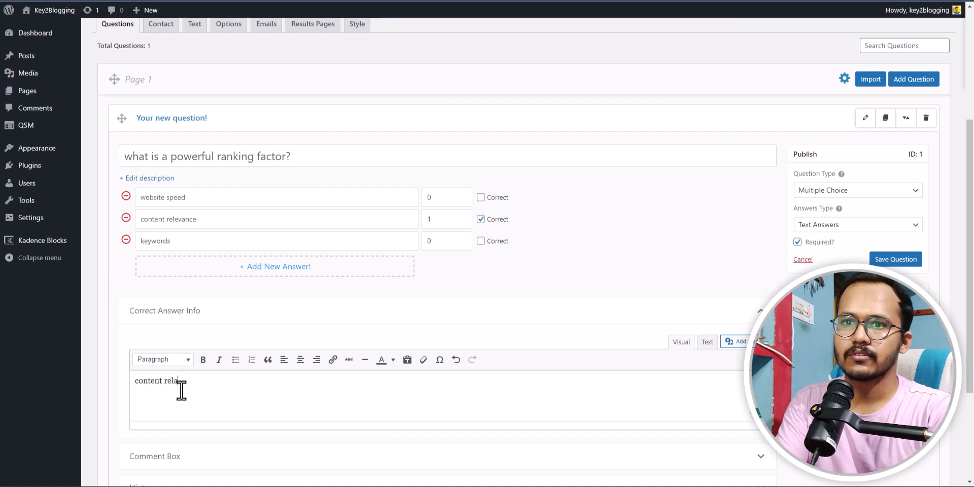
{"action": "key", "text": "BackSpace"}
{"action": "type", "text": "e"}
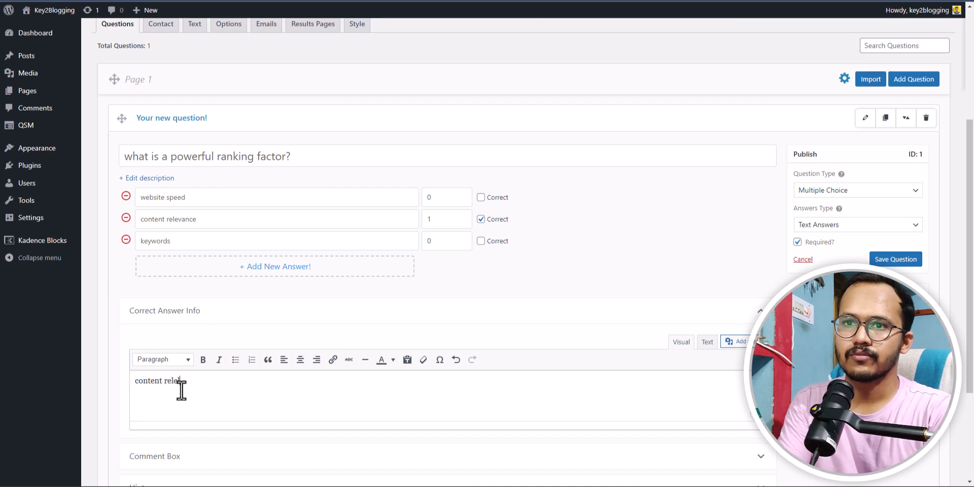
{"action": "type", "text": "vance is the most powerful ranking factor"}
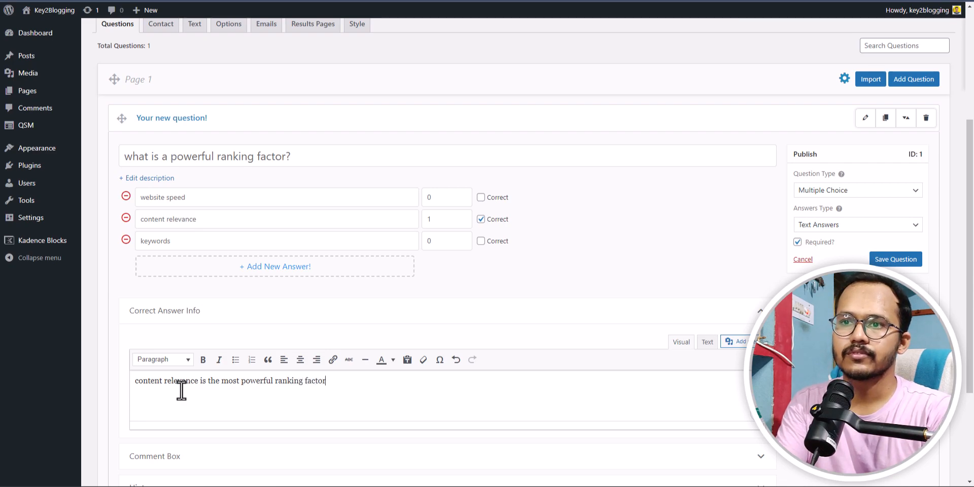
- Examine the question's Comment Box field type options and its Hint text setting
{"action": "scroll", "coordinate": [181, 391], "scroll_direction": "down", "scroll_amount": 1}
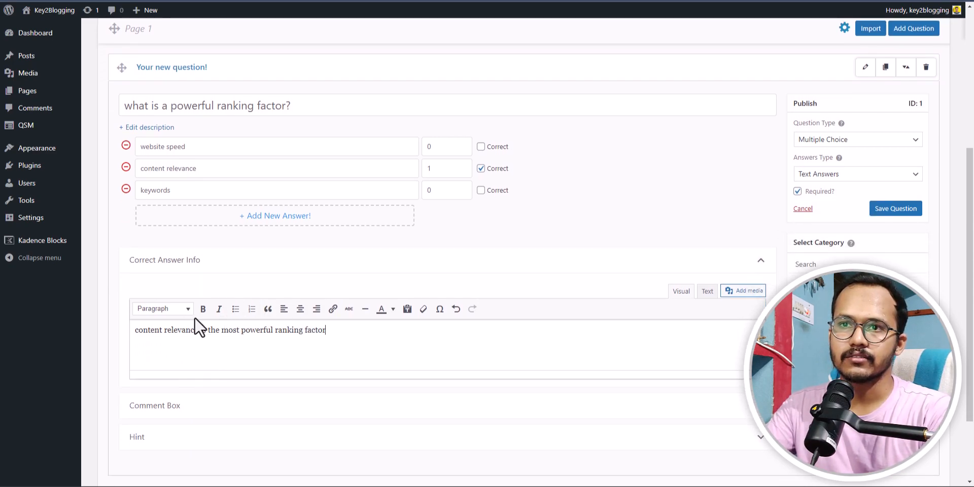
{"action": "scroll", "coordinate": [370, 342], "scroll_direction": "down", "scroll_amount": 2}
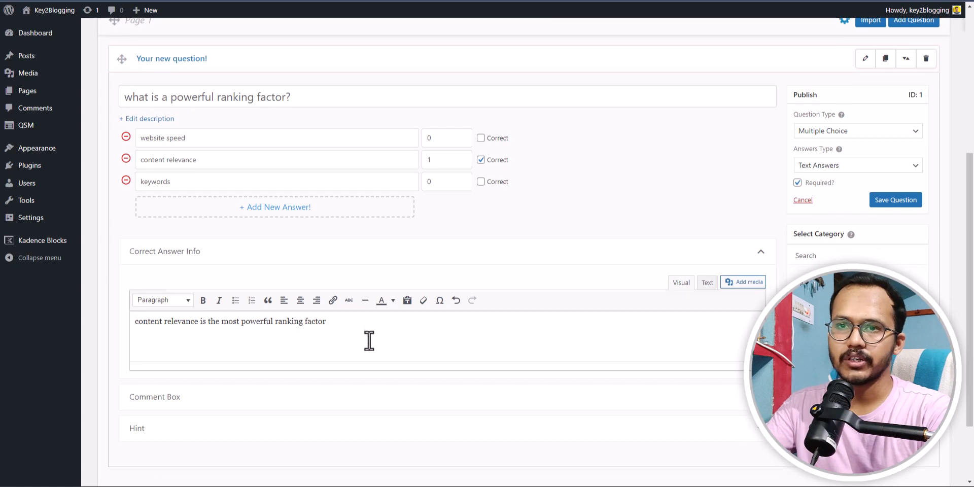
{"action": "left_click", "coordinate": [234, 314]}
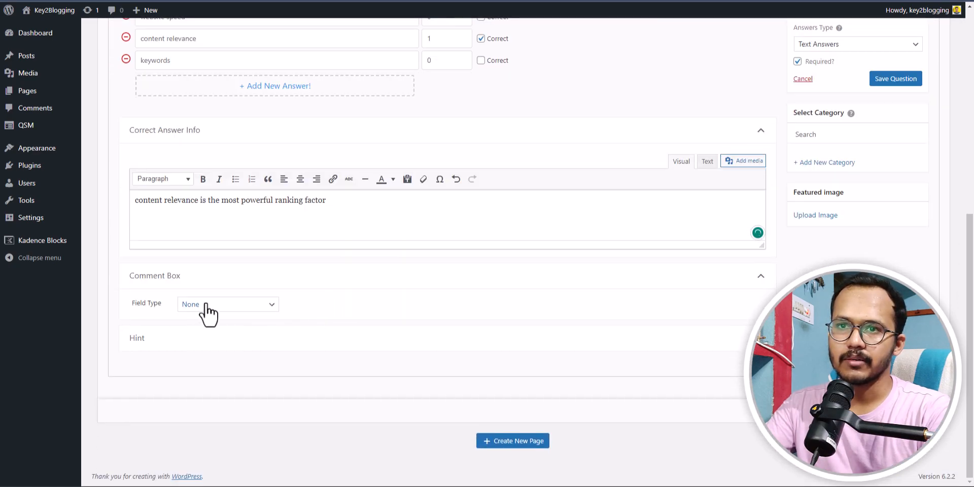
{"action": "left_click", "coordinate": [208, 304]}
{"action": "left_click", "coordinate": [341, 304]}
{"action": "left_click", "coordinate": [260, 336]}
{"action": "left_click", "coordinate": [201, 335]}
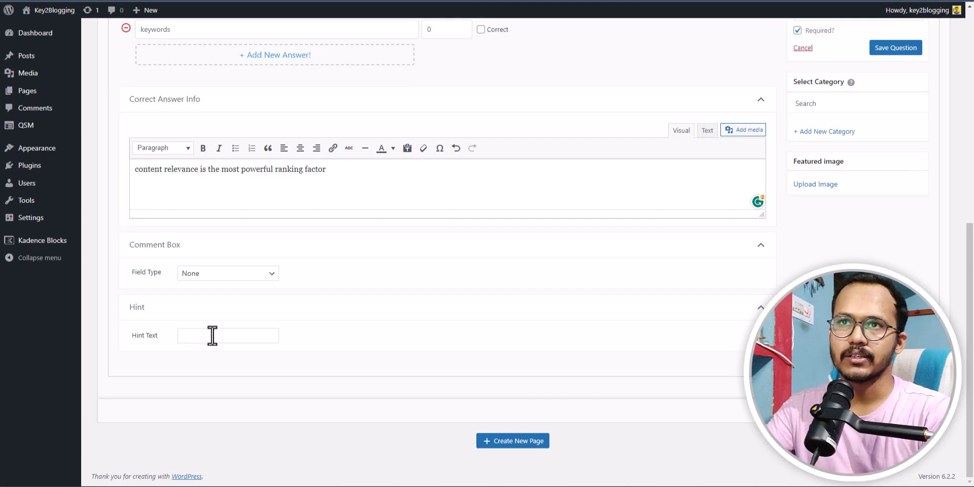
{"action": "scroll", "coordinate": [218, 337], "scroll_direction": "up", "scroll_amount": 3}
{"action": "scroll", "coordinate": [320, 398], "scroll_direction": "down", "scroll_amount": 1}
{"action": "scroll", "coordinate": [234, 401], "scroll_direction": "down", "scroll_amount": 2}
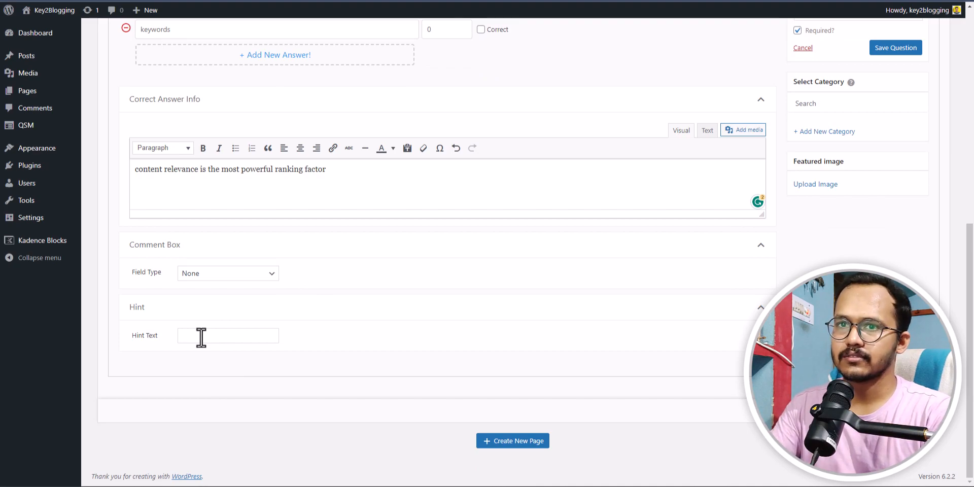
{"action": "scroll", "coordinate": [370, 315], "scroll_direction": "up", "scroll_amount": 4}
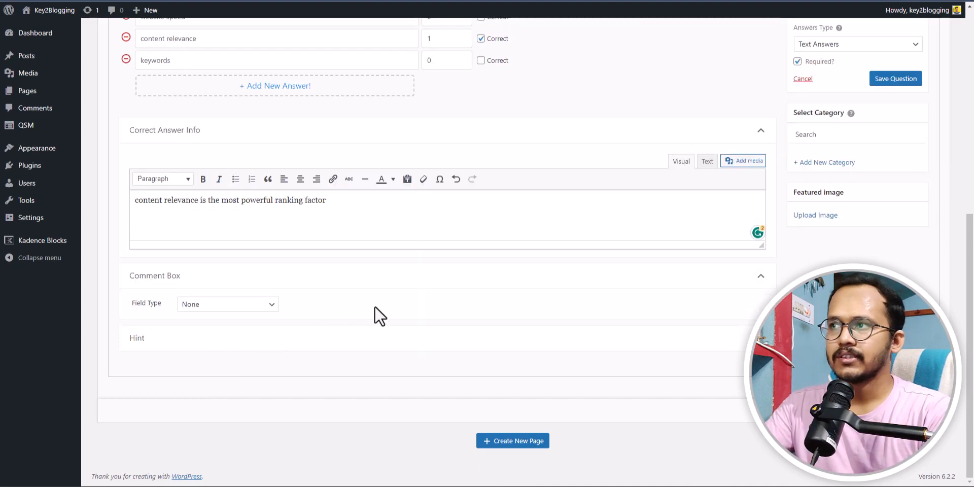
- Create a new question category named "SEO" with no parent category and assign it to the question
{"action": "scroll", "coordinate": [653, 306], "scroll_direction": "down", "scroll_amount": 2}
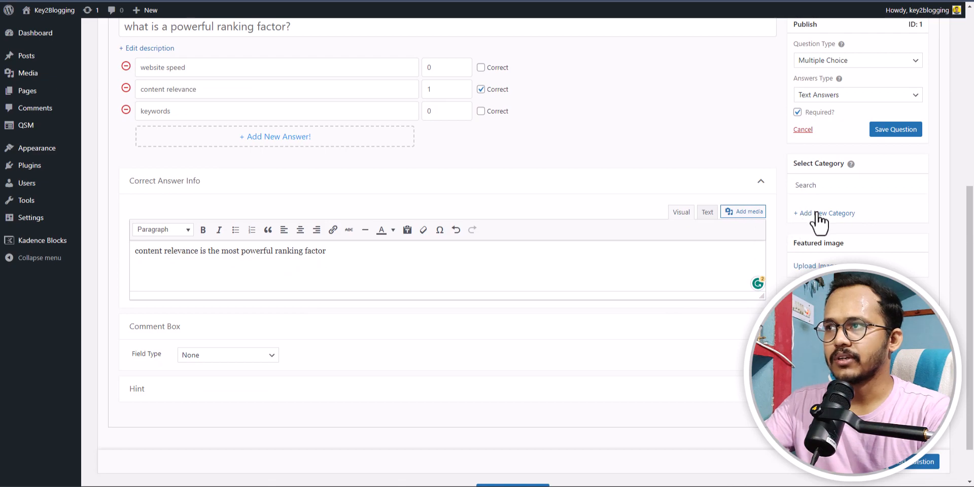
{"action": "left_click", "coordinate": [820, 215]}
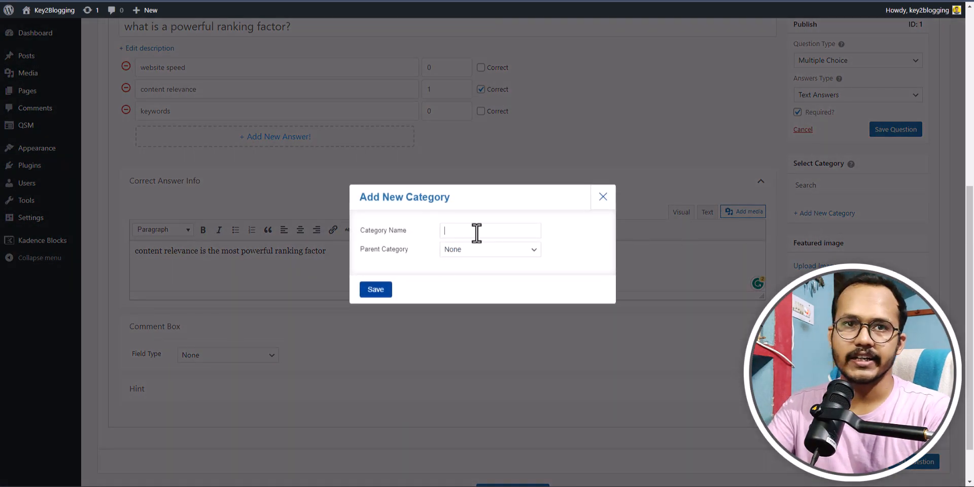
{"action": "type", "text": "SEO"}
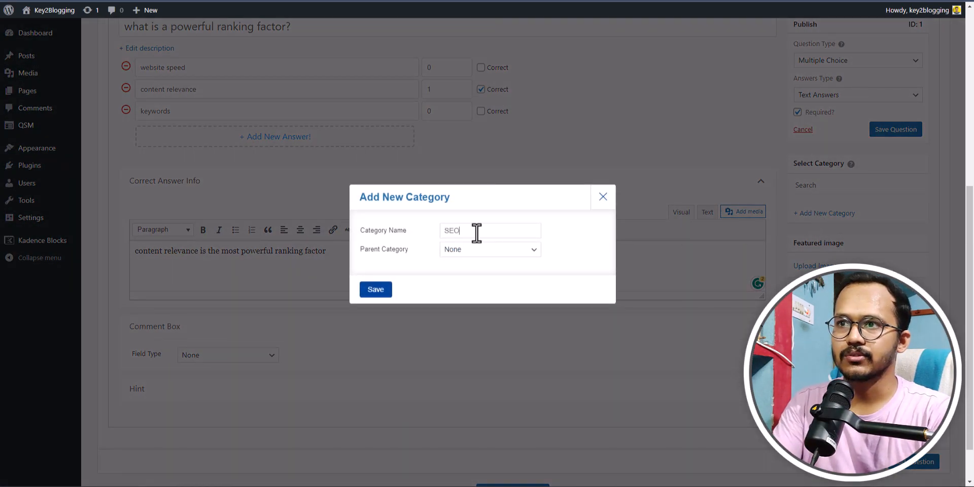
{"action": "left_click", "coordinate": [376, 291]}
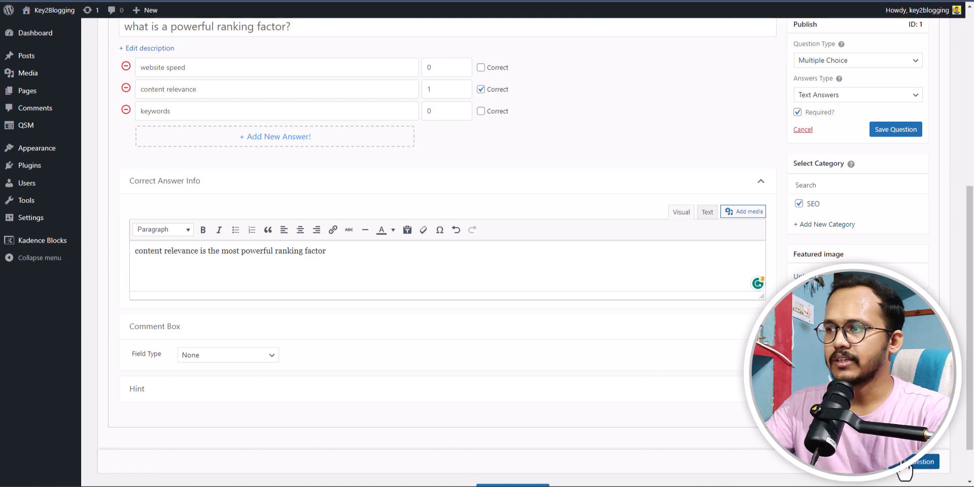
- Add a second question to Page 1 with the text "what is a better way to block a page from indexing"
{"action": "scroll", "coordinate": [914, 461], "scroll_direction": "down", "scroll_amount": 2}
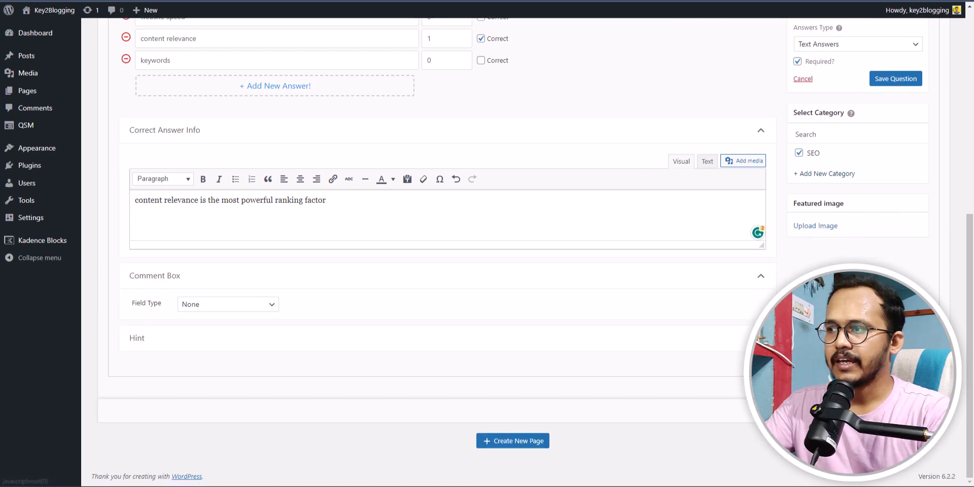
{"action": "left_click", "coordinate": [881, 411]}
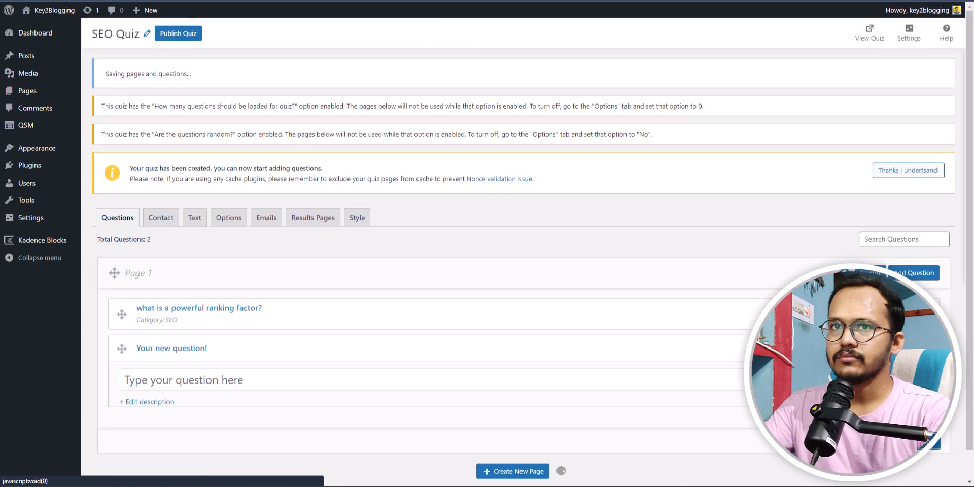
{"action": "scroll", "coordinate": [396, 324], "scroll_direction": "down", "scroll_amount": 4}
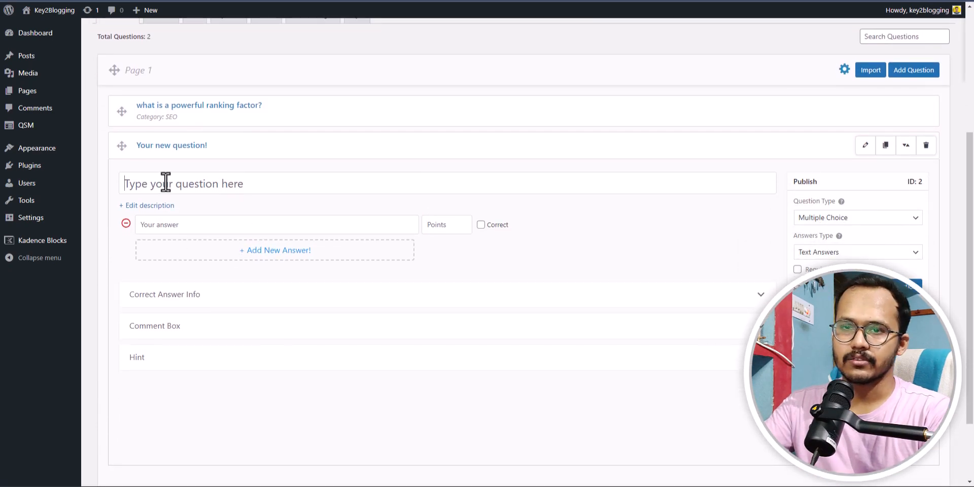
{"action": "left_click", "coordinate": [165, 183]}
{"action": "type", "text": "what"}
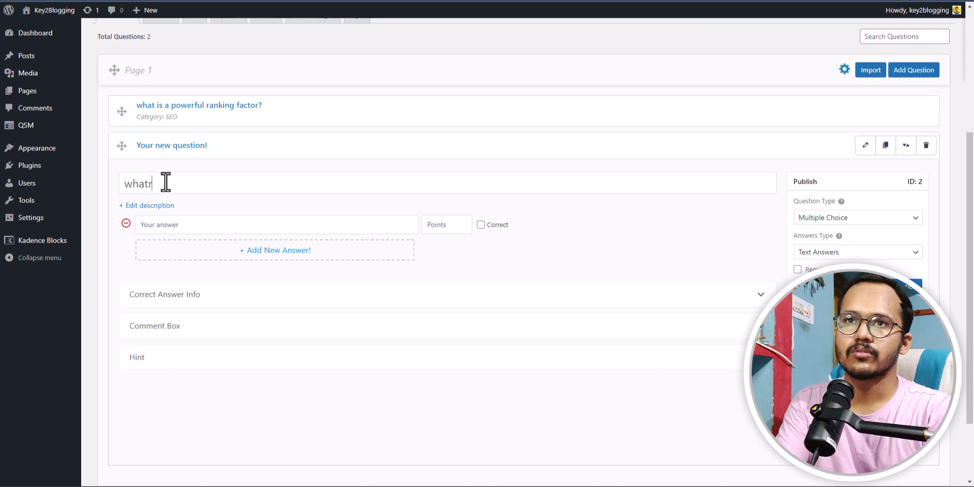
{"action": "type", "text": " is"}
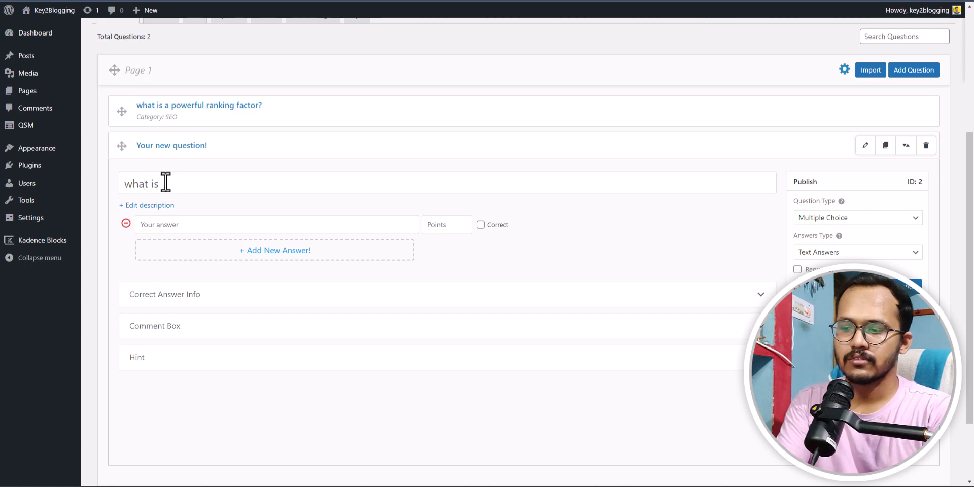
{"action": "type", "text": " a better way to block a p"}
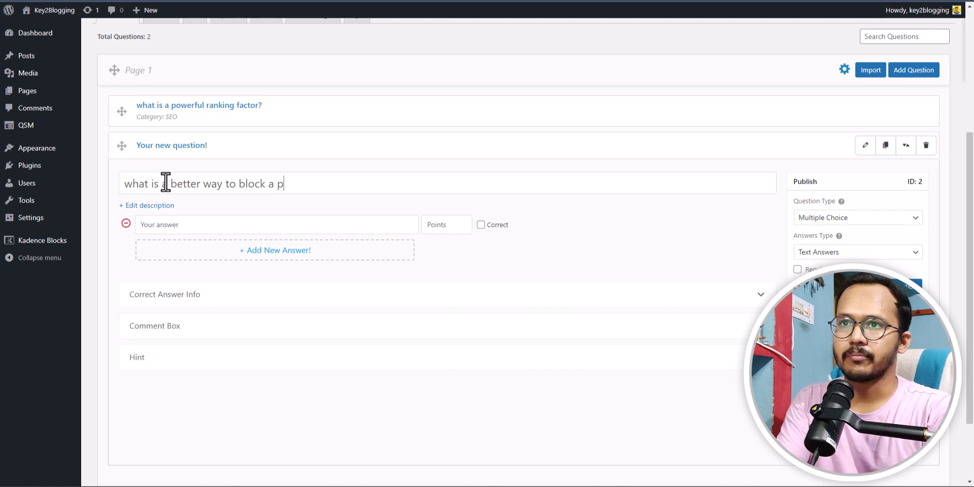
{"action": "type", "text": "age from indexing"}
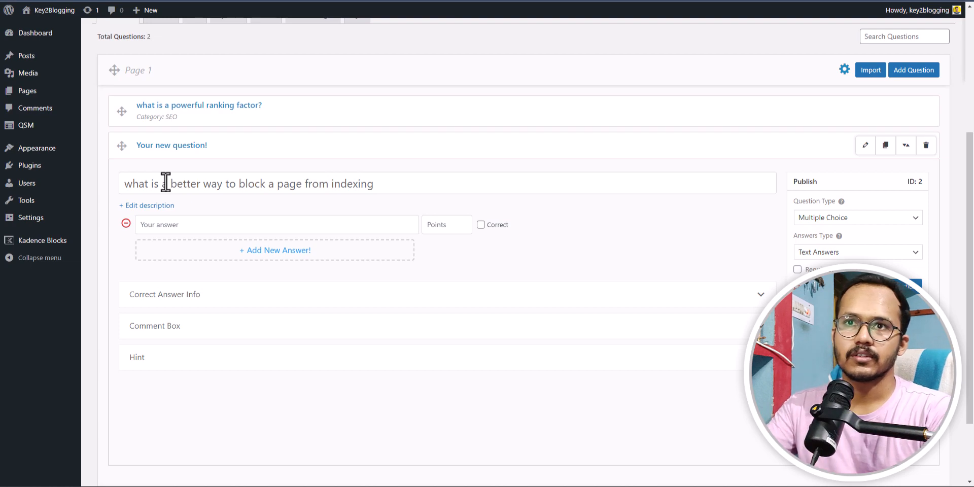
- Give the second question three answers: "robots.txt file", "sitemap" and "redirection"
{"action": "left_click", "coordinate": [159, 224]}
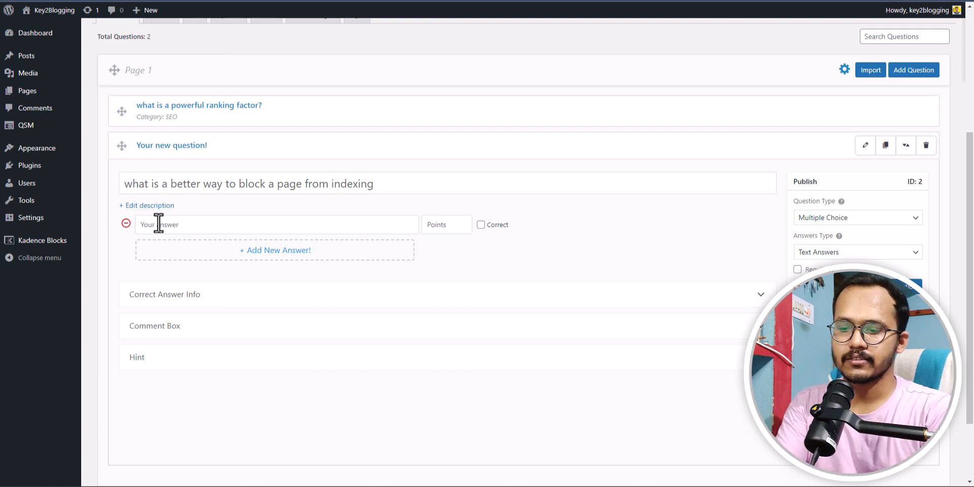
{"action": "type", "text": "robots.txt file"}
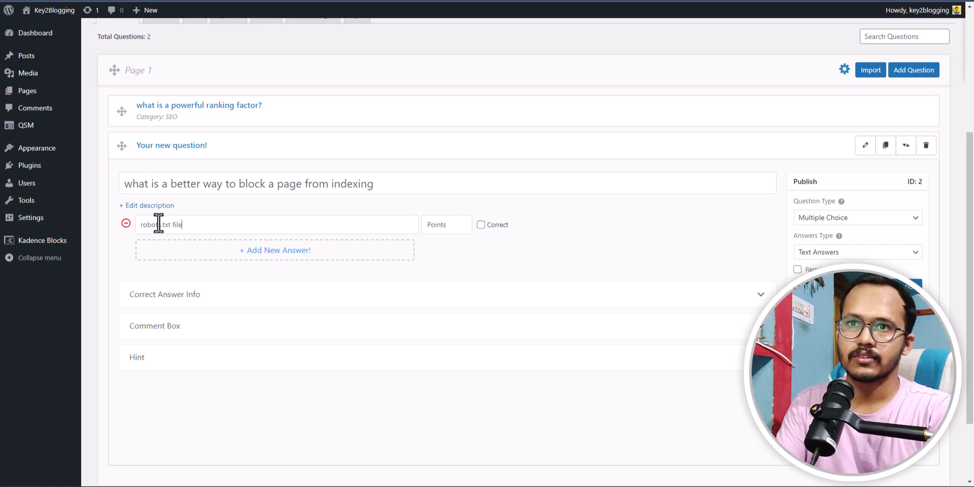
{"action": "left_click", "coordinate": [218, 254]}
{"action": "left_click", "coordinate": [185, 247]}
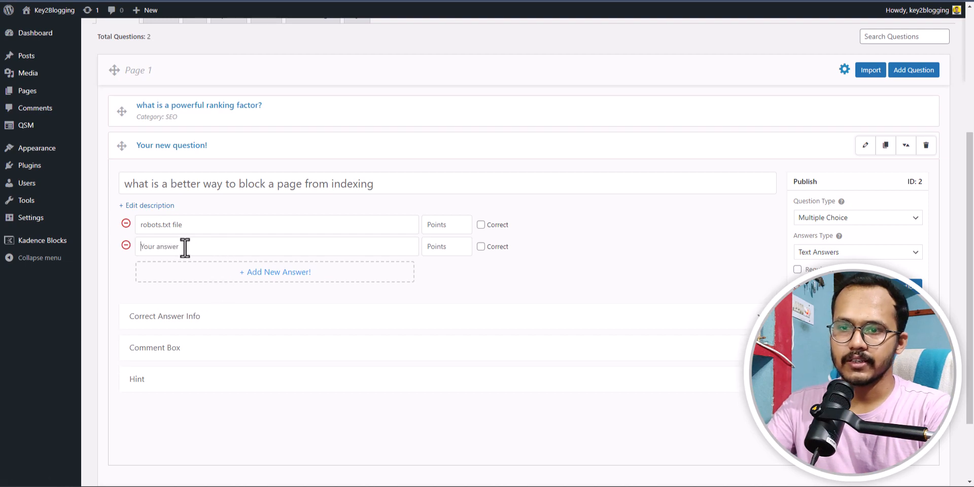
{"action": "type", "text": "sitemap"}
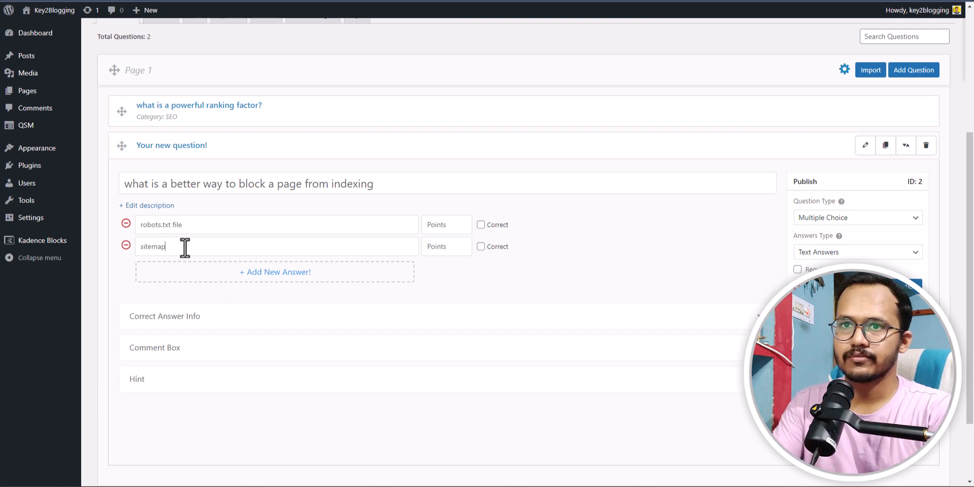
{"action": "left_click", "coordinate": [196, 277]}
{"action": "left_click", "coordinate": [176, 269]}
{"action": "type", "text": "redirection"}
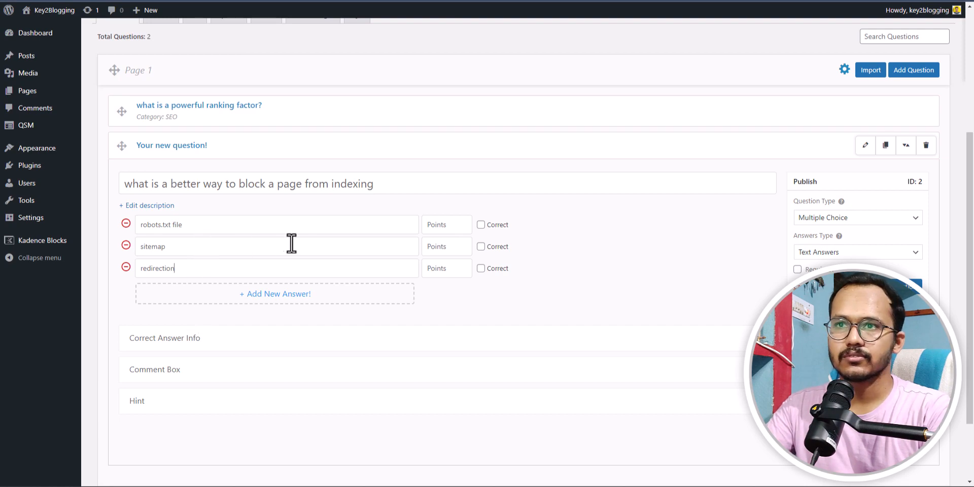
- Mark "robots.txt file" as the correct answer with 1 point and give "sitemap" and "redirection" 0 points each
{"action": "left_click", "coordinate": [481, 224]}
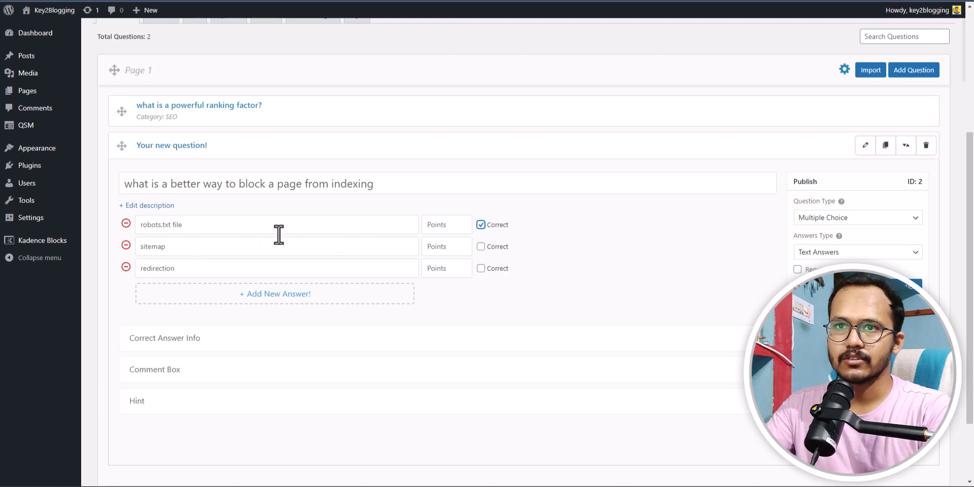
{"action": "left_click", "coordinate": [449, 225]}
{"action": "type", "text": "1"}
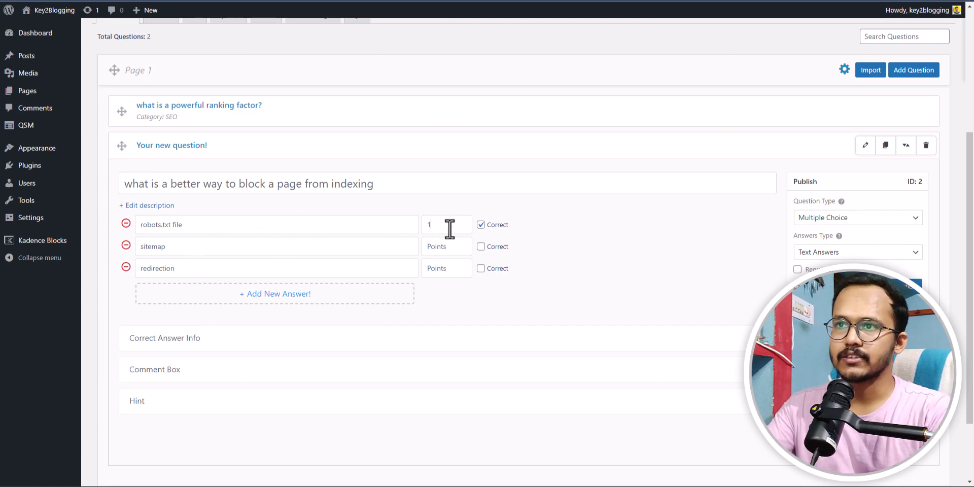
{"action": "left_click", "coordinate": [463, 244]}
{"action": "type", "text": "0"}
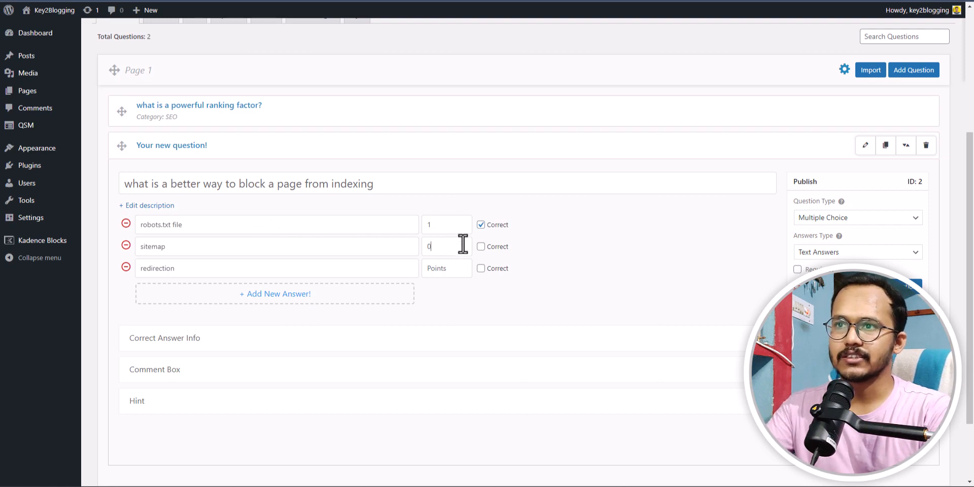
{"action": "left_click", "coordinate": [444, 274]}
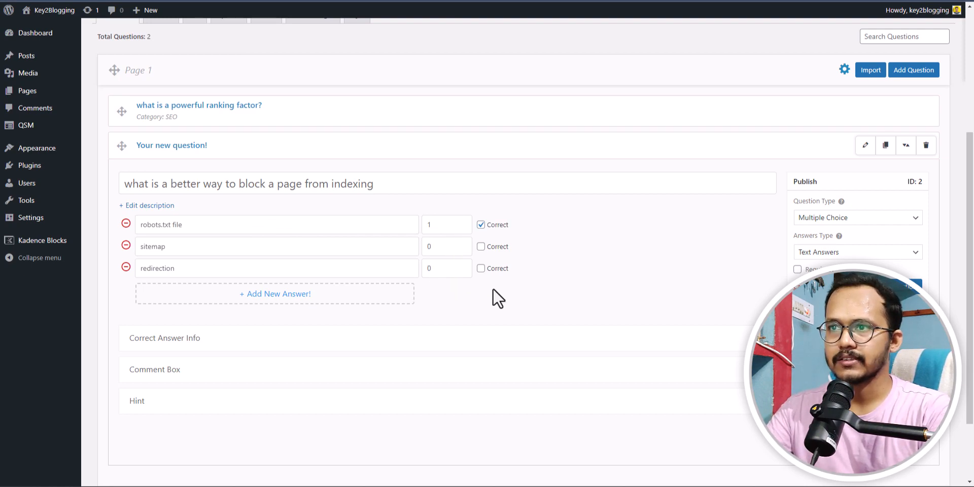
- Enter the correct answer info "a robots.txt can help you set no index option and block the page from indexing." for the second question
{"action": "scroll", "coordinate": [560, 288], "scroll_direction": "down", "scroll_amount": 3}
{"action": "left_click", "coordinate": [261, 279]}
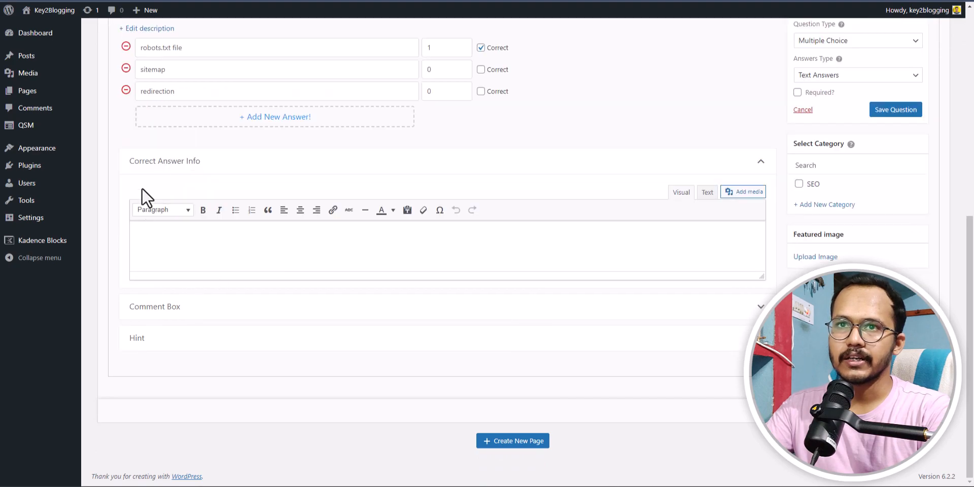
{"action": "scroll", "coordinate": [220, 252], "scroll_direction": "up", "scroll_amount": 1}
{"action": "left_click", "coordinate": [185, 293]}
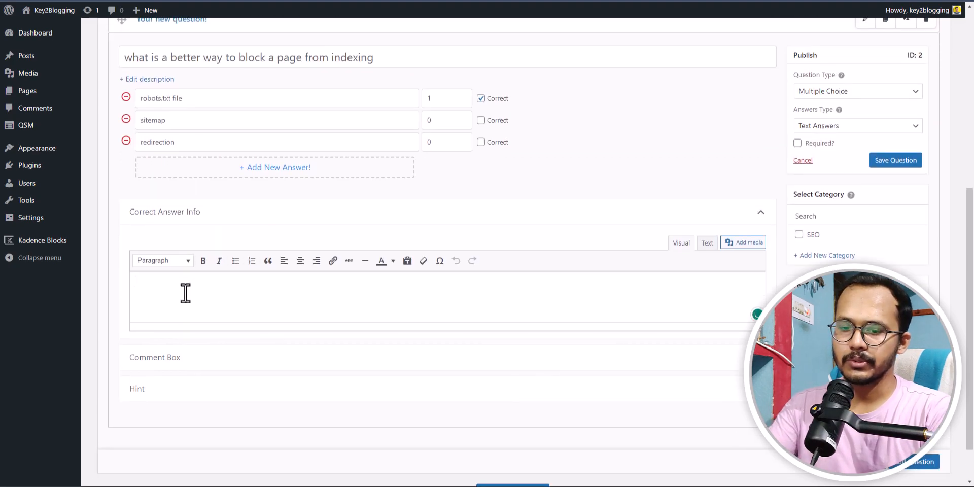
{"action": "type", "text": "a rob"}
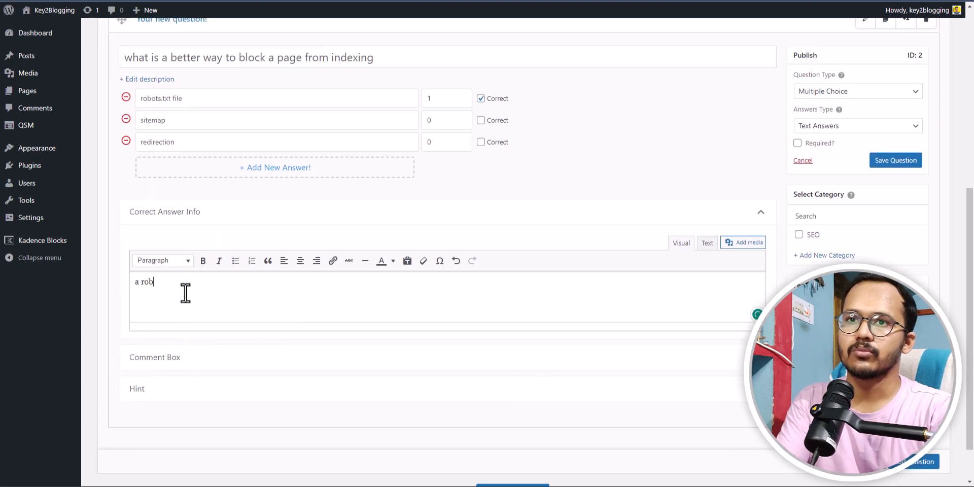
{"action": "type", "text": "ots.txt canm"}
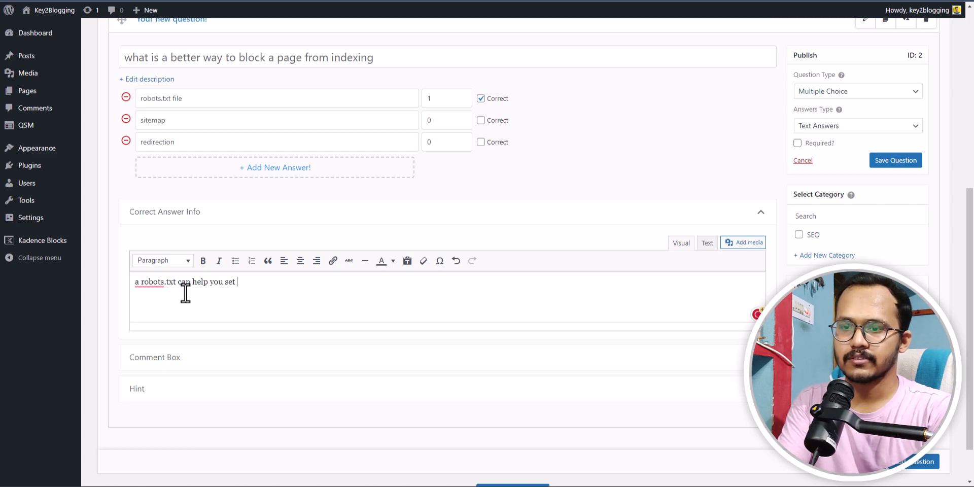
{"action": "type", "text": "no index"}
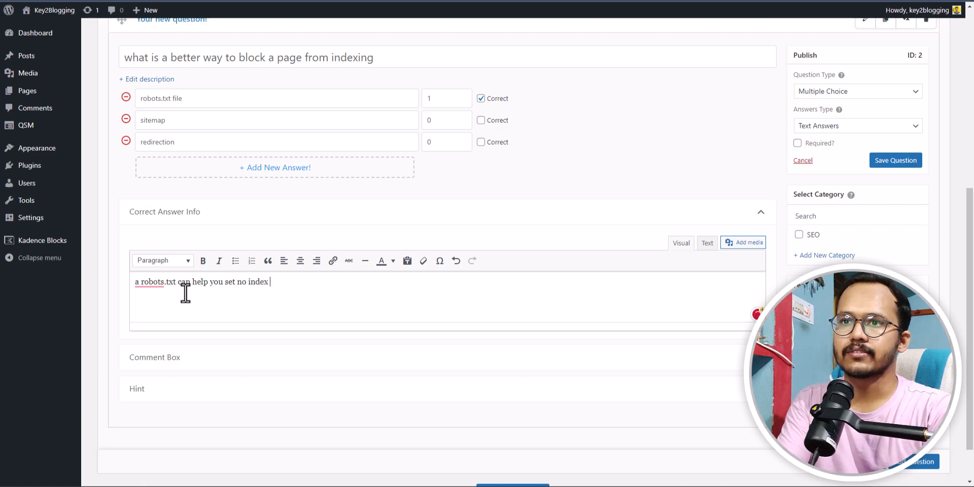
{"action": "type", "text": " option a"}
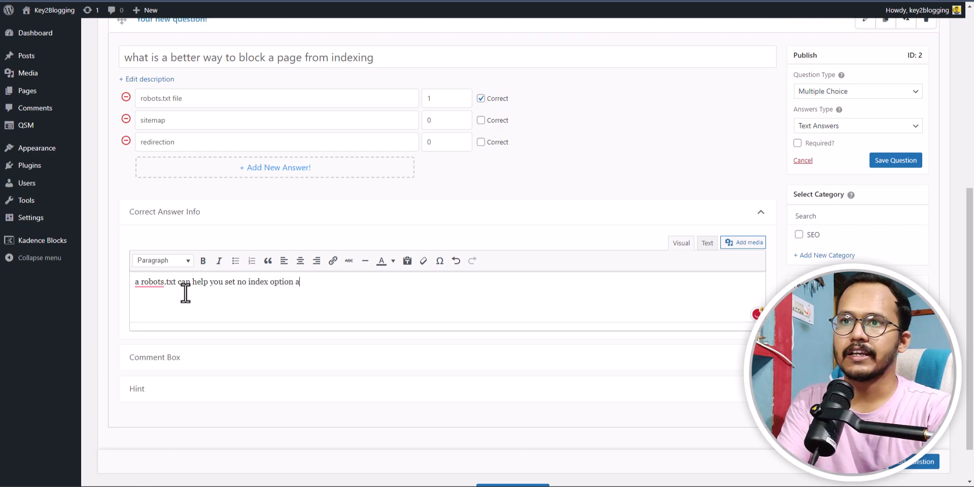
{"action": "type", "text": "nd block the page from in"}
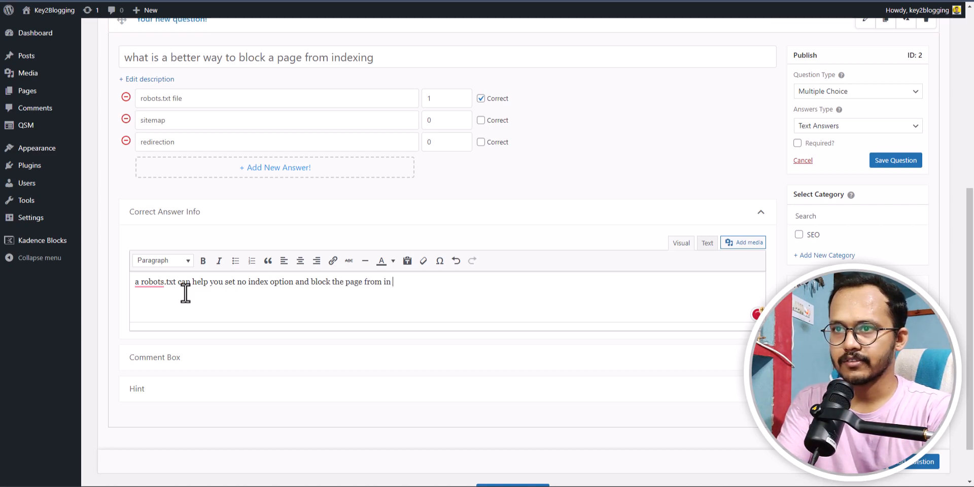
{"action": "type", "text": "dexing."}
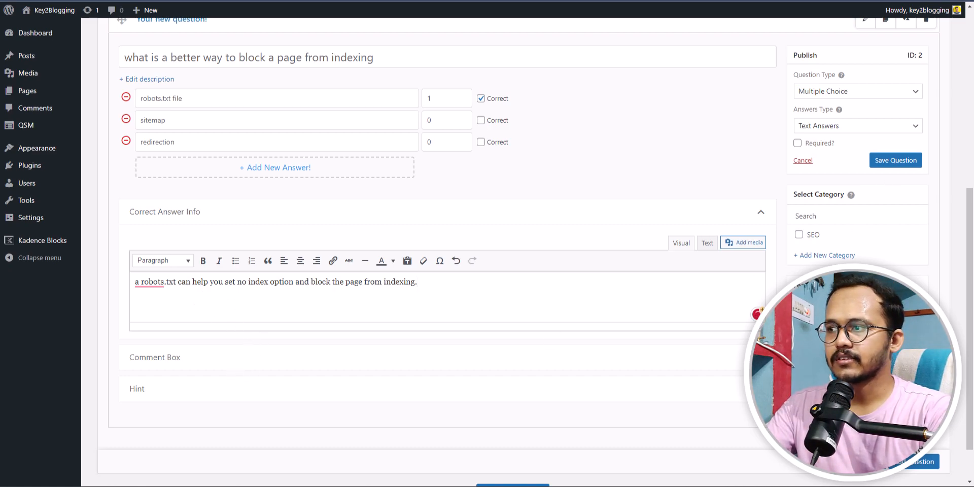
- Save the second question about blocking a page from indexing
{"action": "scroll", "coordinate": [920, 450], "scroll_direction": "down", "scroll_amount": 1}
{"action": "scroll", "coordinate": [913, 314], "scroll_direction": "up", "scroll_amount": 7}
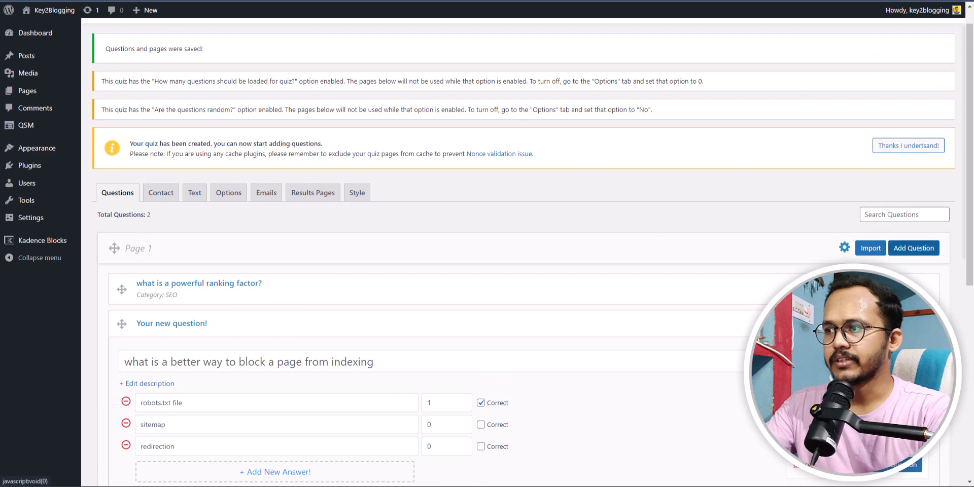
{"action": "scroll", "coordinate": [914, 274], "scroll_direction": "down", "scroll_amount": 3}
{"action": "left_click", "coordinate": [903, 322]}
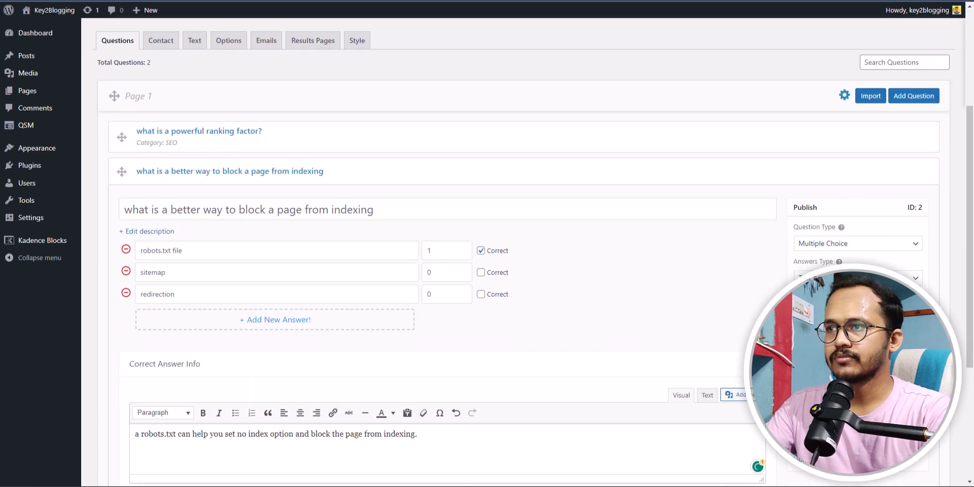
- Reopen the question "what is a powerful ranking factor?" and review its answers and points
{"action": "mouse_move", "coordinate": [909, 170]}
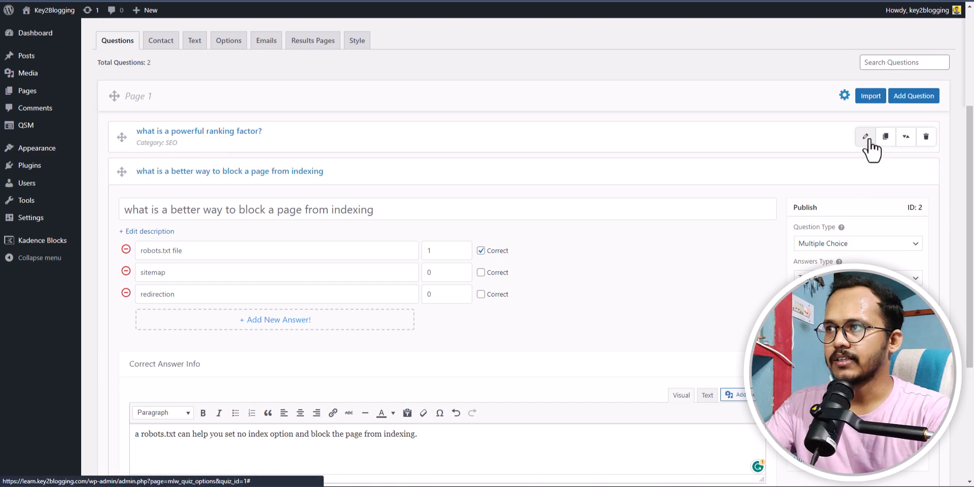
{"action": "left_click", "coordinate": [866, 137]}
{"action": "scroll", "coordinate": [833, 182], "scroll_direction": "down", "scroll_amount": 3}
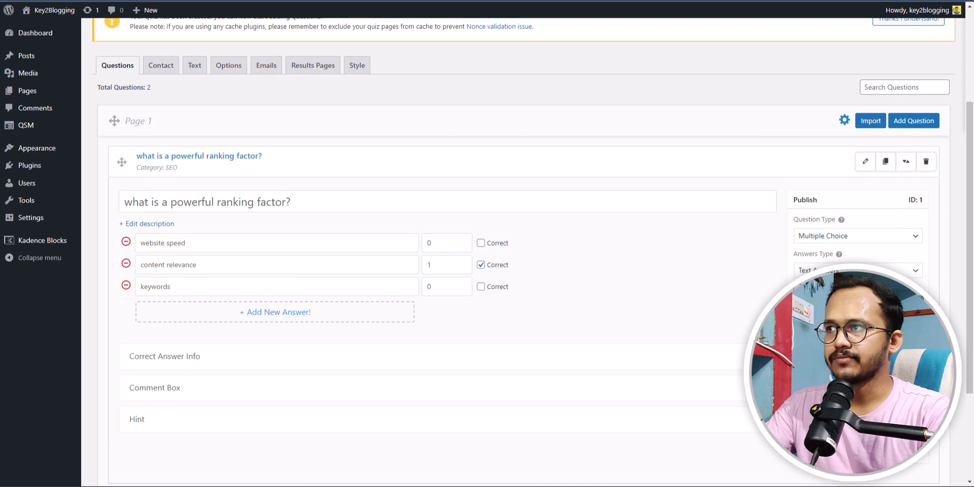
{"action": "scroll", "coordinate": [755, 196], "scroll_direction": "up", "scroll_amount": 3}
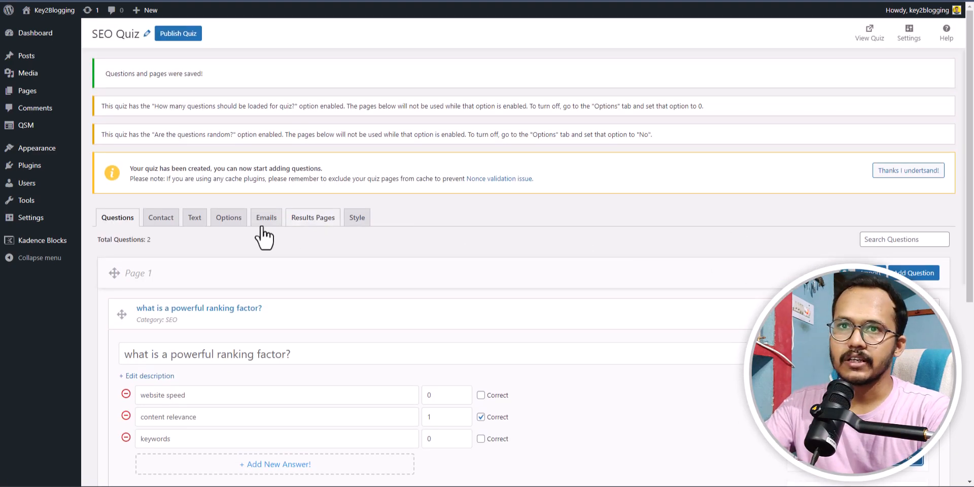
- Save the quiz's contact form with the option to show it to logged in users enabled
{"action": "left_click", "coordinate": [161, 227]}
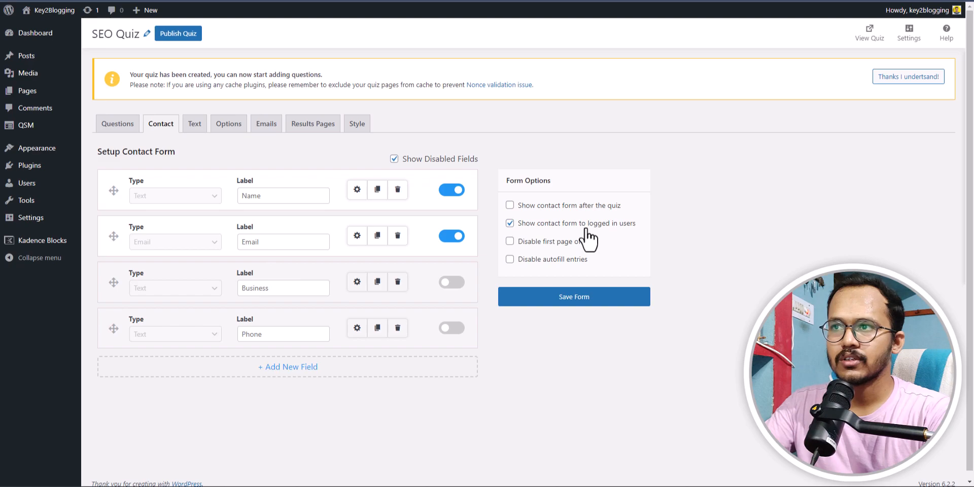
{"action": "left_click", "coordinate": [510, 223]}
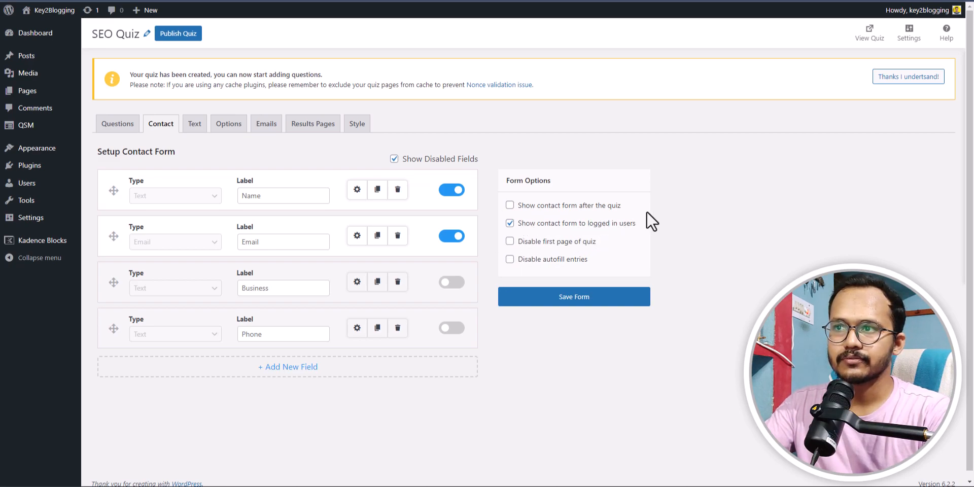
{"action": "left_click", "coordinate": [564, 297]}
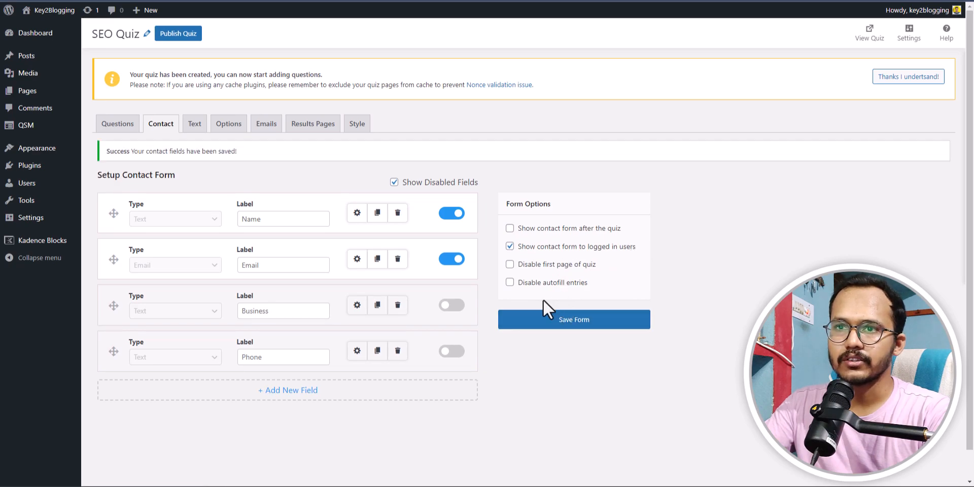
- Enter "Thank you for submitting the quiz." as the quiz's Text After Quiz message
{"action": "left_click", "coordinate": [195, 130]}
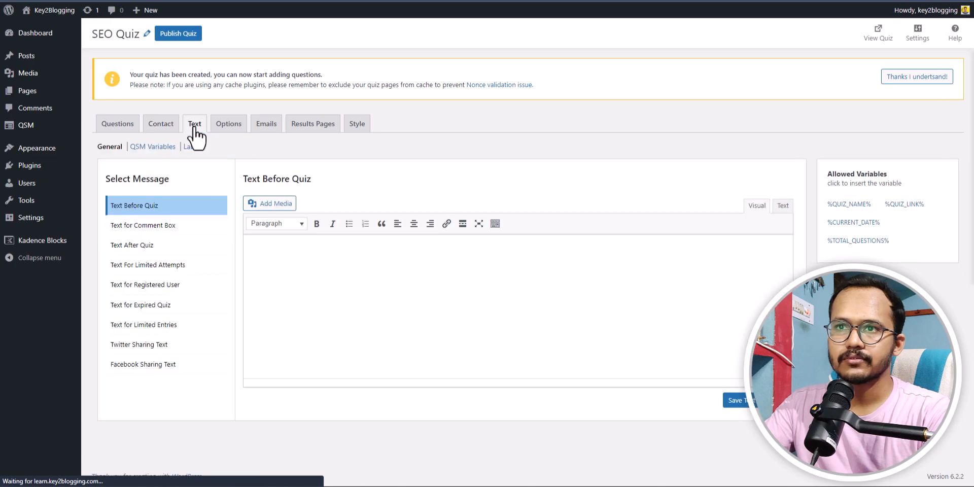
{"action": "left_click", "coordinate": [416, 247]}
{"action": "left_click", "coordinate": [146, 230]}
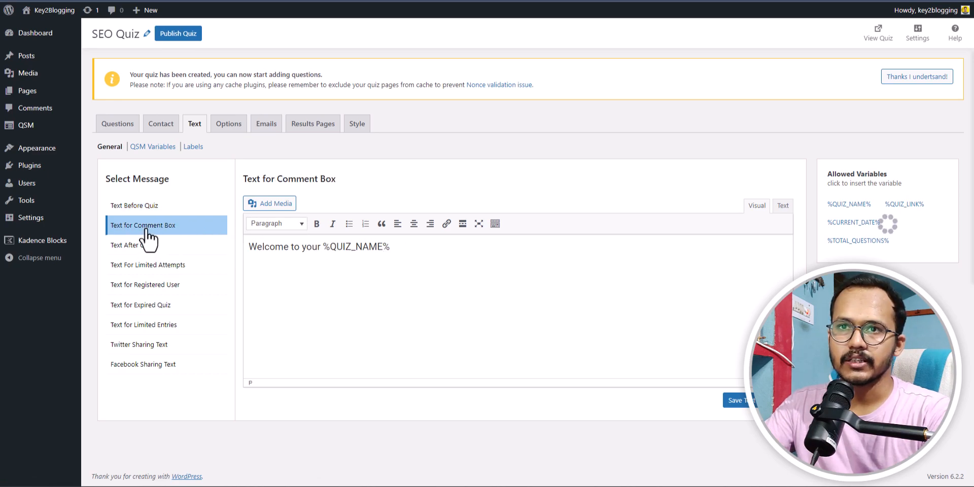
{"action": "left_click", "coordinate": [138, 248]}
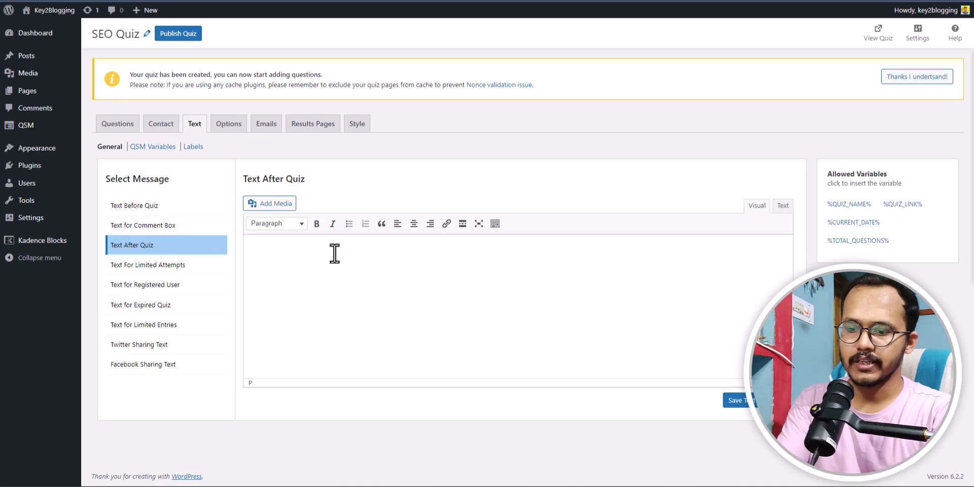
{"action": "type", "text": "Thank you for submitting the quiz."}
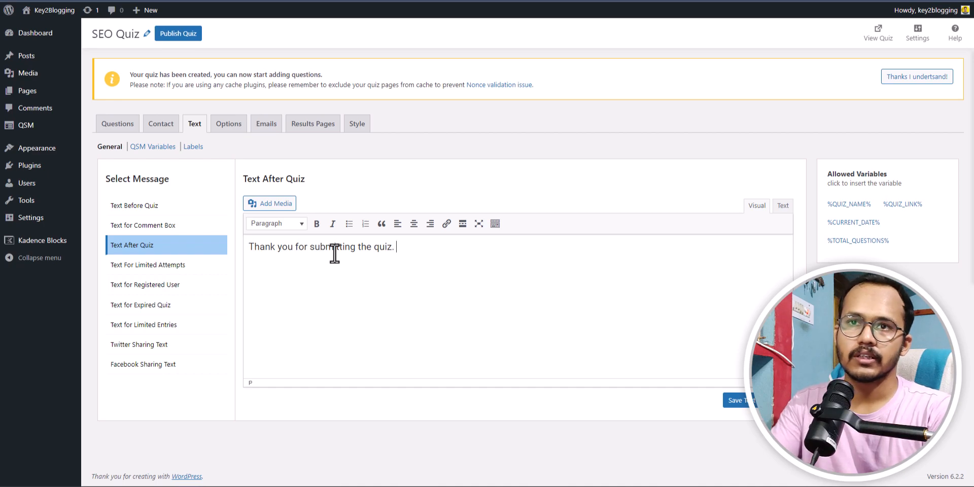
- Review the quiz messages for limited attempts, registered users, expired quiz, limited entries, and Twitter and Facebook sharing
{"action": "left_click", "coordinate": [160, 267]}
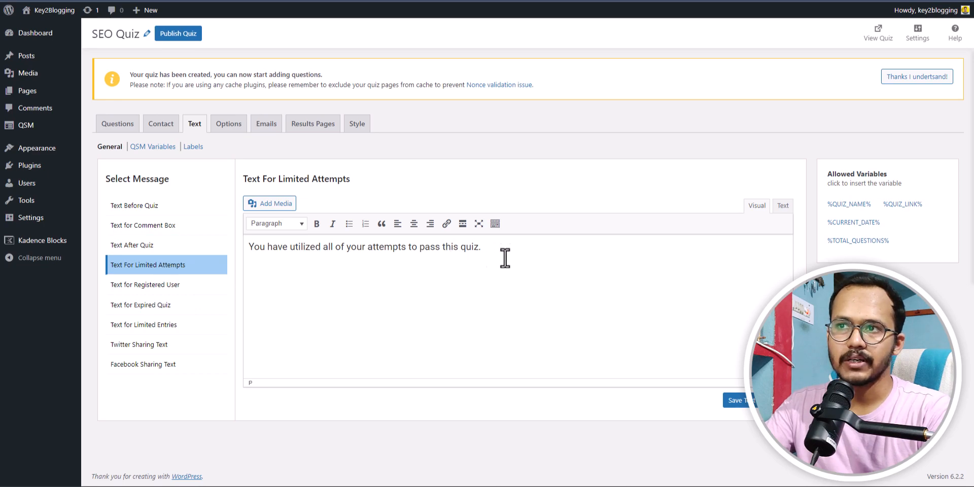
{"action": "left_click", "coordinate": [137, 285]}
{"action": "left_click", "coordinate": [144, 306]}
{"action": "left_click", "coordinate": [145, 325]}
{"action": "left_click", "coordinate": [144, 345]}
{"action": "left_click", "coordinate": [147, 365]}
{"action": "left_click", "coordinate": [157, 345]}
- Examine the quiz's general options, including quiz type, grading system and correct answer logic
{"action": "left_click", "coordinate": [229, 125]}
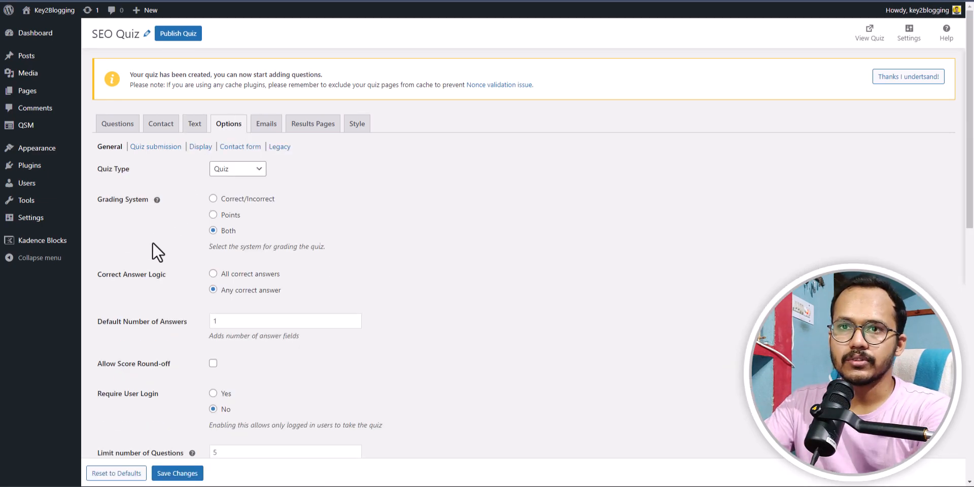
{"action": "scroll", "coordinate": [154, 236], "scroll_direction": "down", "scroll_amount": 9}
{"action": "scroll", "coordinate": [162, 289], "scroll_direction": "up", "scroll_amount": 10}
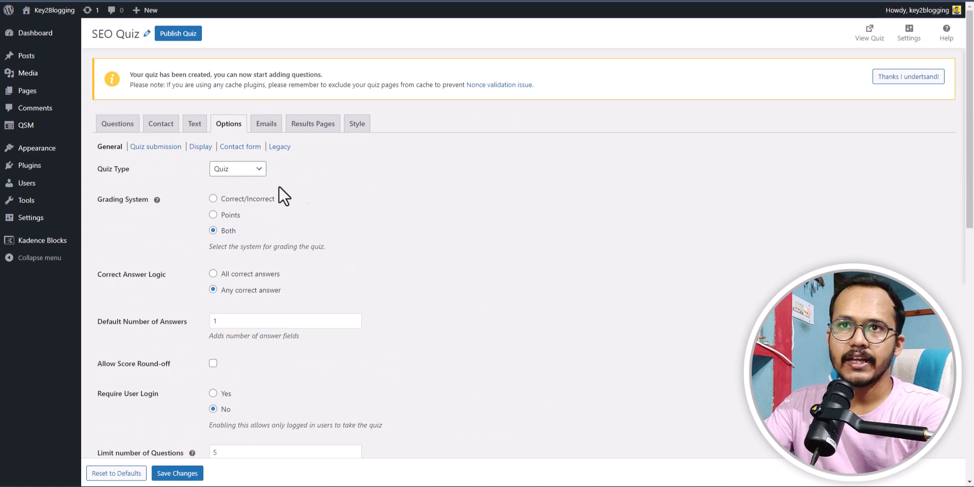
- In the quiz submission options, set force submit after timer expiry to No and skip validations when time expires to Yes
{"action": "left_click", "coordinate": [157, 149]}
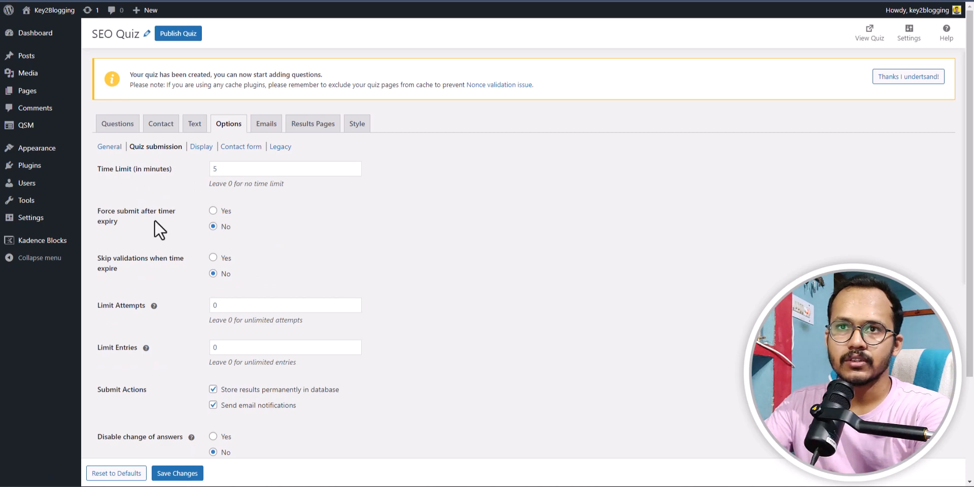
{"action": "left_click", "coordinate": [213, 211]}
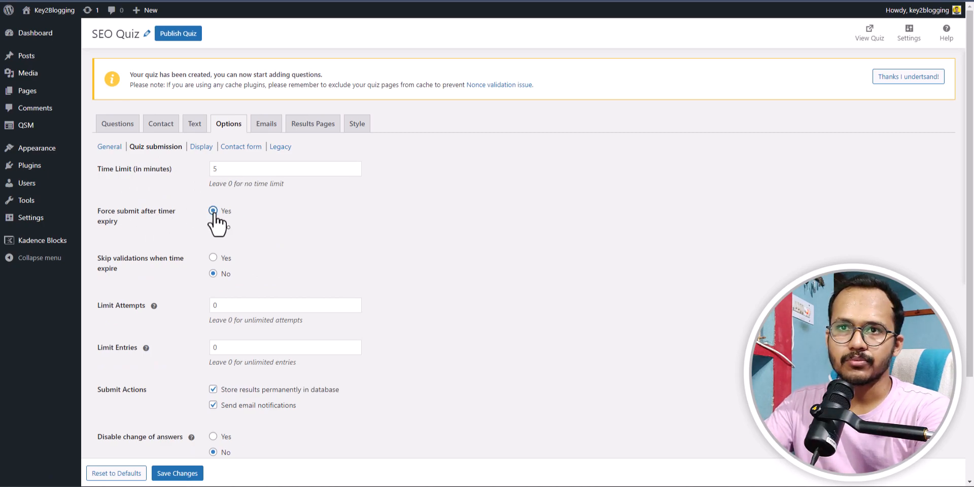
{"action": "left_click", "coordinate": [214, 226]}
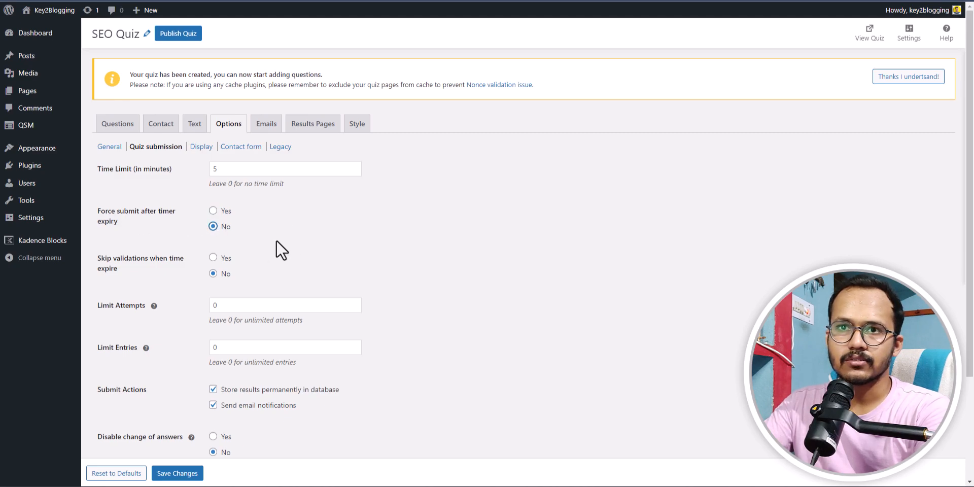
{"action": "scroll", "coordinate": [270, 238], "scroll_direction": "down", "scroll_amount": 2}
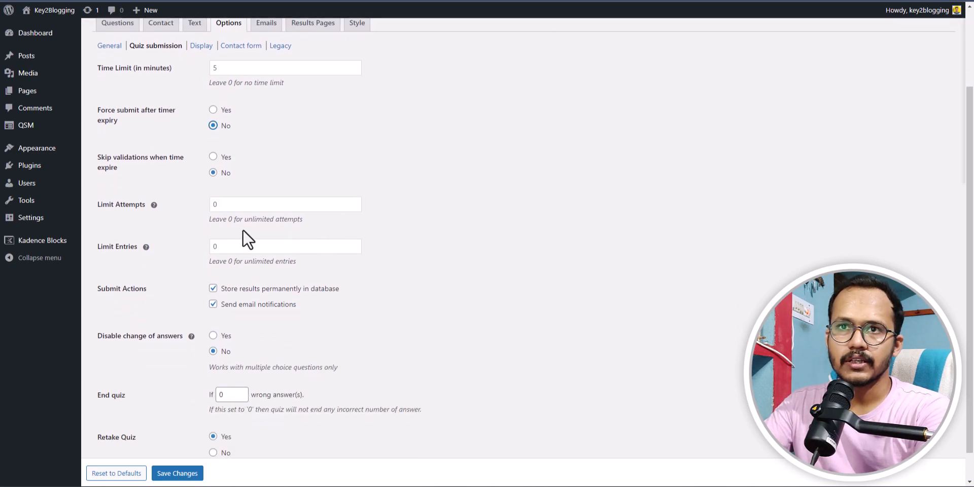
{"action": "left_click", "coordinate": [213, 157]}
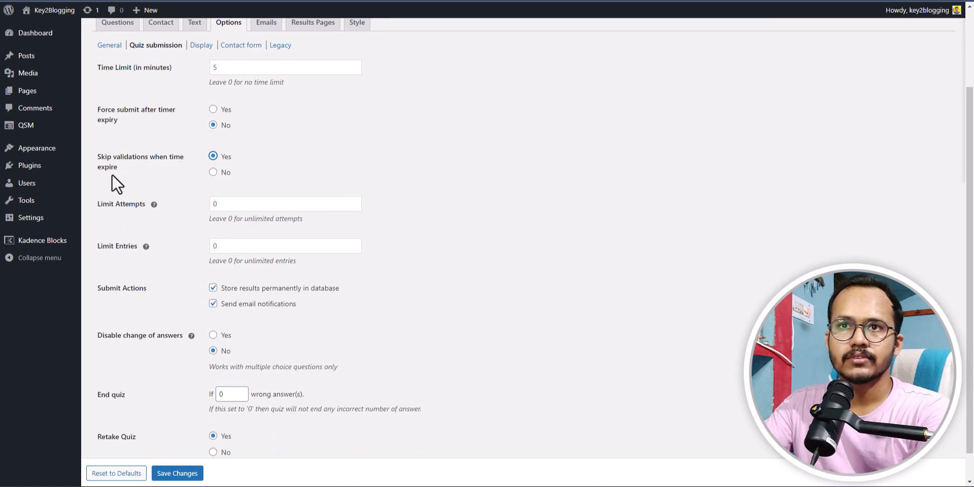
- Set the quiz's Limit Attempts to 2 and its Limit Entries to 1
{"action": "double_click", "coordinate": [265, 203]}
{"action": "type", "text": "2"}
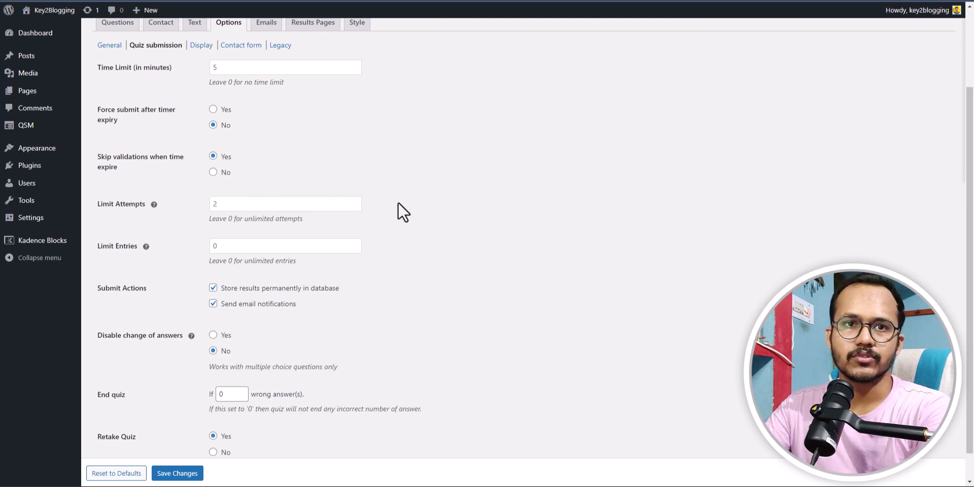
{"action": "scroll", "coordinate": [335, 213], "scroll_direction": "down", "scroll_amount": 1}
{"action": "left_click", "coordinate": [268, 212]}
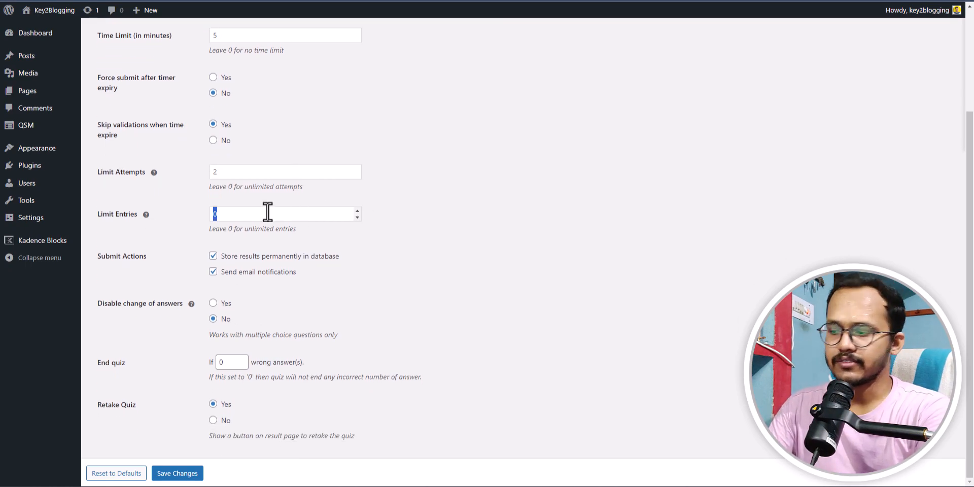
{"action": "type", "text": "1"}
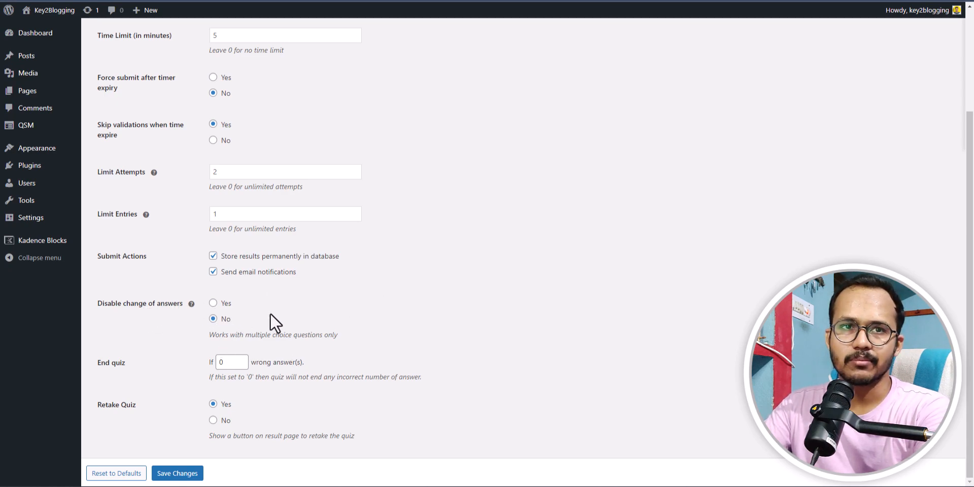
- In the quiz's display options, set the progress bar, question numbers and opt-in type answers to Yes
{"action": "left_click", "coordinate": [230, 362]}
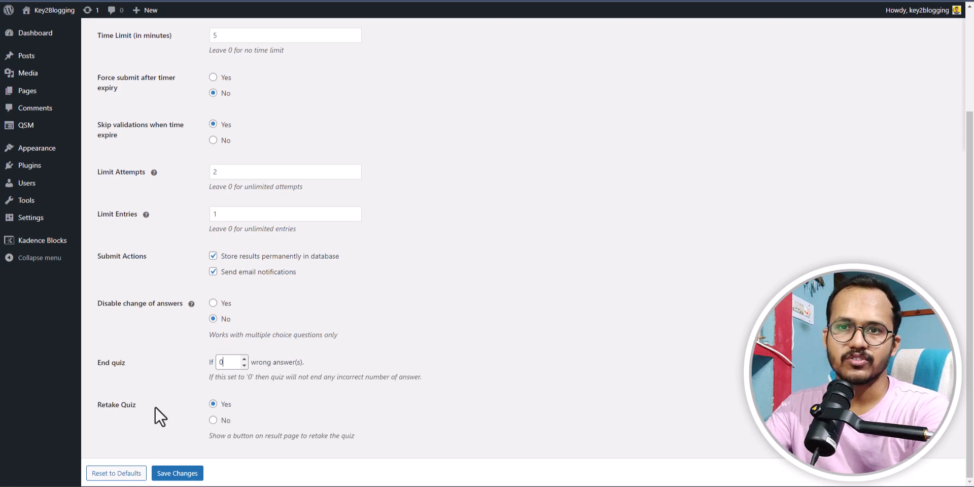
{"action": "scroll", "coordinate": [321, 355], "scroll_direction": "up", "scroll_amount": 5}
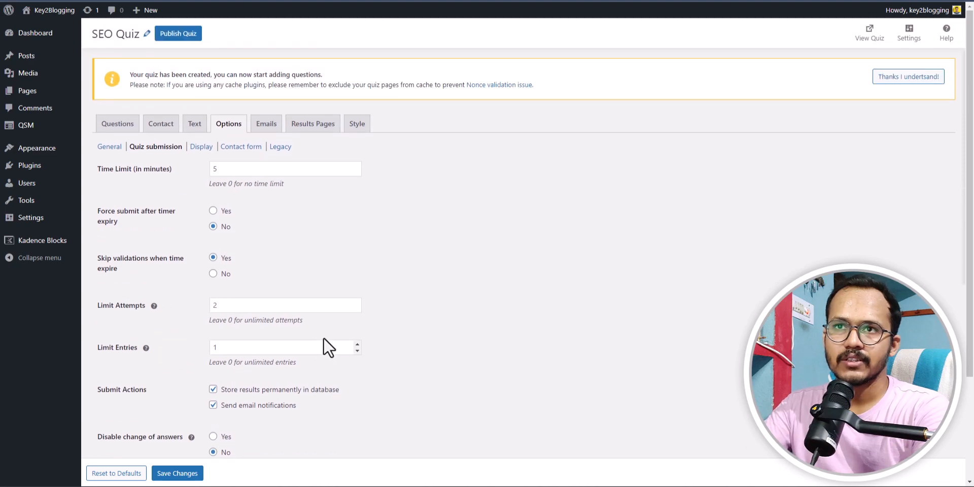
{"action": "left_click", "coordinate": [200, 149]}
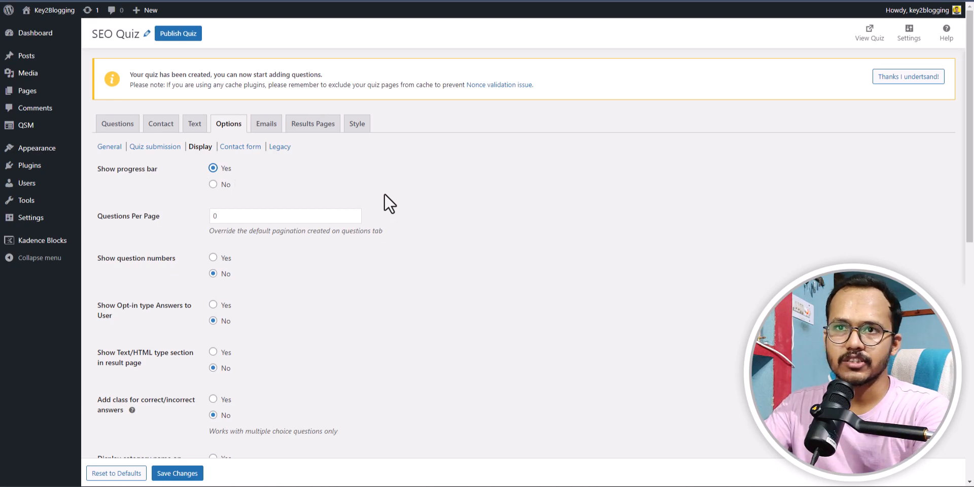
{"action": "scroll", "coordinate": [376, 244], "scroll_direction": "down", "scroll_amount": 1}
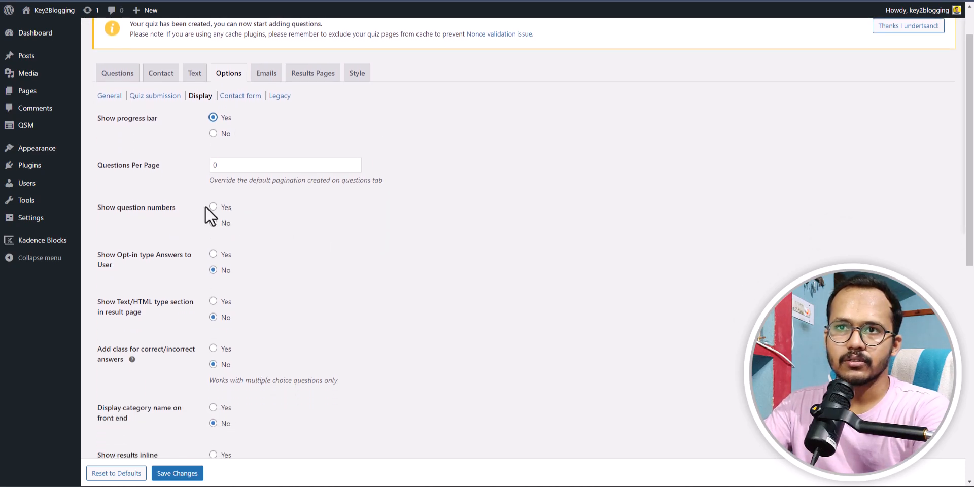
{"action": "left_click", "coordinate": [214, 207]}
{"action": "scroll", "coordinate": [301, 289], "scroll_direction": "down", "scroll_amount": 1}
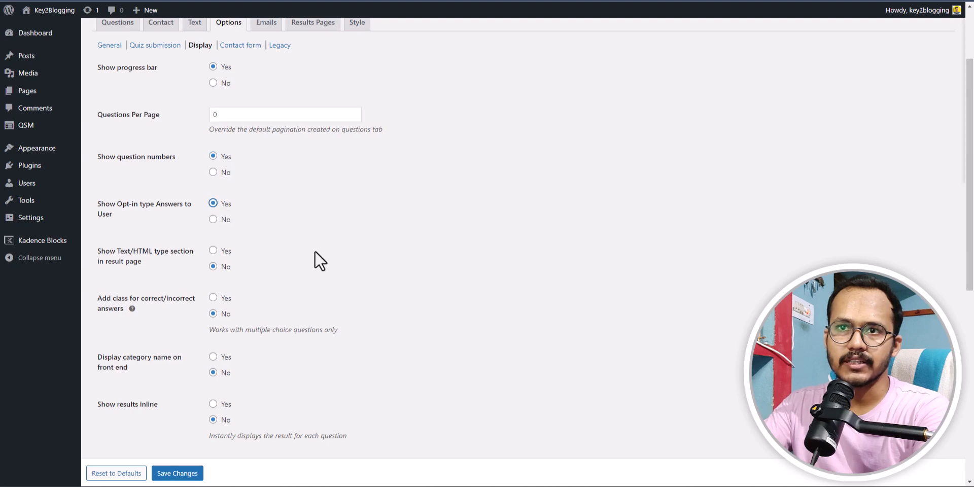
- Set the Quiz Animation to pulse and save the quiz options
{"action": "scroll", "coordinate": [329, 248], "scroll_direction": "down", "scroll_amount": 1}
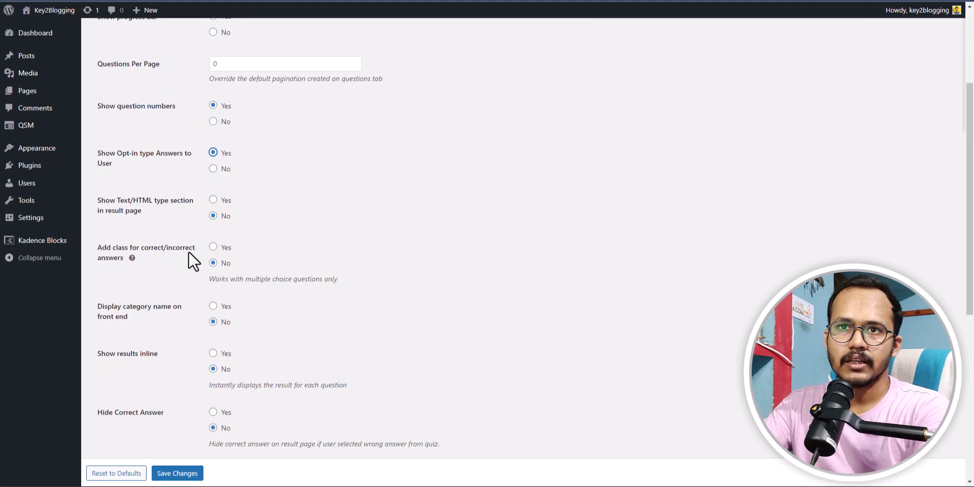
{"action": "scroll", "coordinate": [193, 249], "scroll_direction": "down", "scroll_amount": 1}
{"action": "scroll", "coordinate": [238, 208], "scroll_direction": "down", "scroll_amount": 1}
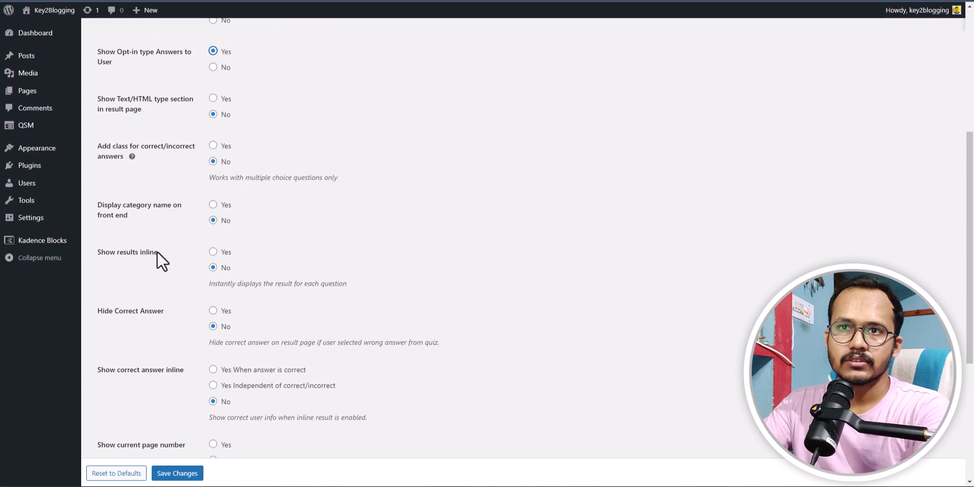
{"action": "scroll", "coordinate": [236, 292], "scroll_direction": "down", "scroll_amount": 1}
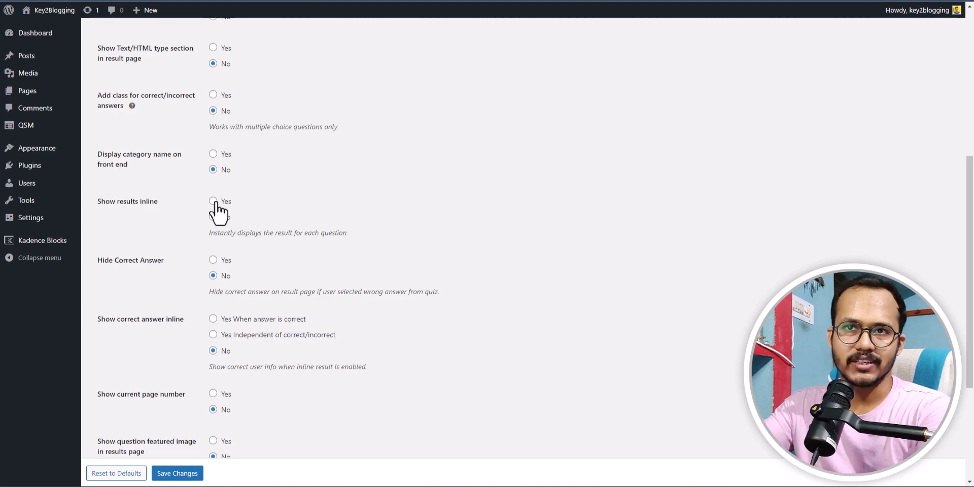
{"action": "scroll", "coordinate": [314, 238], "scroll_direction": "down", "scroll_amount": 4}
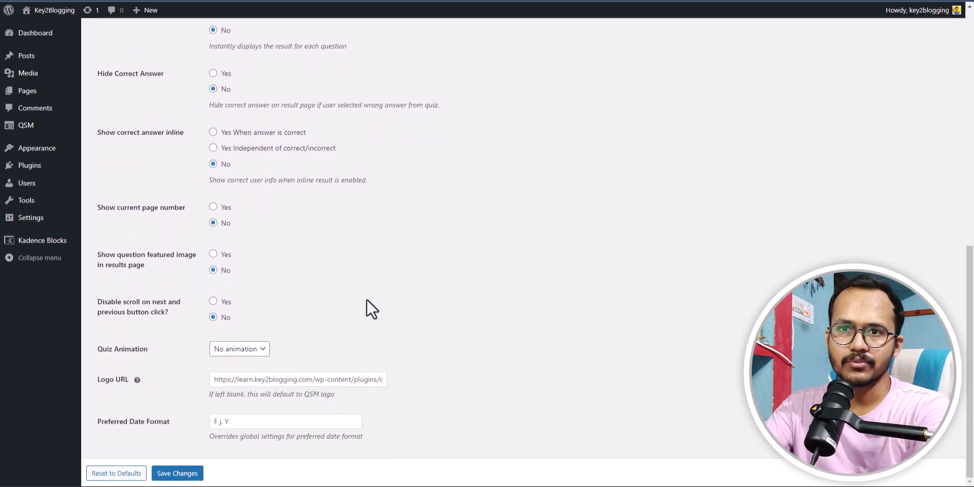
{"action": "left_click", "coordinate": [253, 350]}
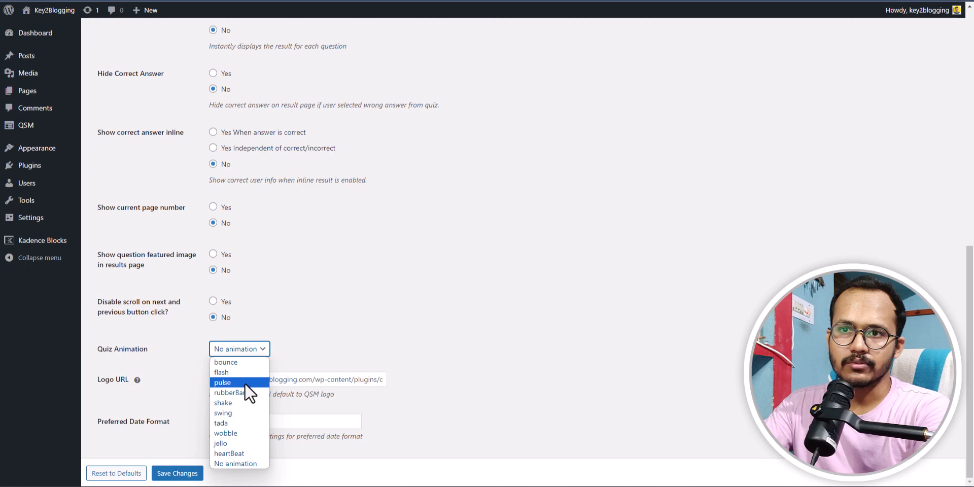
{"action": "left_click", "coordinate": [245, 382]}
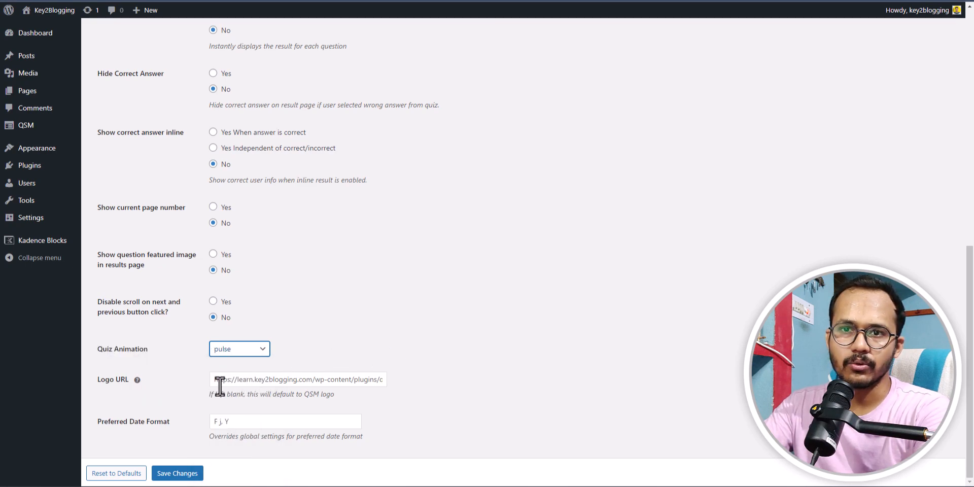
{"action": "left_click", "coordinate": [167, 474]}
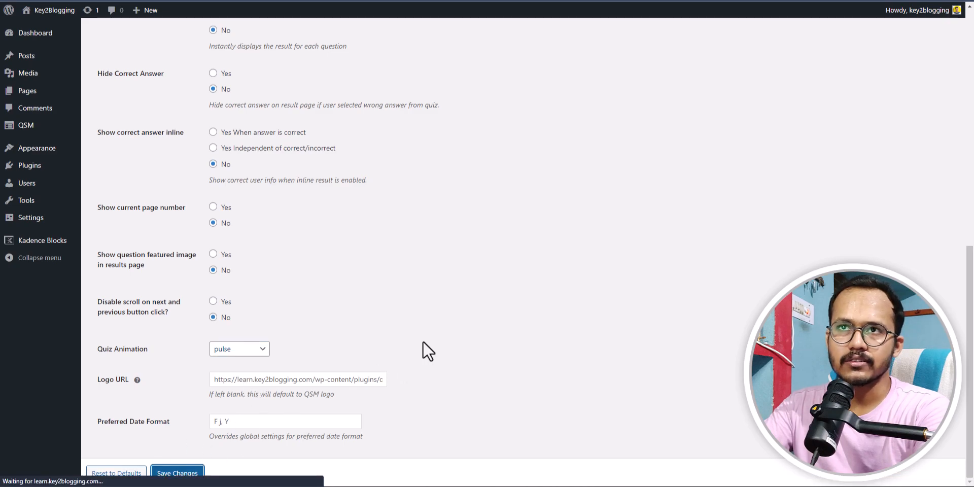
- Set the contact form position to Show after the quiz ends and showing it to logged in users to No
{"action": "scroll", "coordinate": [425, 340], "scroll_direction": "up", "scroll_amount": 5}
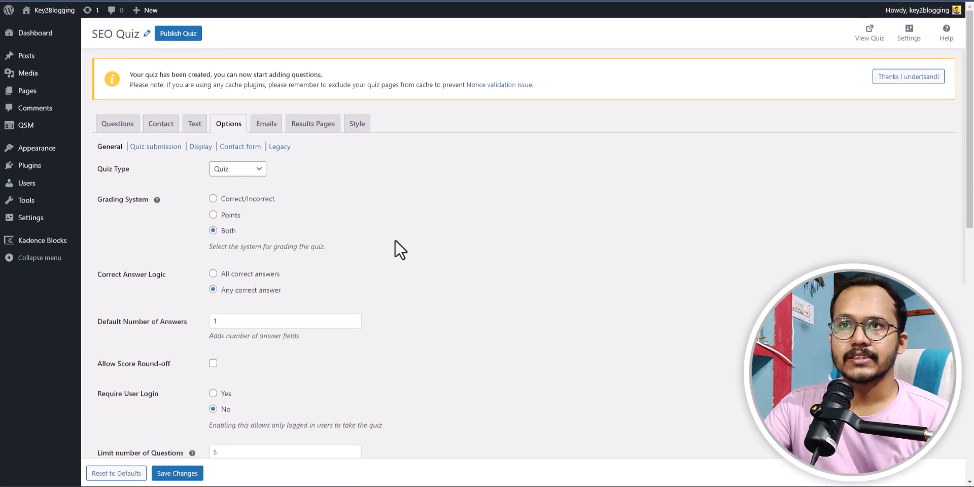
{"action": "left_click", "coordinate": [240, 146]}
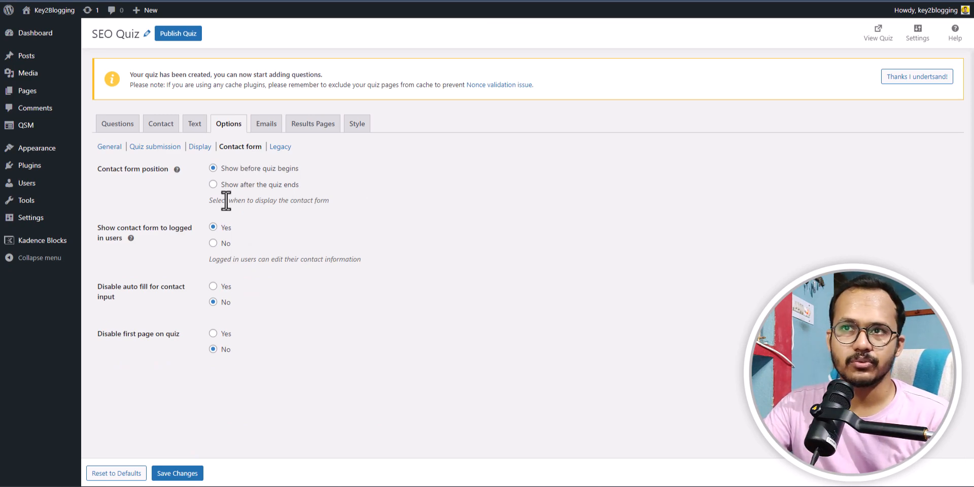
{"action": "left_click", "coordinate": [213, 185]}
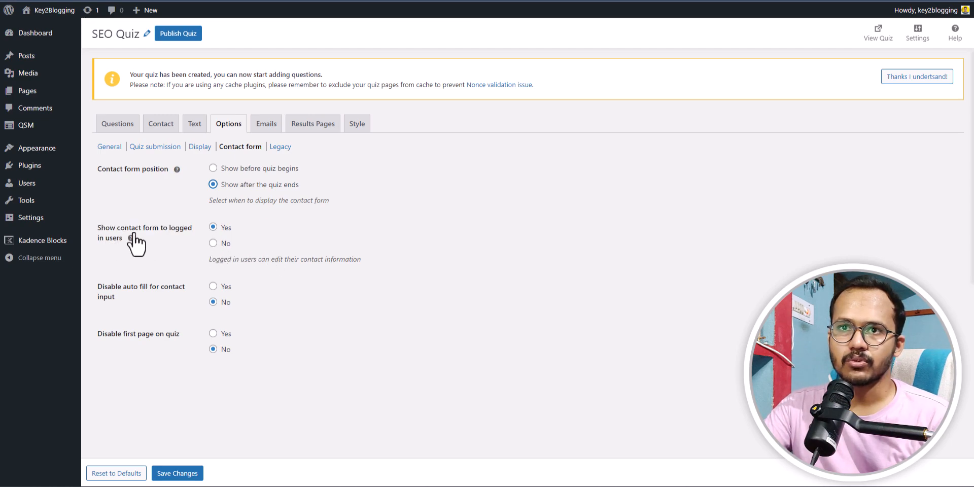
{"action": "left_click", "coordinate": [213, 243]}
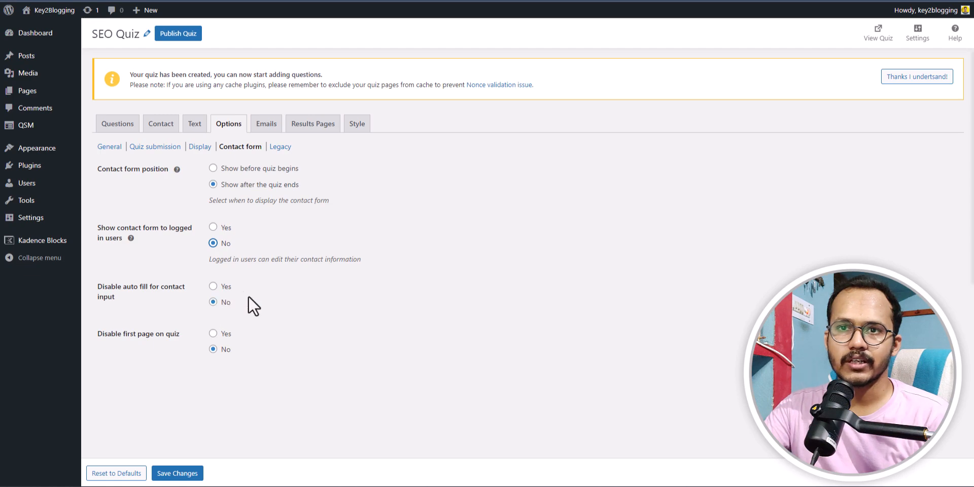
- In the legacy options, enable social sharing buttons, require the user's name, set business and email to Yes, and save
{"action": "left_click", "coordinate": [280, 147]}
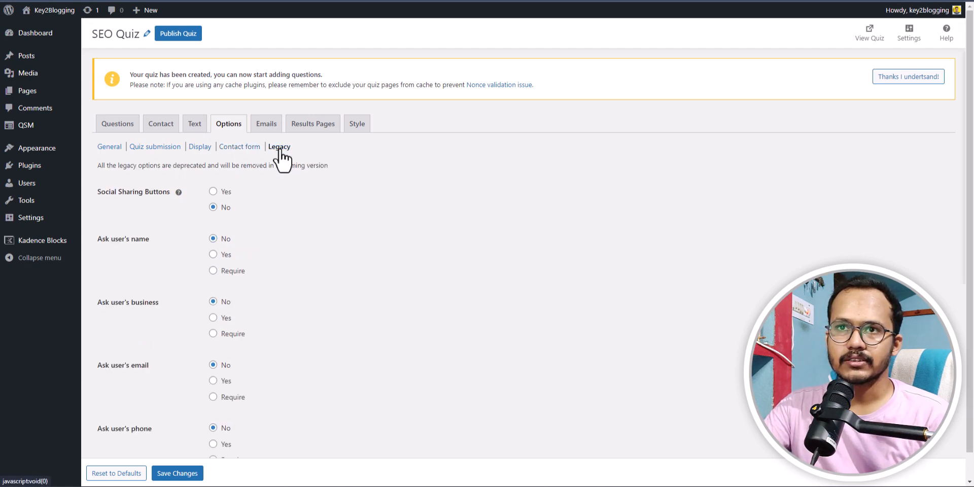
{"action": "left_click", "coordinate": [213, 191]}
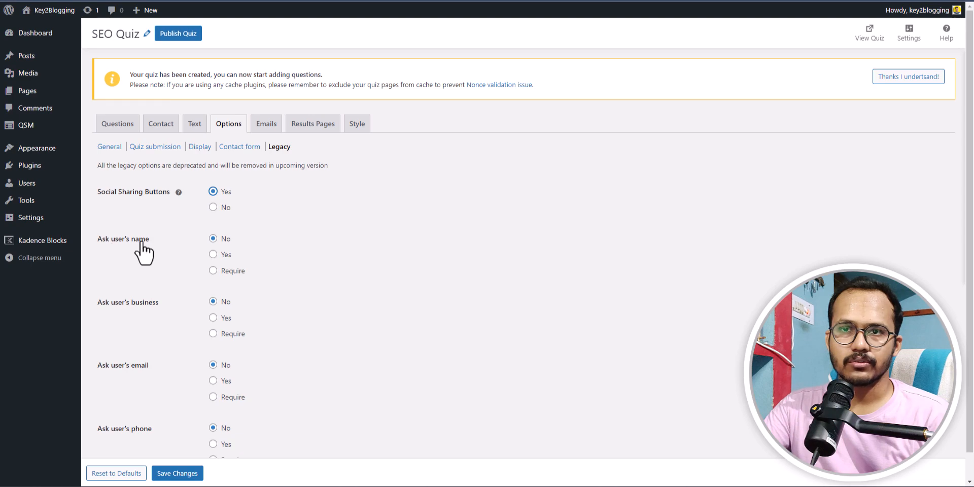
{"action": "left_click", "coordinate": [213, 255]}
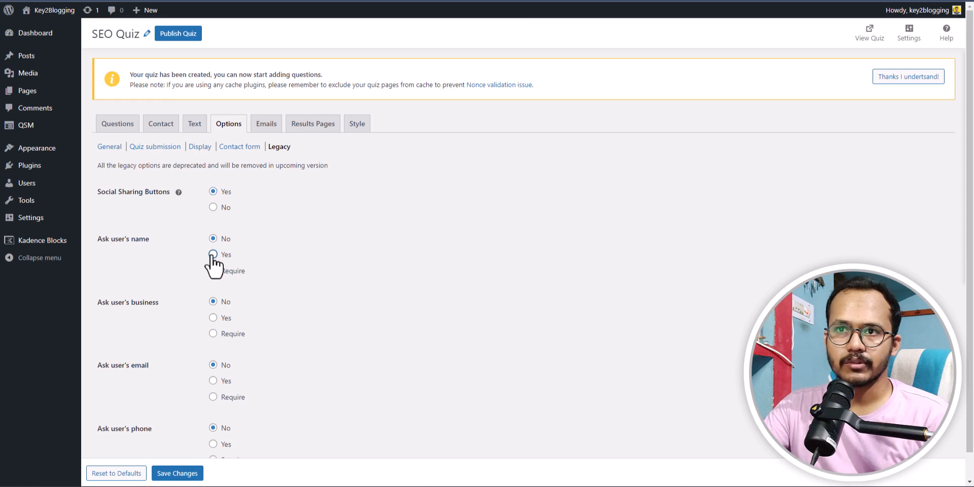
{"action": "scroll", "coordinate": [318, 278], "scroll_direction": "down", "scroll_amount": 1}
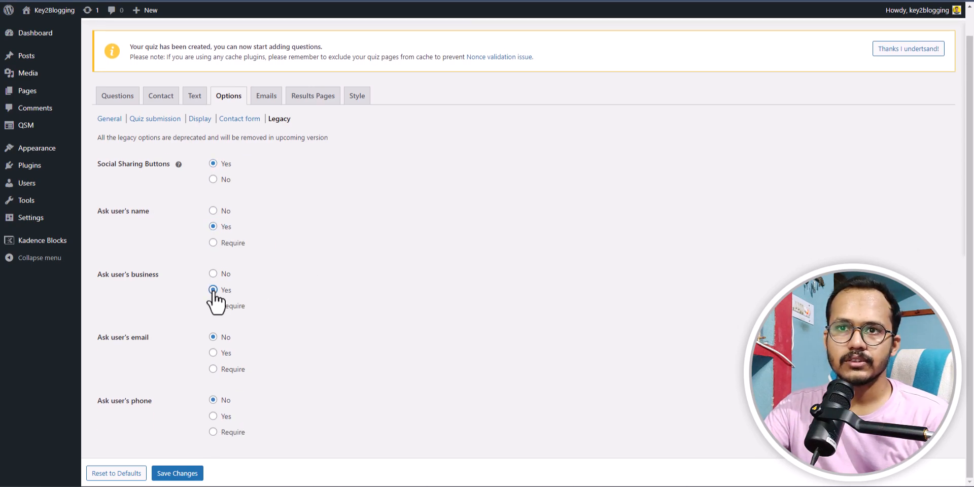
{"action": "left_click", "coordinate": [213, 353]}
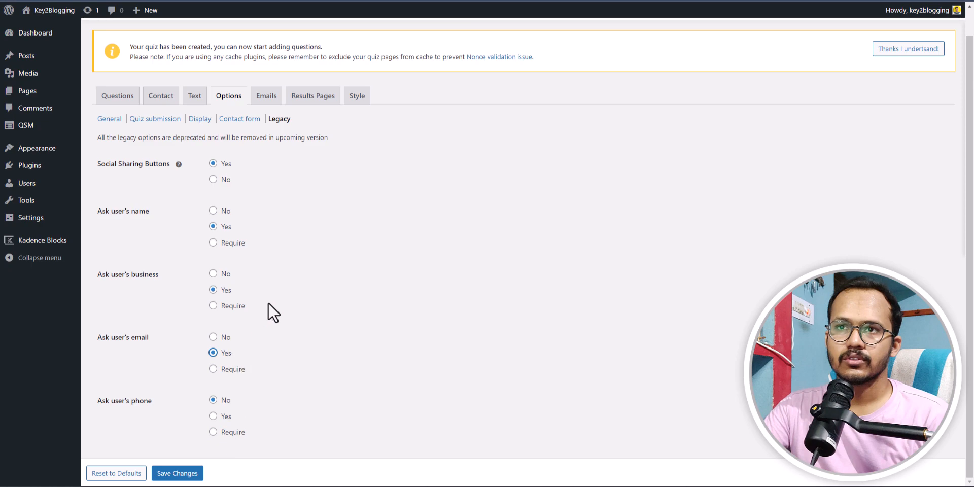
{"action": "scroll", "coordinate": [228, 281], "scroll_direction": "up", "scroll_amount": 1}
{"action": "left_click", "coordinate": [214, 271]}
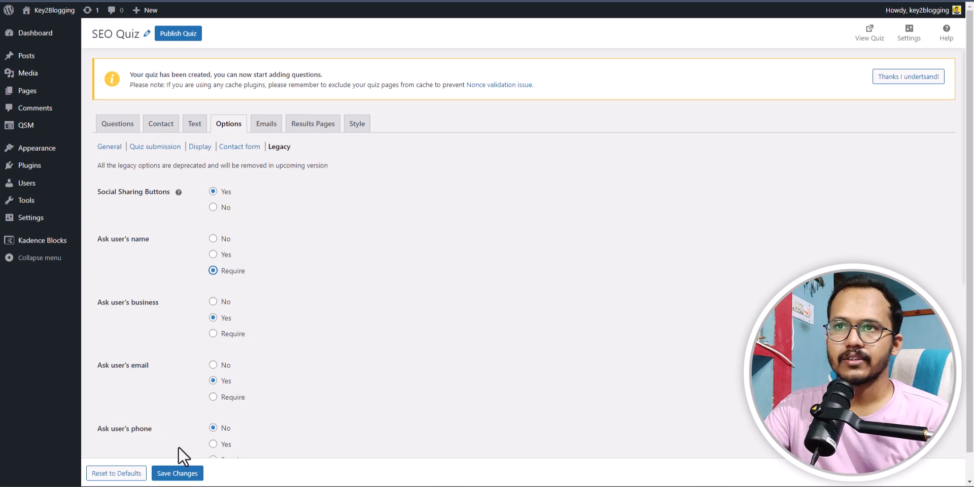
{"action": "left_click", "coordinate": [174, 475]}
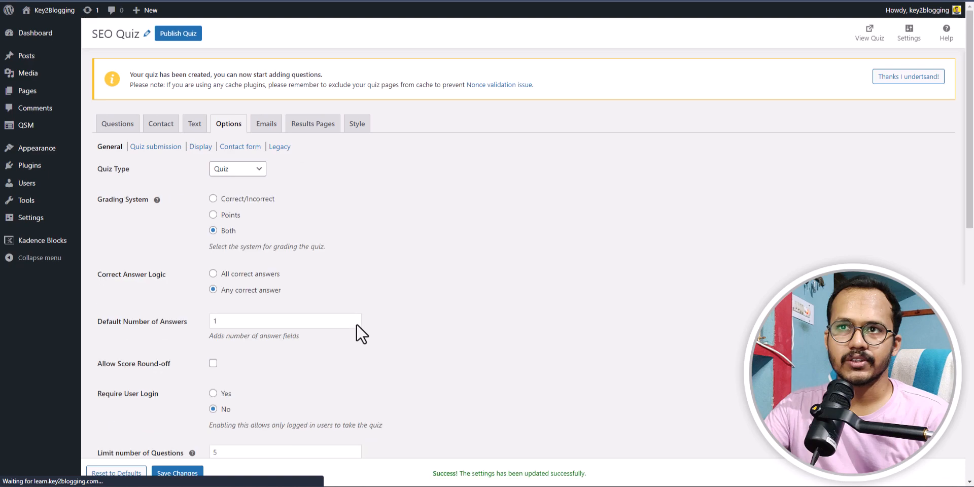
- Review the quiz's email template, results page message and available style themes
{"action": "left_click", "coordinate": [273, 127]}
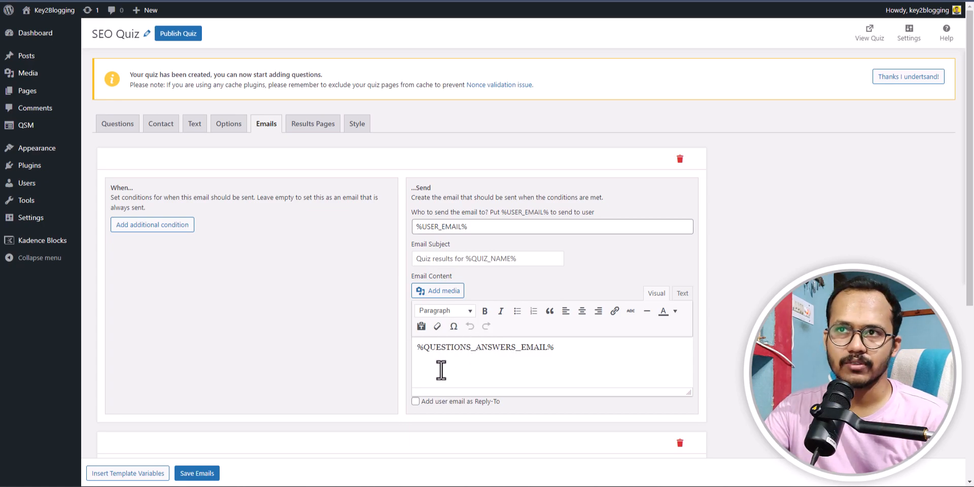
{"action": "left_click", "coordinate": [312, 130]}
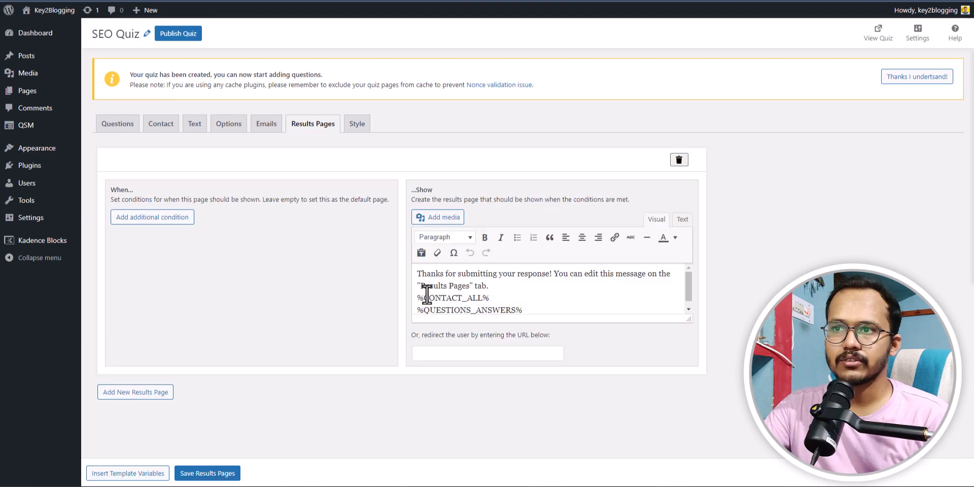
{"action": "scroll", "coordinate": [521, 292], "scroll_direction": "down", "scroll_amount": 1}
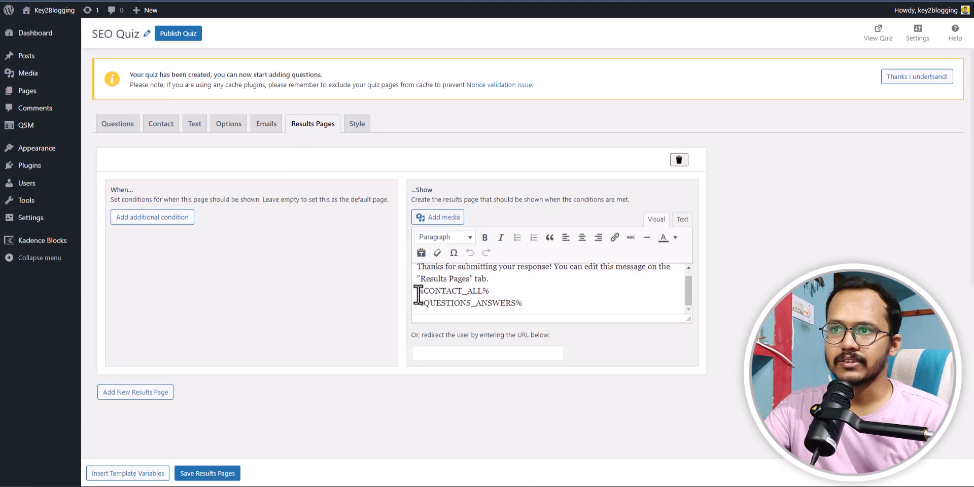
{"action": "scroll", "coordinate": [485, 294], "scroll_direction": "up", "scroll_amount": 1}
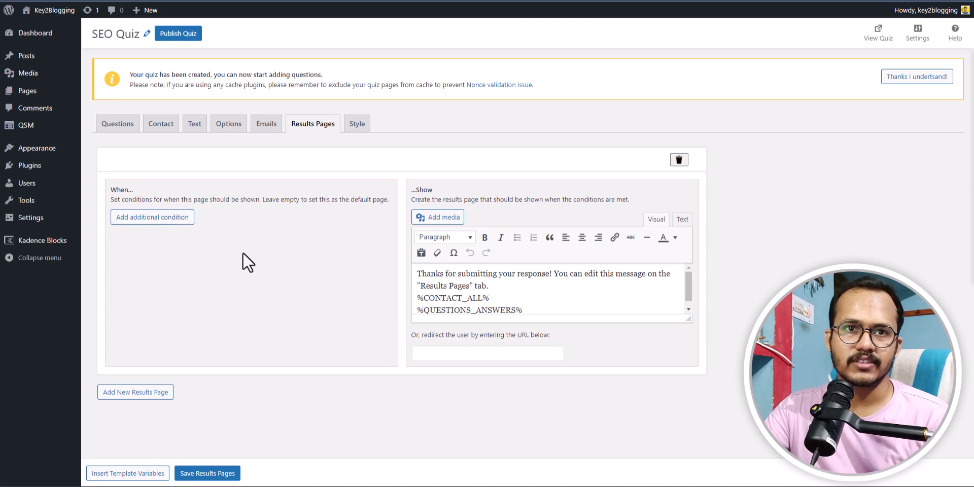
{"action": "left_click", "coordinate": [360, 129]}
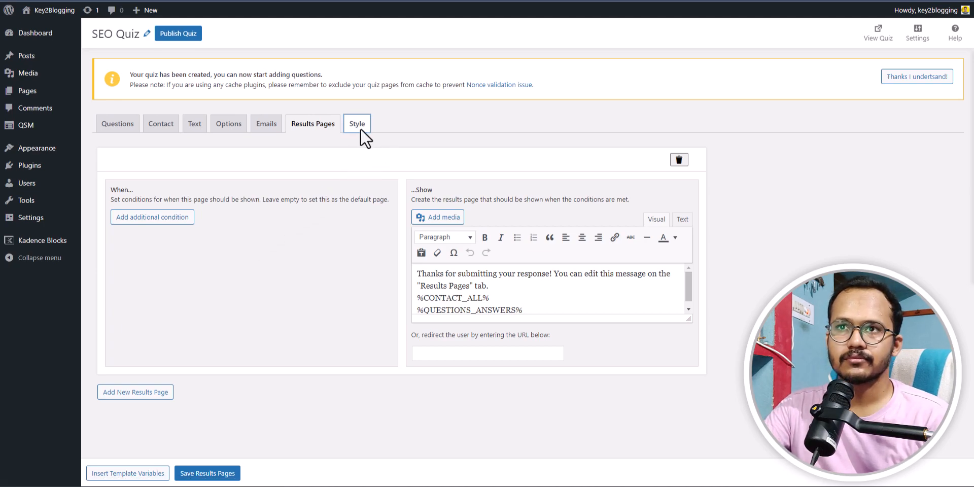
{"action": "scroll", "coordinate": [238, 288], "scroll_direction": "down", "scroll_amount": 2}
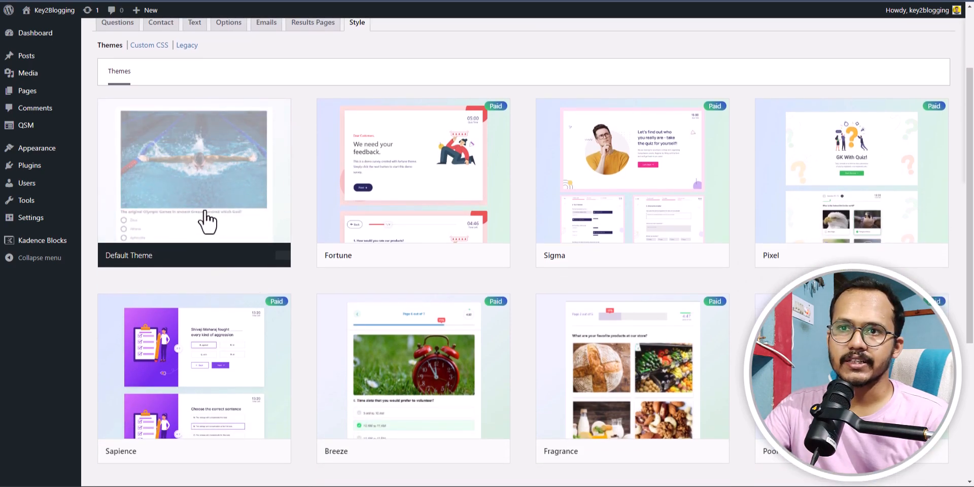
{"action": "scroll", "coordinate": [235, 209], "scroll_direction": "down", "scroll_amount": 1}
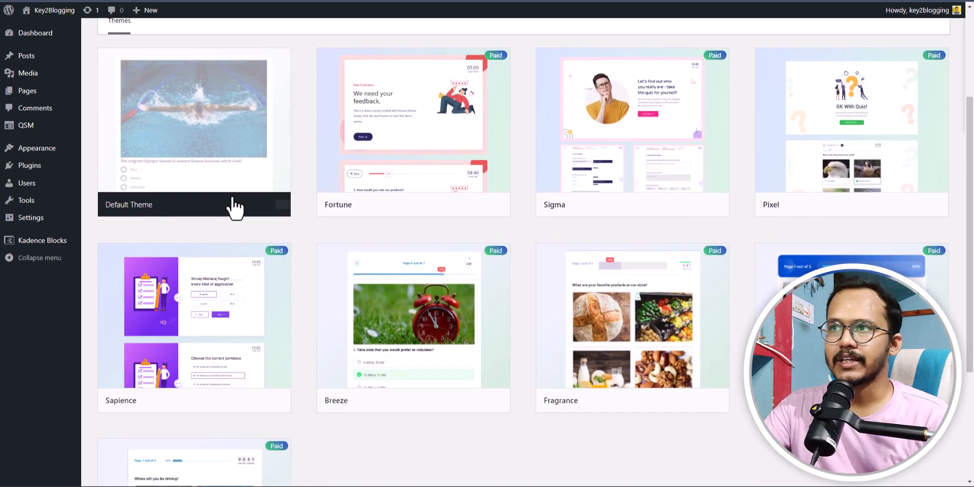
{"action": "scroll", "coordinate": [837, 132], "scroll_direction": "down", "scroll_amount": 2}
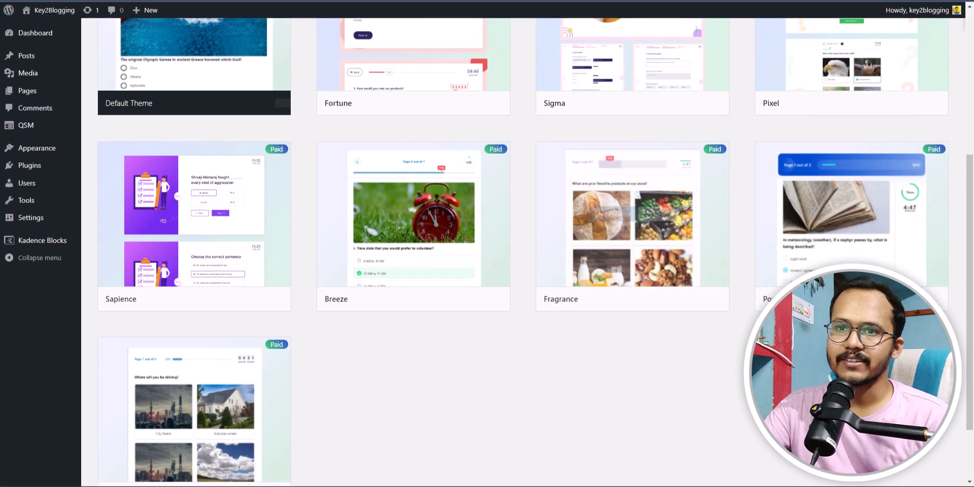
{"action": "scroll", "coordinate": [677, 386], "scroll_direction": "down", "scroll_amount": 2}
{"action": "scroll", "coordinate": [678, 328], "scroll_direction": "up", "scroll_amount": 7}
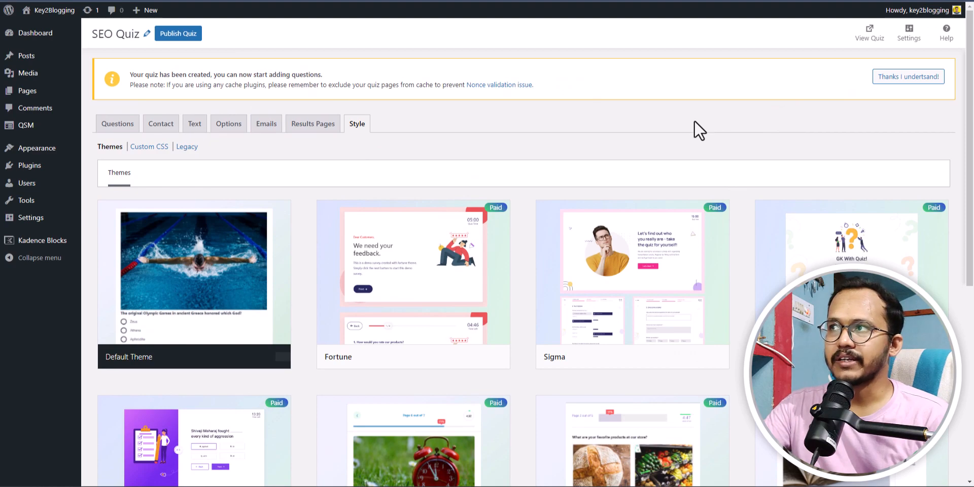
- View the live quiz, answer website speed and robots.txt file, submit it and review the results page
{"action": "left_click", "coordinate": [873, 35]}
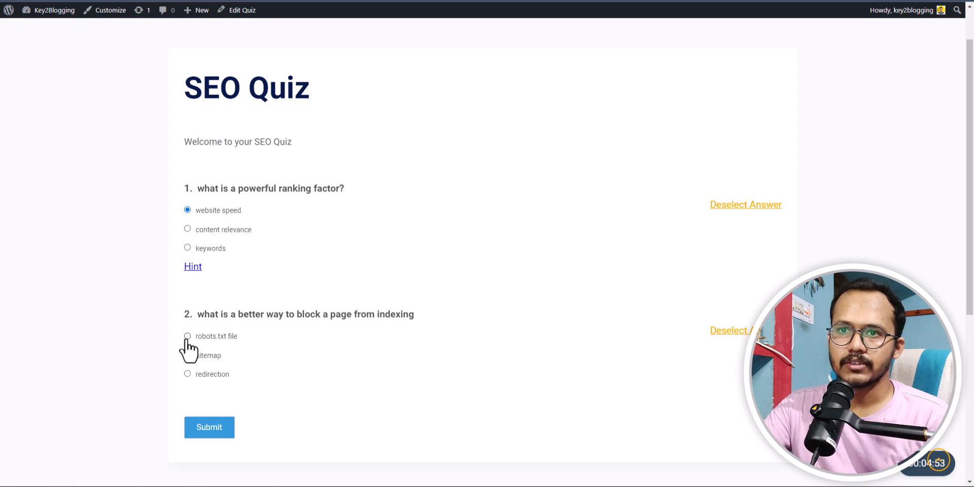
{"action": "left_click", "coordinate": [218, 431]}
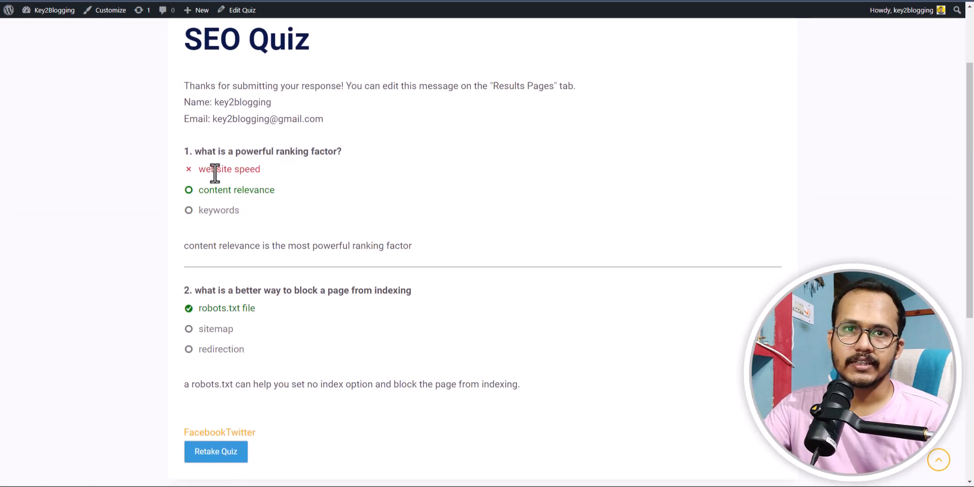
{"action": "scroll", "coordinate": [276, 199], "scroll_direction": "down", "scroll_amount": 2}
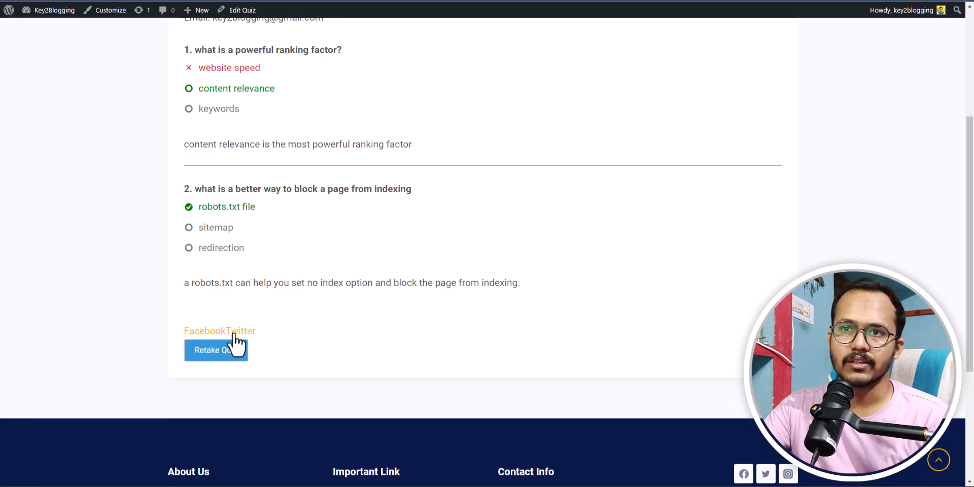
- Copy the SEO Quiz's embed shortcode from the QSM quizzes and surveys list
{"action": "scroll", "coordinate": [358, 349], "scroll_direction": "up", "scroll_amount": 4}
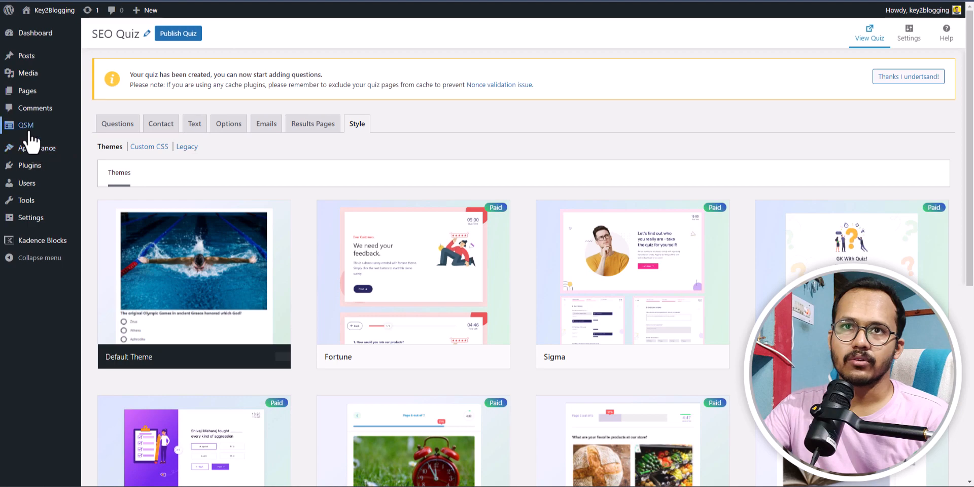
{"action": "mouse_move", "coordinate": [41, 133]}
{"action": "left_click", "coordinate": [128, 144]}
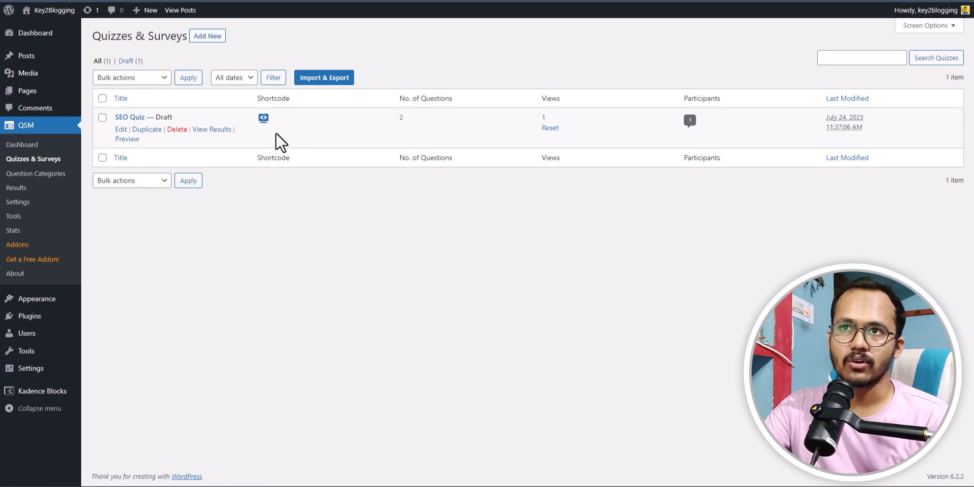
{"action": "left_click", "coordinate": [263, 118]}
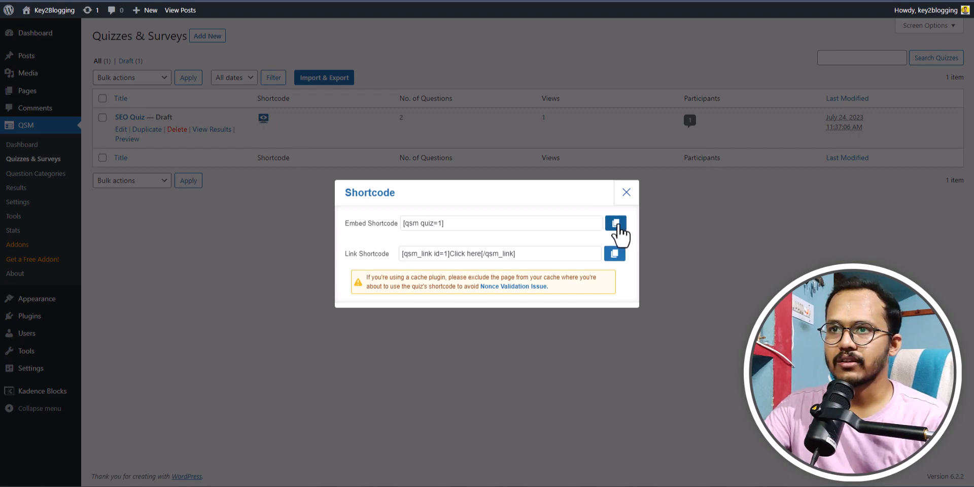
{"action": "left_click", "coordinate": [616, 223]}
{"action": "left_click", "coordinate": [627, 193]}
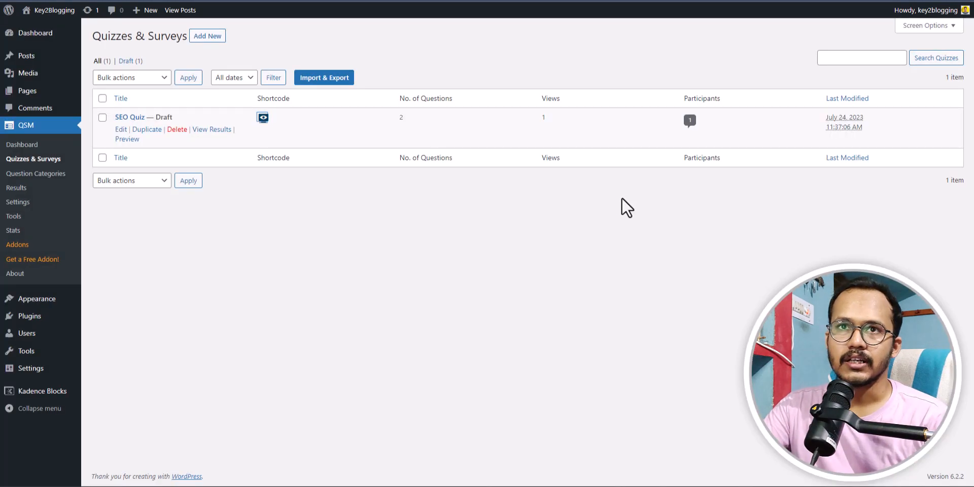
- Create a new post and add a Shortcode block containing the copied [qsm quiz=1] shortcode
{"action": "mouse_move", "coordinate": [39, 73]}
{"action": "left_click", "coordinate": [30, 57]}
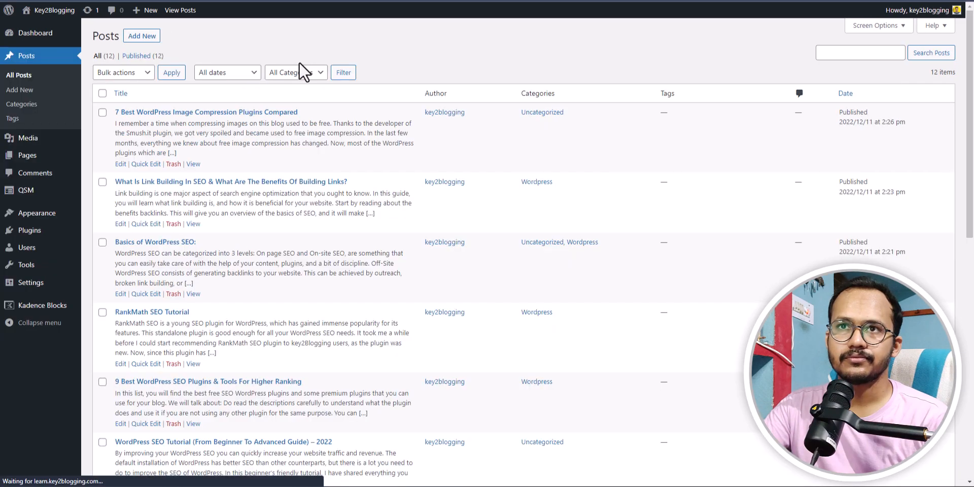
{"action": "left_click", "coordinate": [140, 39]}
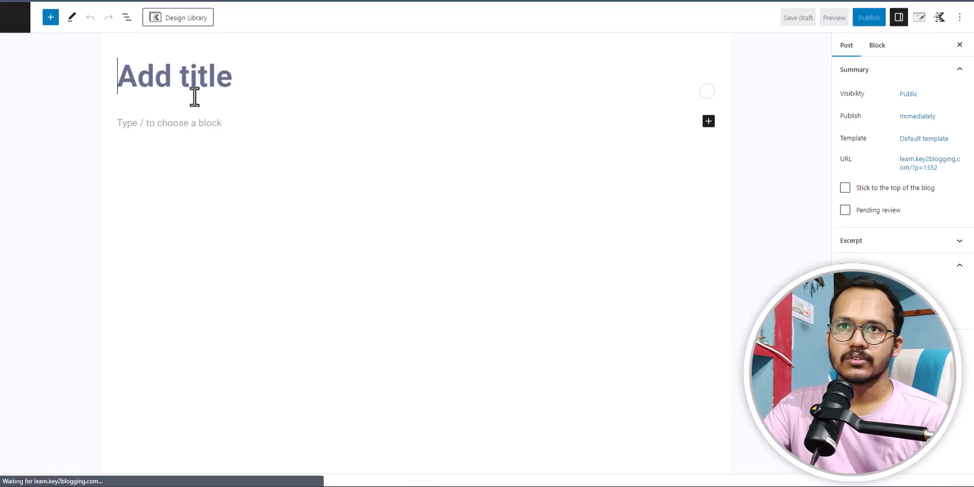
{"action": "left_click", "coordinate": [134, 119]}
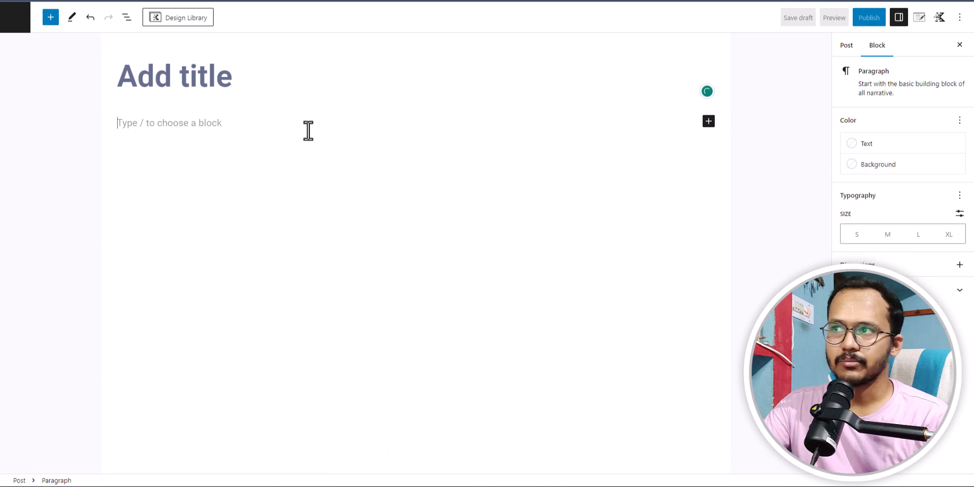
{"action": "left_click", "coordinate": [709, 122]}
{"action": "type", "text": "sh"}
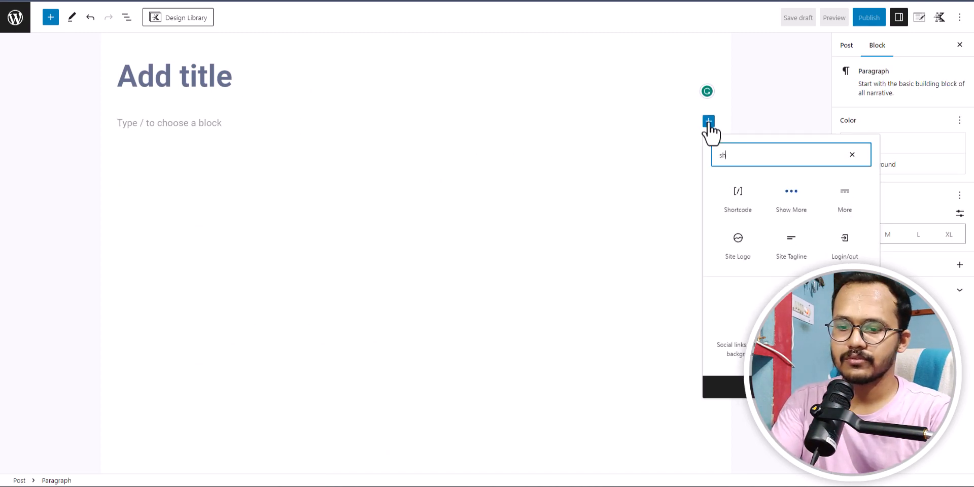
{"action": "type", "text": "ort"}
{"action": "left_click", "coordinate": [737, 195]}
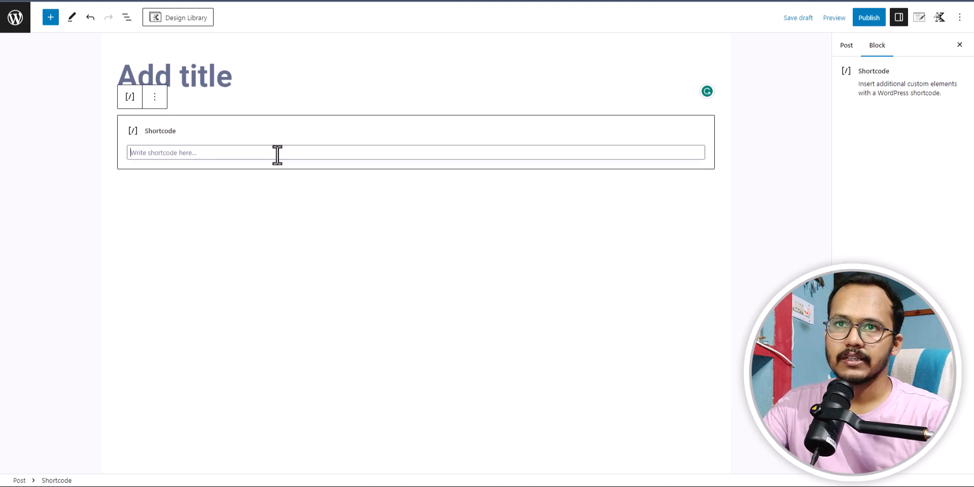
{"action": "key", "text": "ctrl+v"}
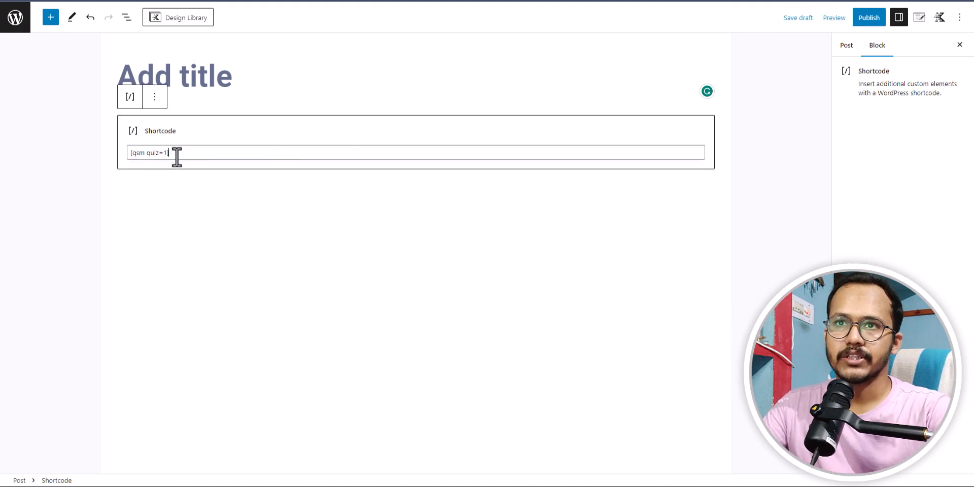
- Title the post "seo quiz", publish it and view the published post
{"action": "left_click", "coordinate": [230, 77]}
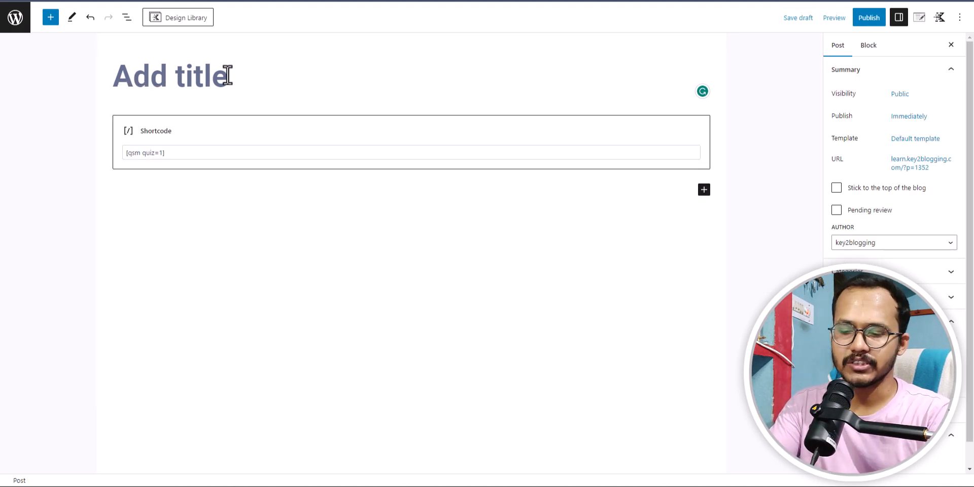
{"action": "type", "text": "seo"}
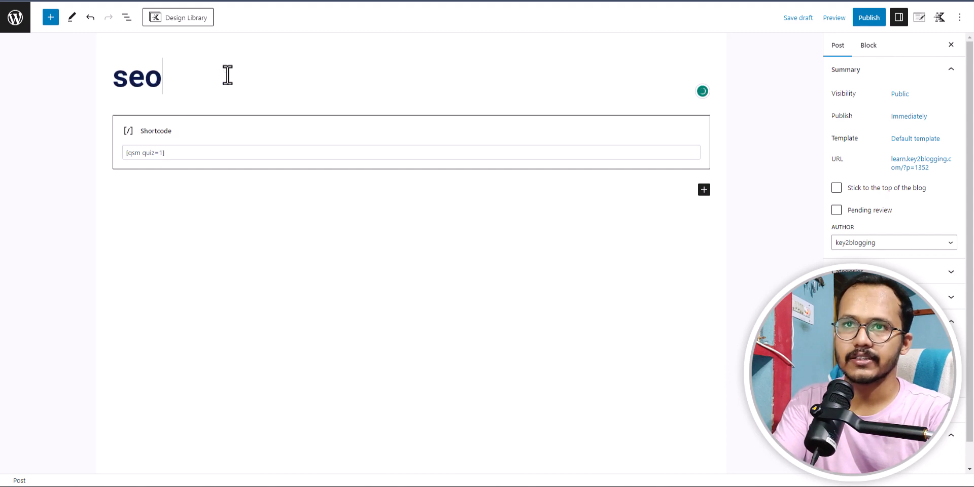
{"action": "type", "text": " quiz"}
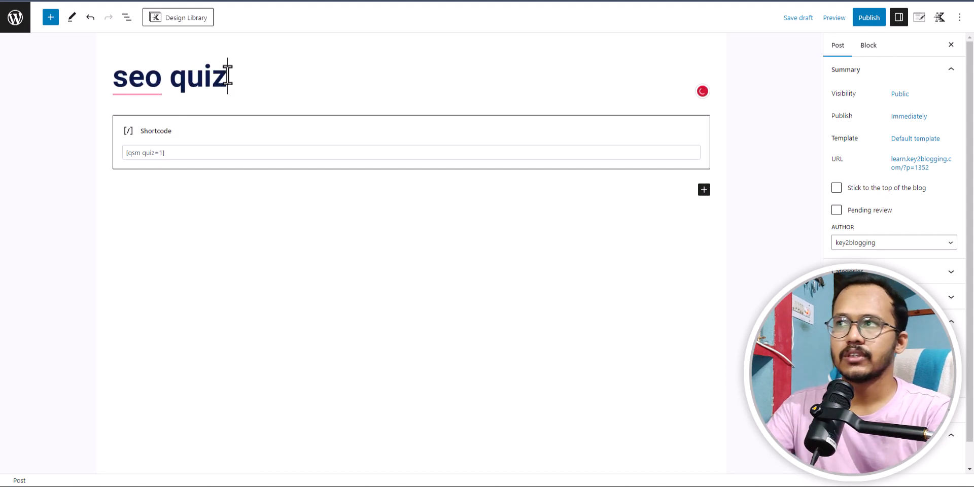
{"action": "left_click", "coordinate": [859, 19]}
{"action": "left_click", "coordinate": [851, 20]}
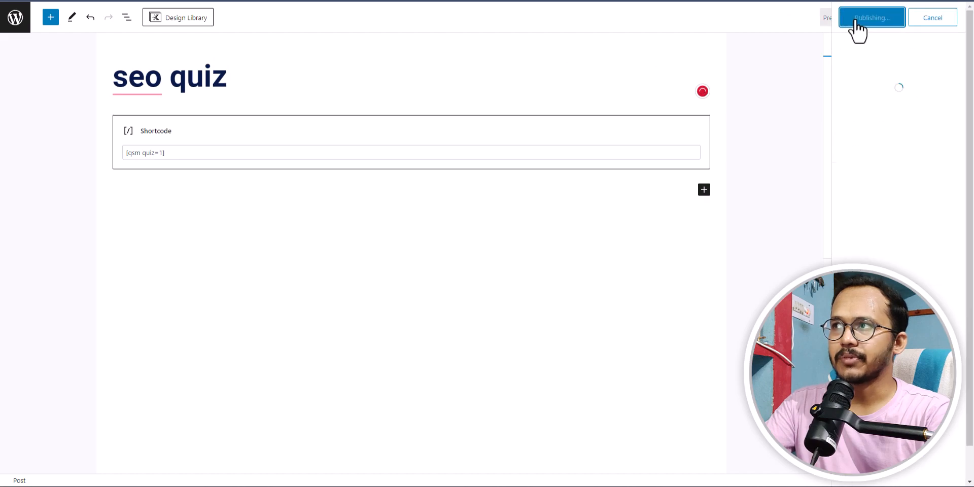
{"action": "left_click", "coordinate": [858, 129]}
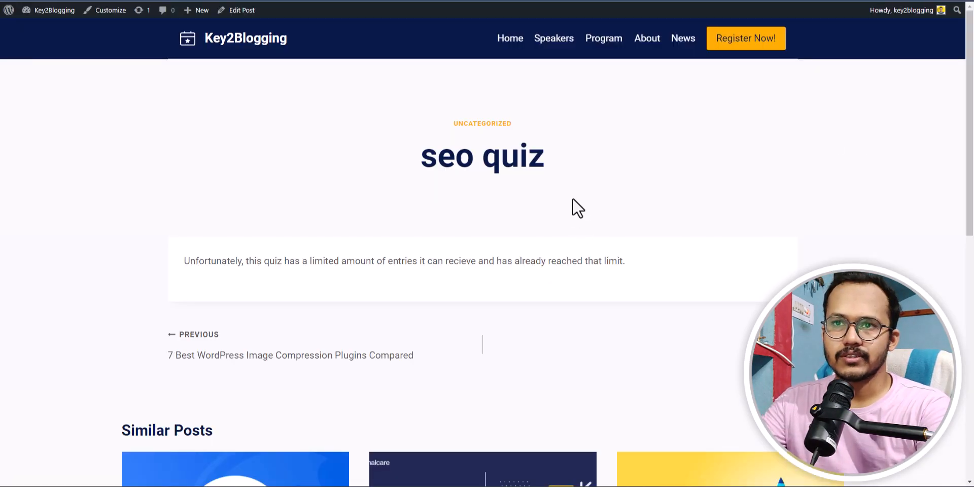
- Examine the message shown in place of the quiz on the published post, and check the page in an incognito window
{"action": "left_click_drag", "start_coordinate": [184, 261], "coordinate": [347, 262]}
{"action": "left_click_drag", "start_coordinate": [386, 284], "coordinate": [639, 289]}
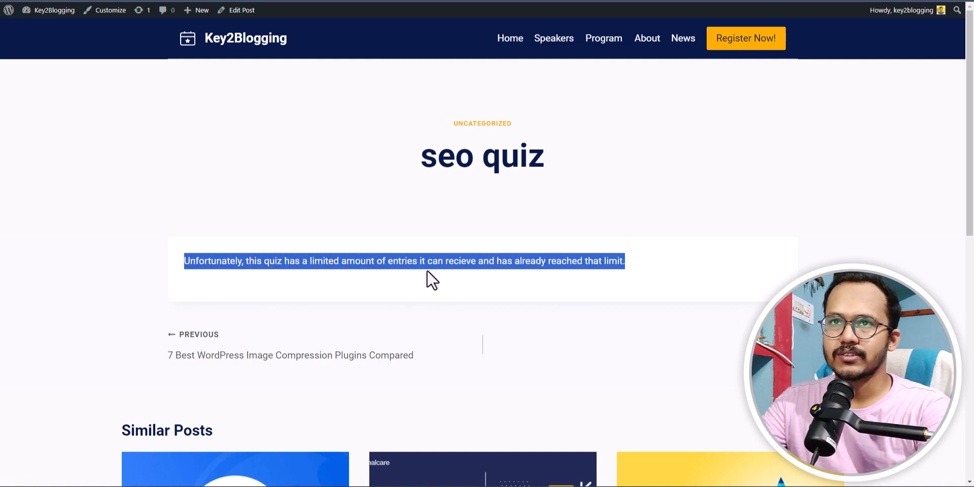
{"action": "left_click", "coordinate": [193, 1]}
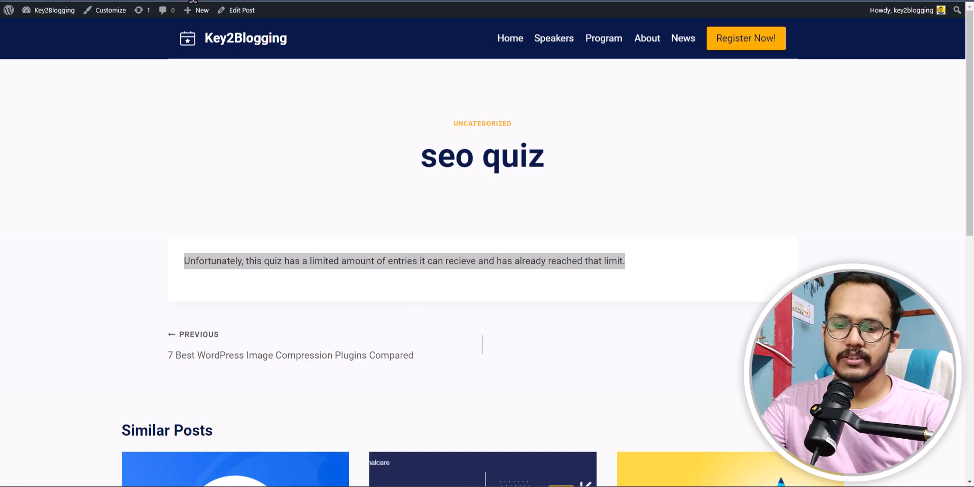
{"action": "left_click", "coordinate": [967, 2]}
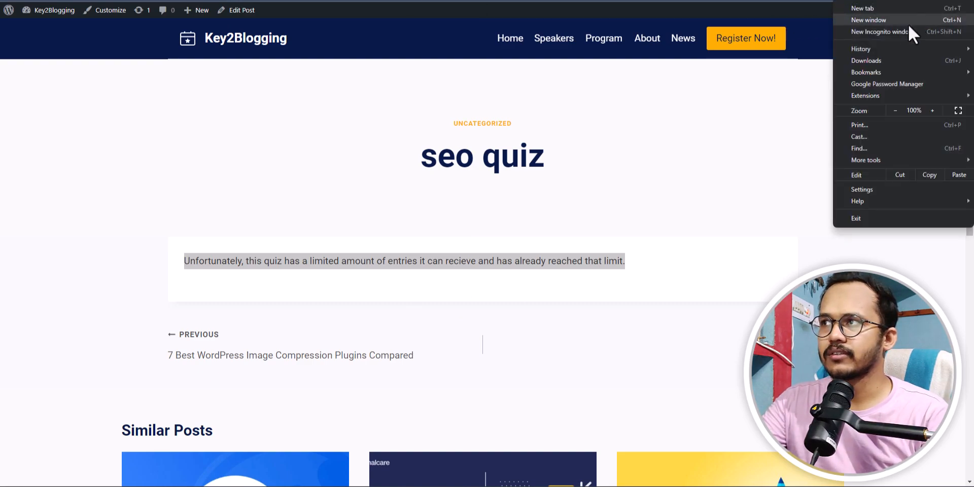
{"action": "left_click", "coordinate": [901, 33]}
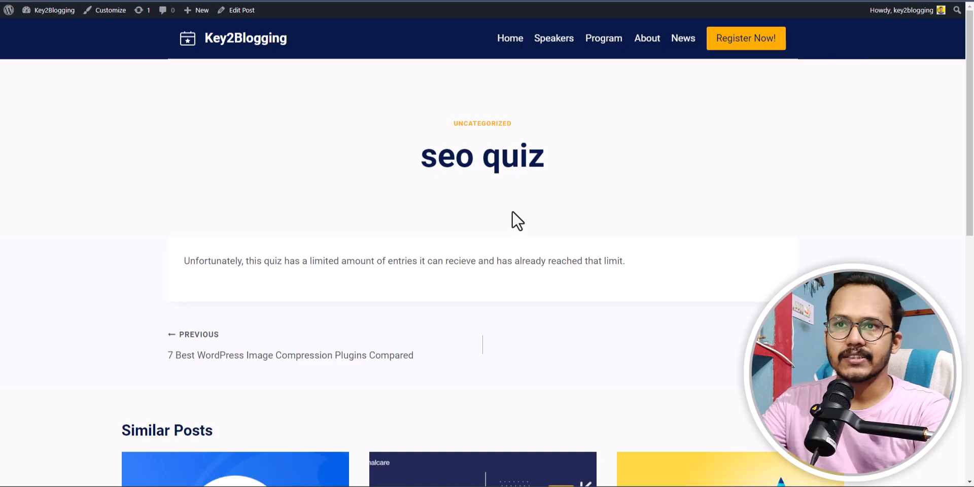
{"action": "left_click_drag", "start_coordinate": [246, 262], "coordinate": [424, 268]}
{"action": "left_click", "coordinate": [390, 268]}
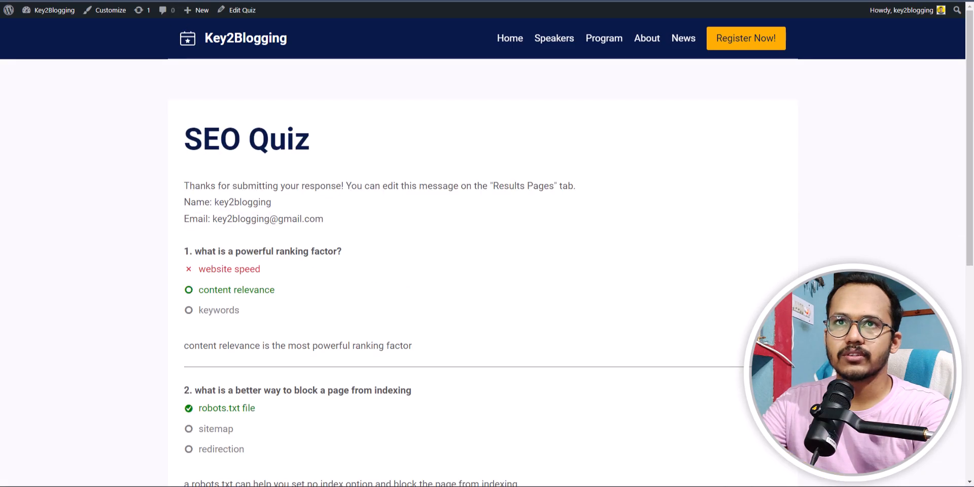
- Edit the SEO Quiz's submission options, set Limit Entries to 0 for unlimited entries and save the changes
{"action": "mouse_move", "coordinate": [31, 11]}
{"action": "left_click", "coordinate": [36, 28]}
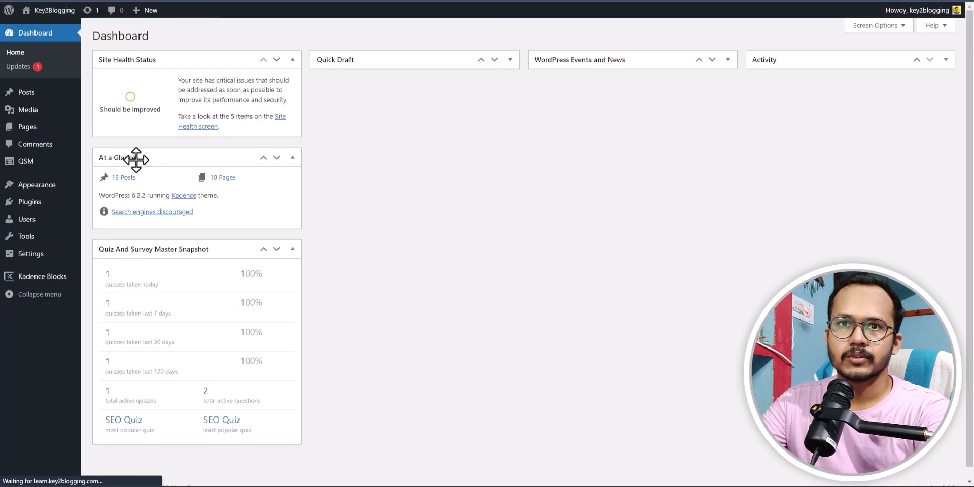
{"action": "left_click", "coordinate": [33, 162]}
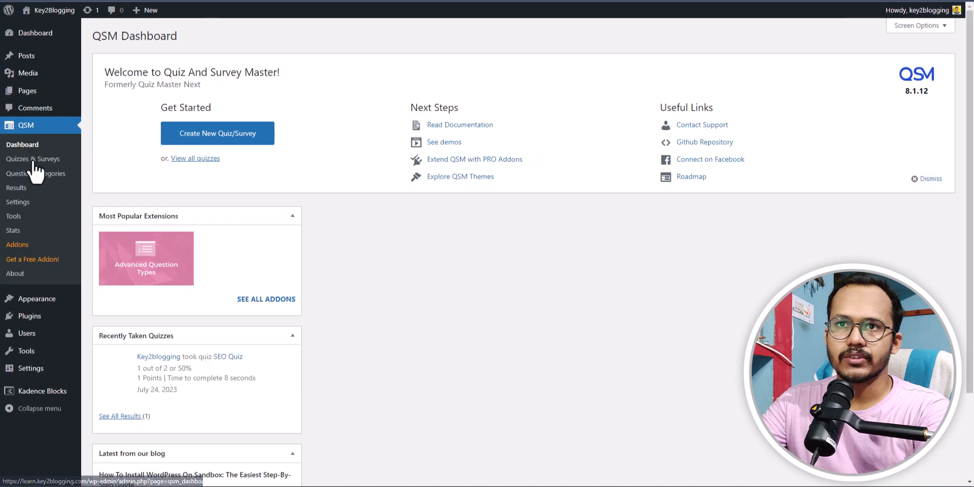
{"action": "left_click", "coordinate": [32, 160]}
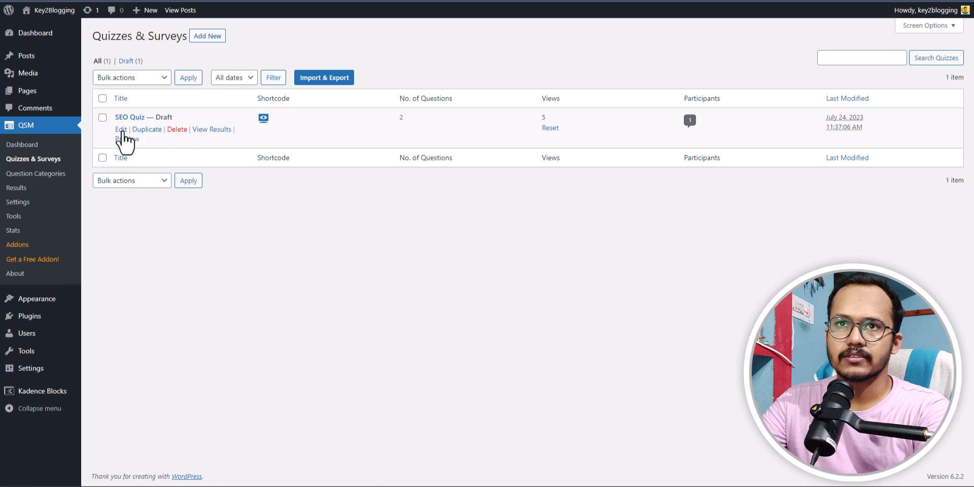
{"action": "left_click", "coordinate": [120, 130]}
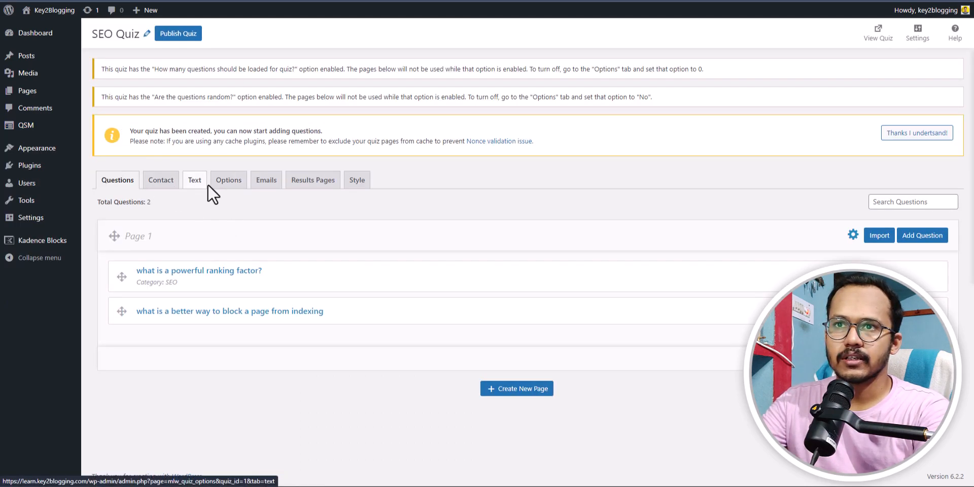
{"action": "left_click", "coordinate": [237, 187]}
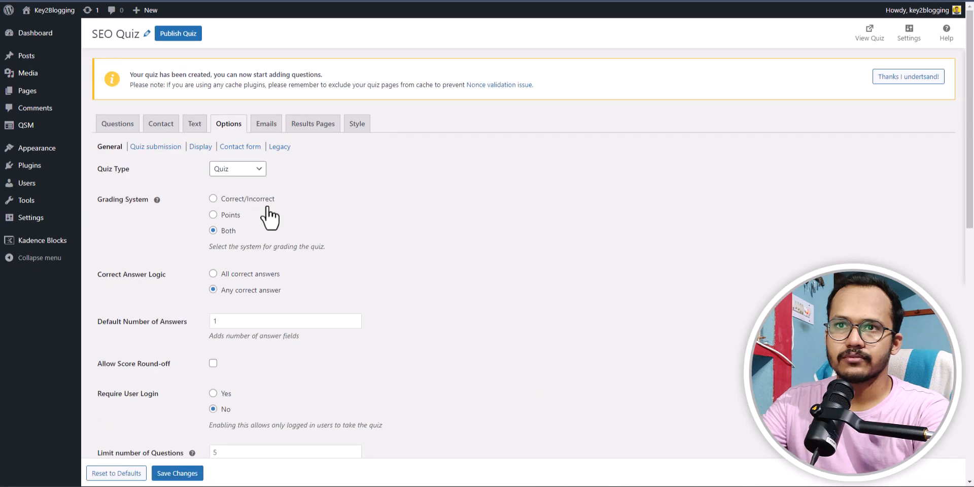
{"action": "left_click", "coordinate": [161, 149]}
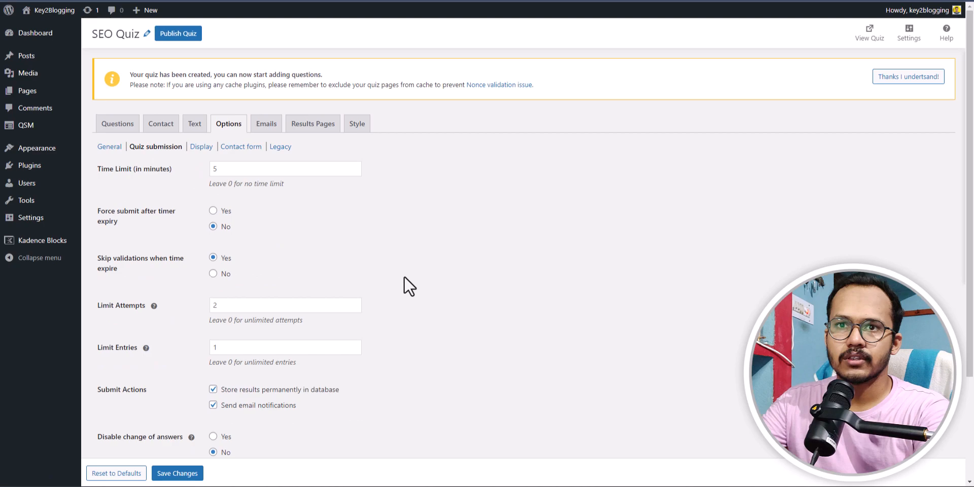
{"action": "scroll", "coordinate": [406, 276], "scroll_direction": "down", "scroll_amount": 2}
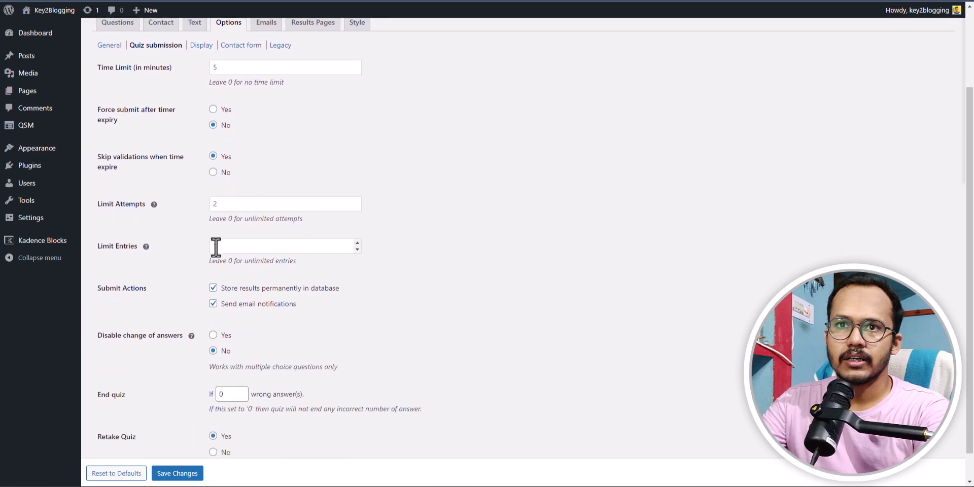
{"action": "double_click", "coordinate": [273, 247]}
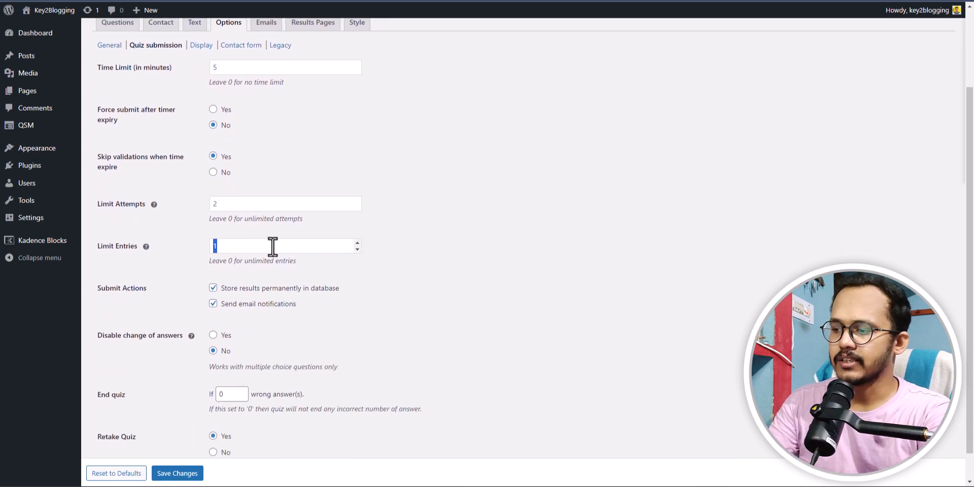
{"action": "type", "text": "0"}
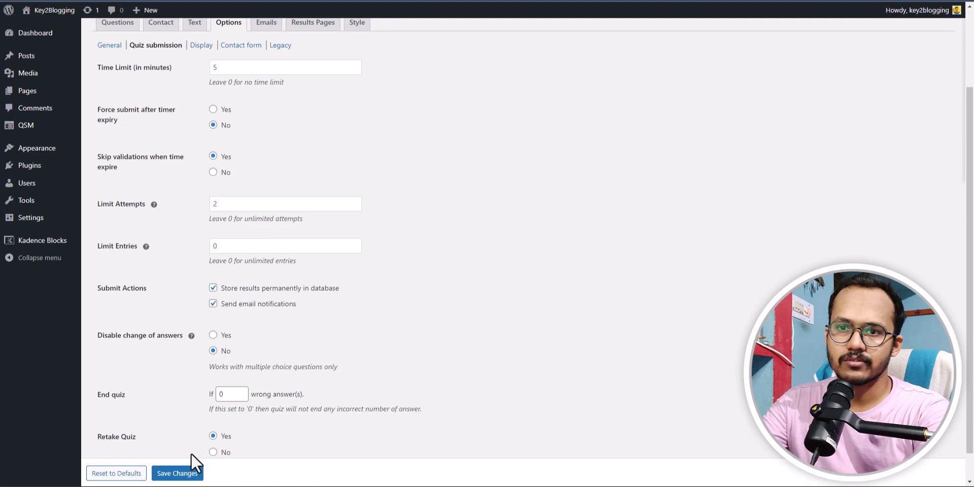
{"action": "left_click", "coordinate": [178, 473]}
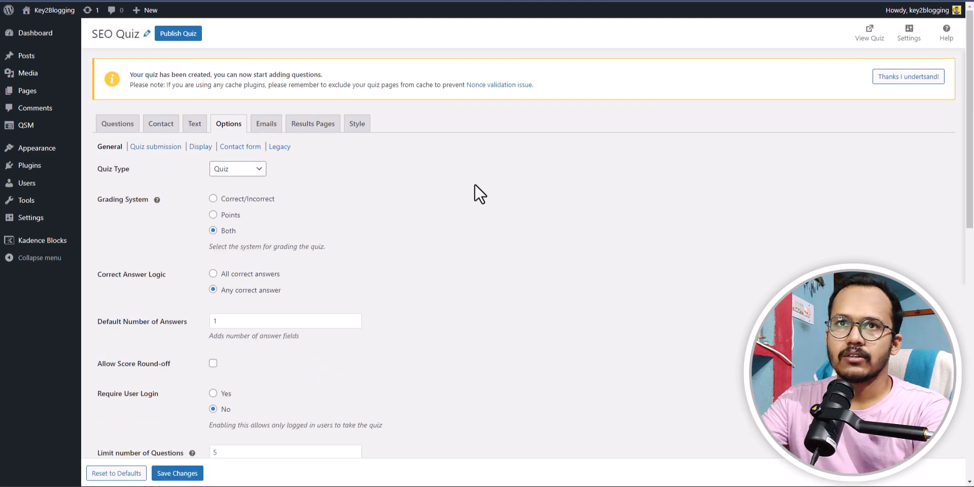
- View the published seo quiz post from the posts list
{"action": "mouse_move", "coordinate": [20, 60]}
{"action": "left_click", "coordinate": [53, 59]}
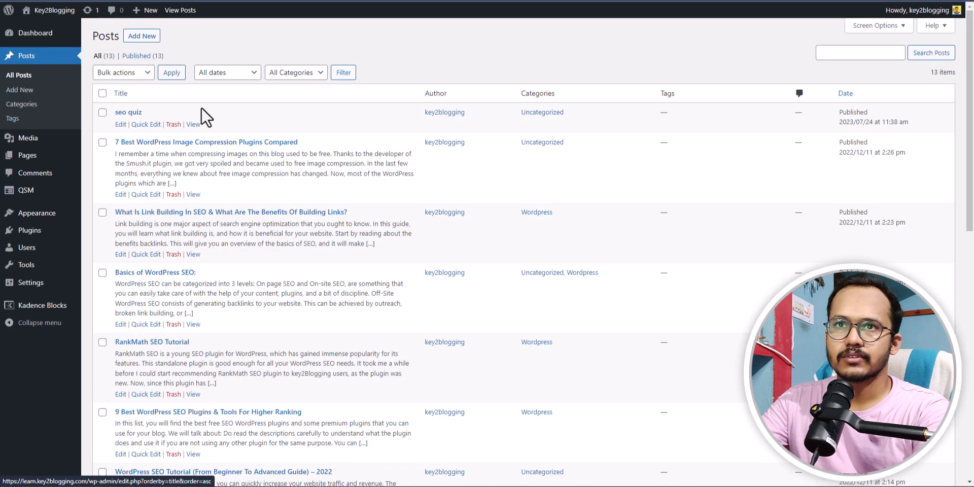
{"action": "right_click", "coordinate": [194, 125]}
{"action": "left_click", "coordinate": [227, 132]}
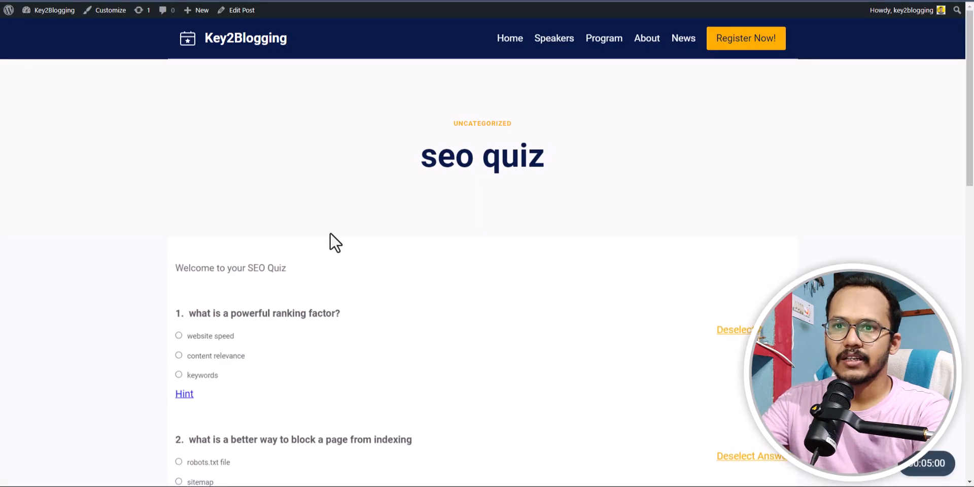
- Deselect the first question's answer, choose content relevance and redirection as the answers, and submit the embedded quiz
{"action": "scroll", "coordinate": [330, 234], "scroll_direction": "down", "scroll_amount": 3}
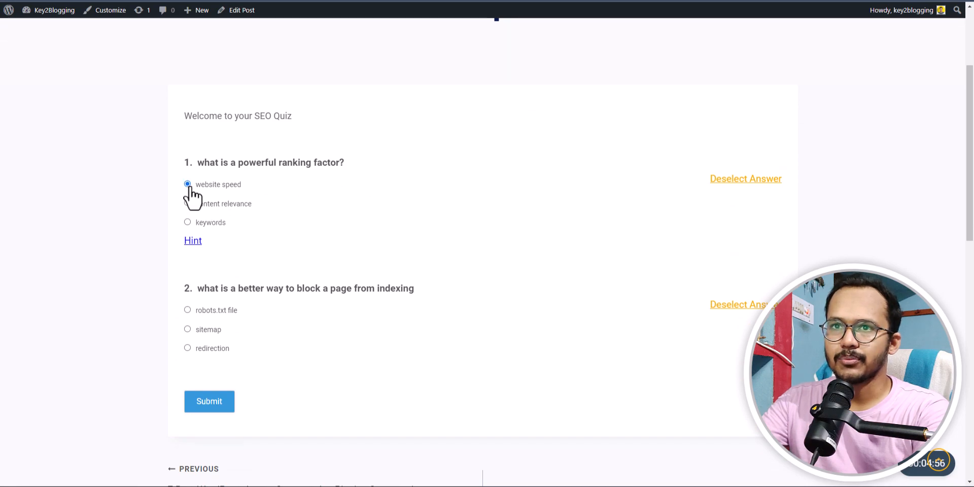
{"action": "left_click", "coordinate": [741, 181]}
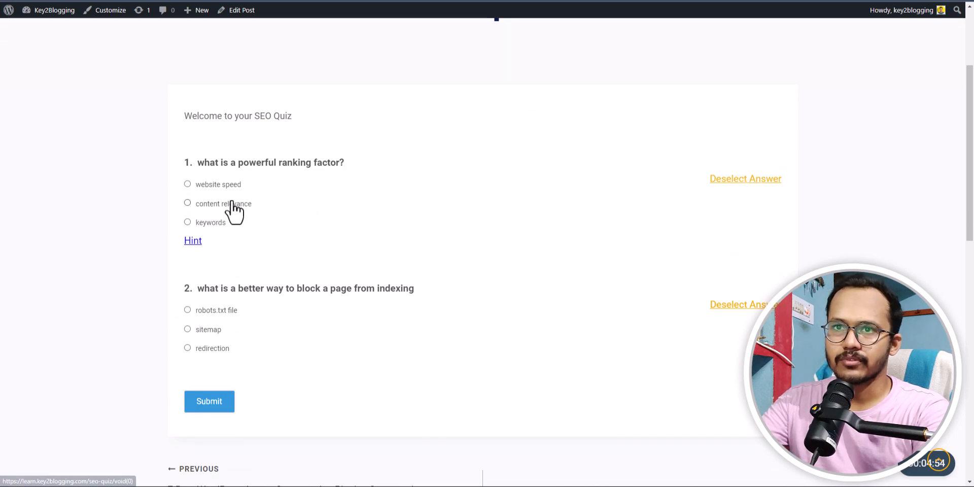
{"action": "left_click", "coordinate": [189, 204]}
{"action": "left_click", "coordinate": [188, 349]}
{"action": "left_click", "coordinate": [213, 404]}
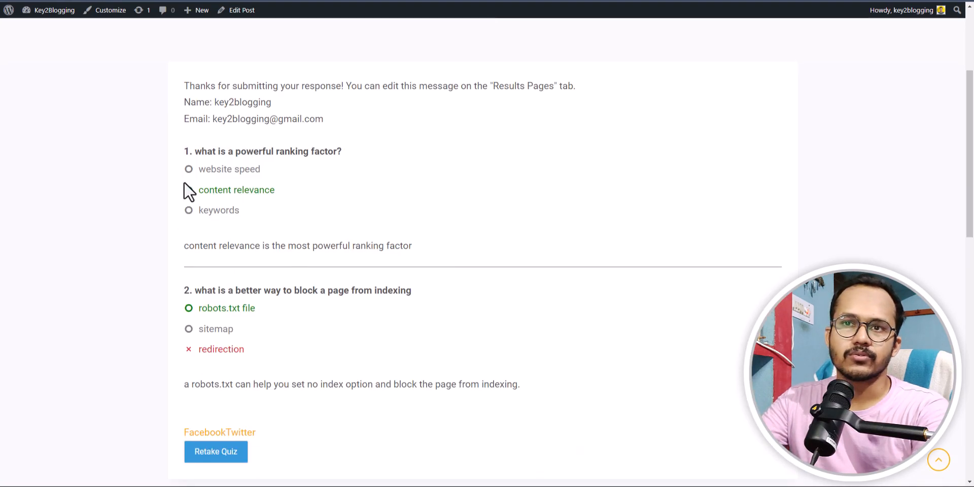
- Review the submitted quiz's results page and try its Twitter share link, closing the share window
{"action": "scroll", "coordinate": [355, 322], "scroll_direction": "down", "scroll_amount": 3}
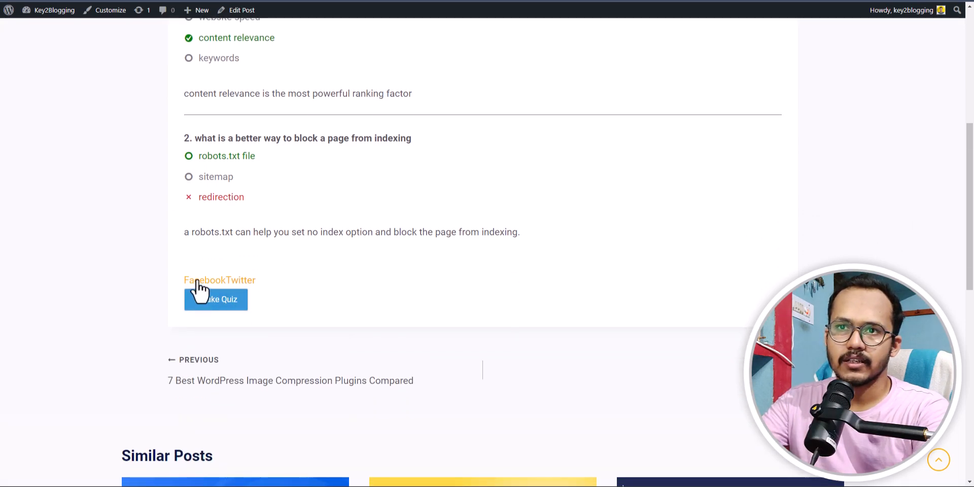
{"action": "left_click", "coordinate": [244, 284]}
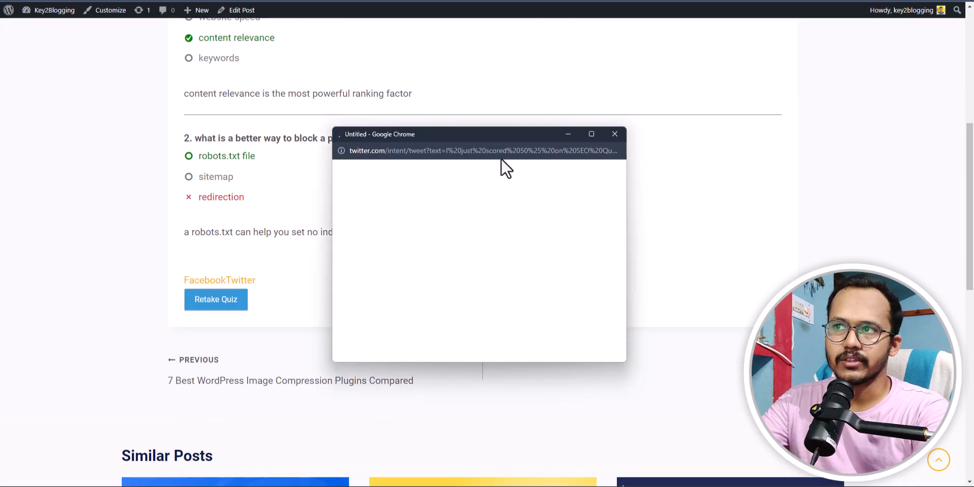
{"action": "left_click", "coordinate": [615, 135]}
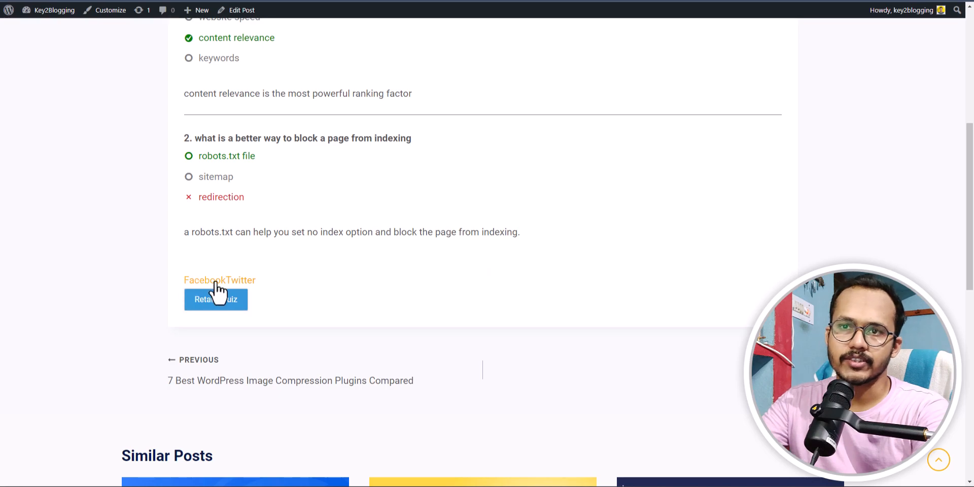
{"action": "scroll", "coordinate": [516, 272], "scroll_direction": "up", "scroll_amount": 6}
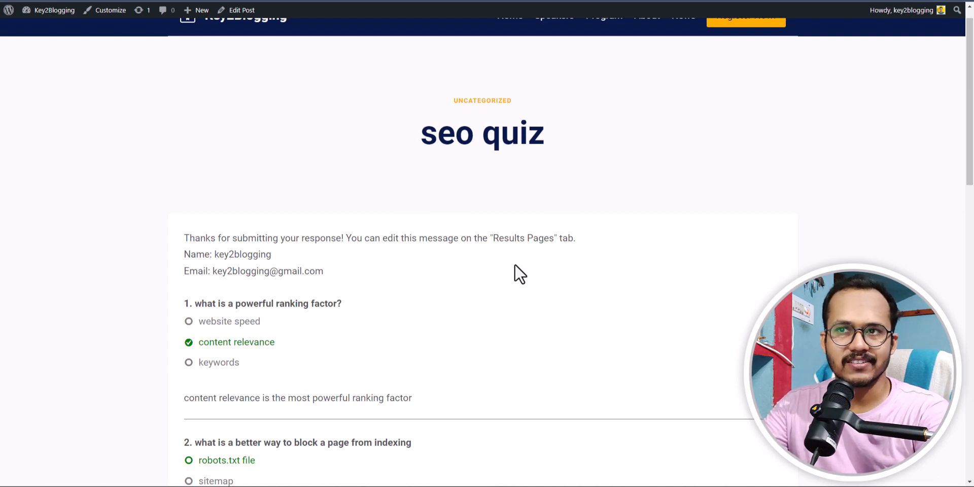
{"action": "scroll", "coordinate": [425, 197], "scroll_direction": "up", "scroll_amount": 1}
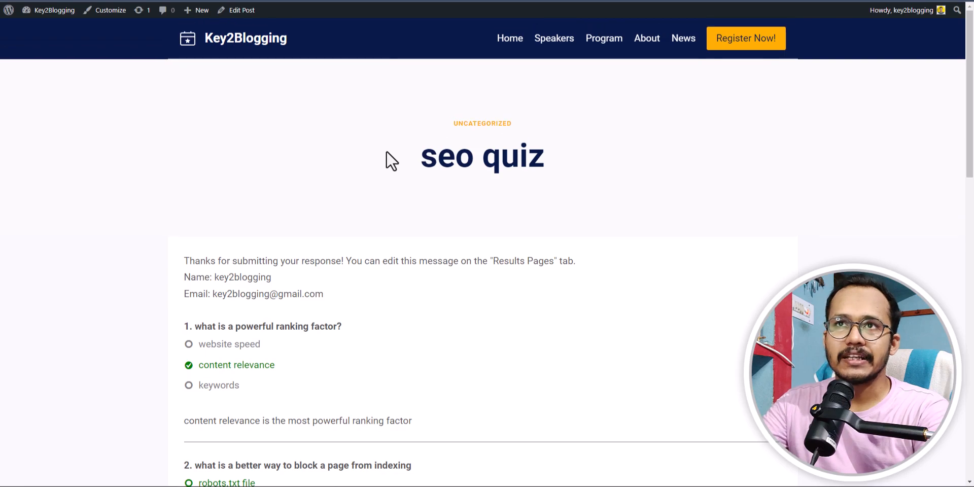
- Go from the published post to the site's admin dashboard and open the page for adding new plugins
{"action": "key", "text": "ctrl+shift+Tab"}
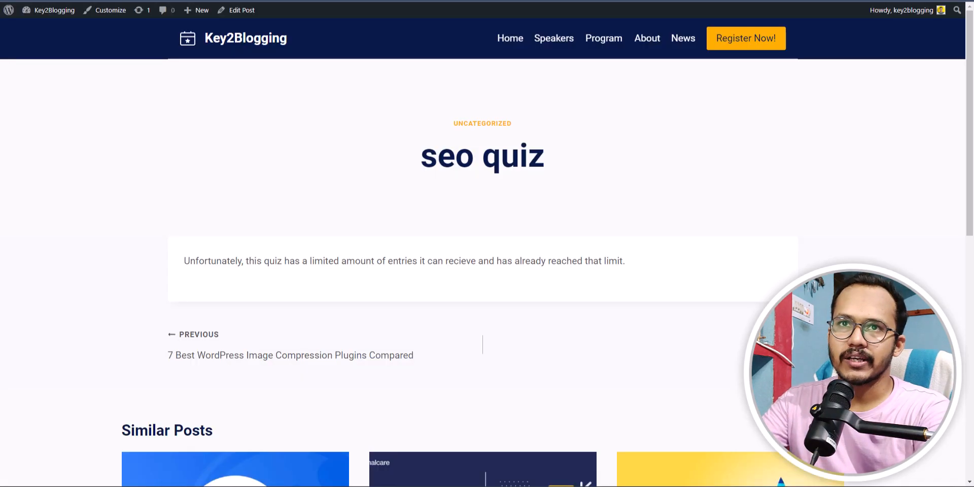
{"action": "left_click", "coordinate": [41, 21]}
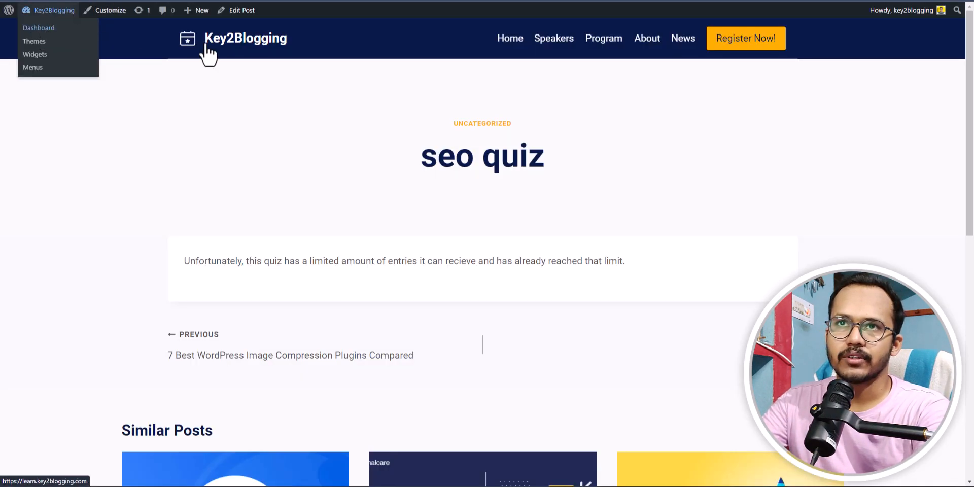
{"action": "left_click", "coordinate": [40, 203]}
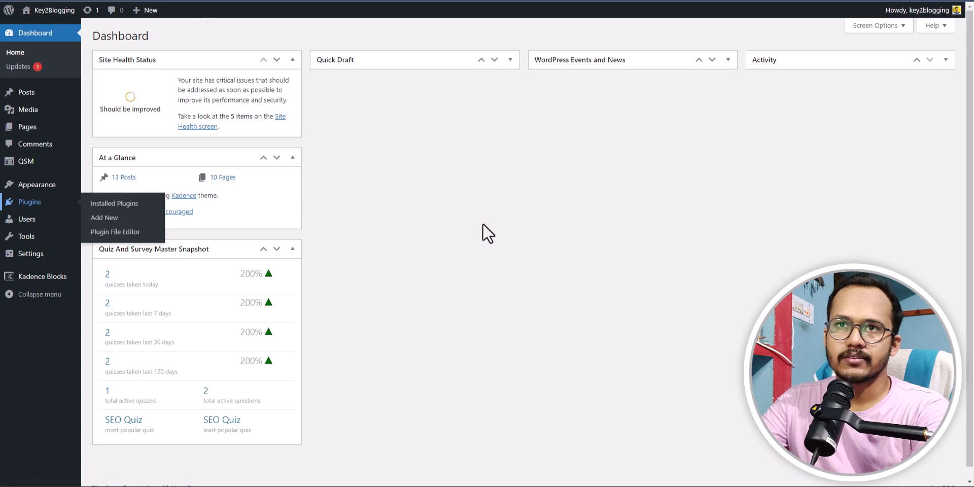
{"action": "left_click", "coordinate": [189, 235]}
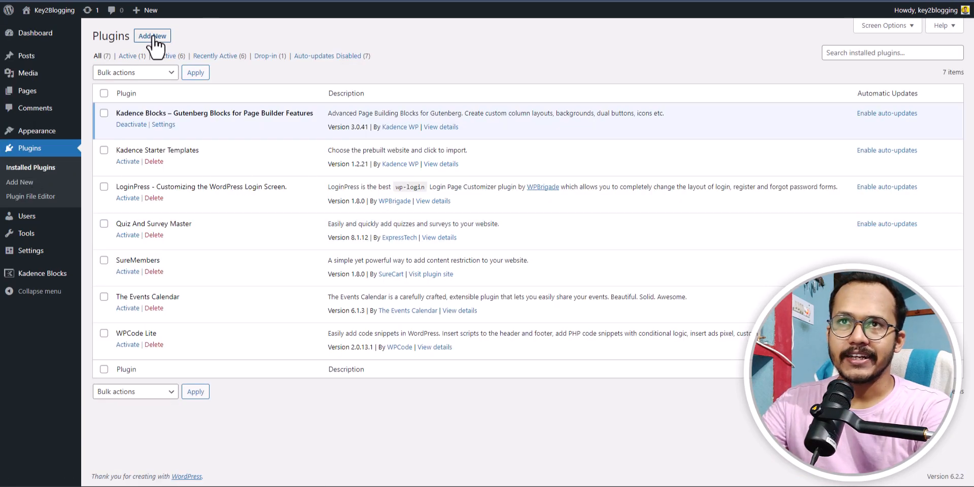
{"action": "left_click", "coordinate": [154, 38]}
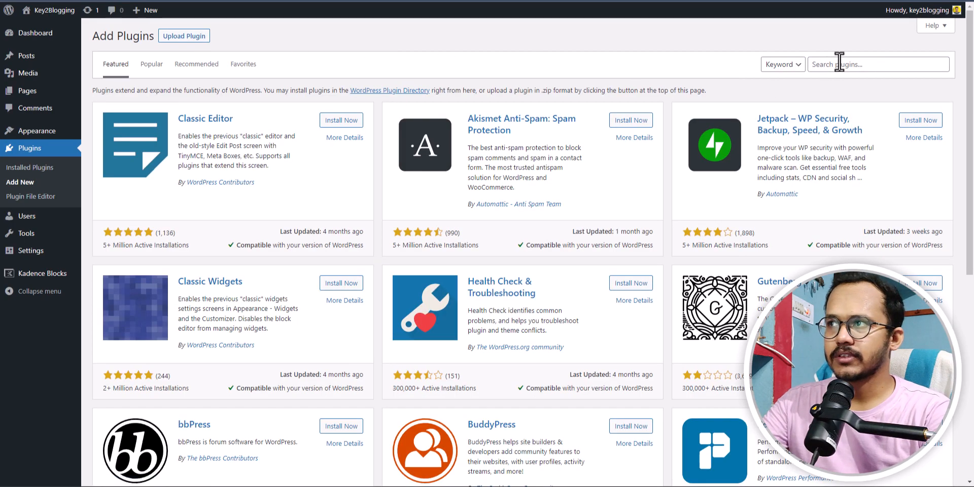
- Search the plugin directory for forminator, then install and activate the Forminator plugin
{"action": "left_click", "coordinate": [840, 61]}
{"action": "type", "text": "forminator"}
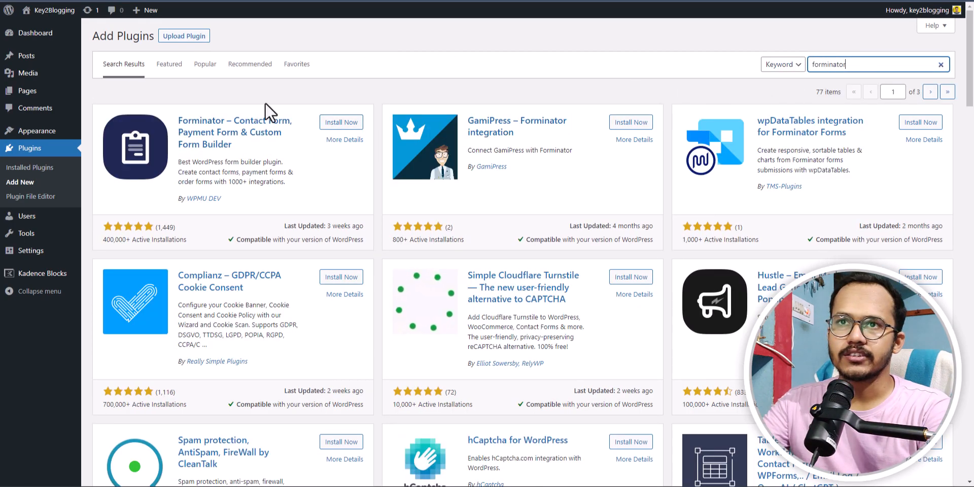
{"action": "left_click", "coordinate": [333, 123]}
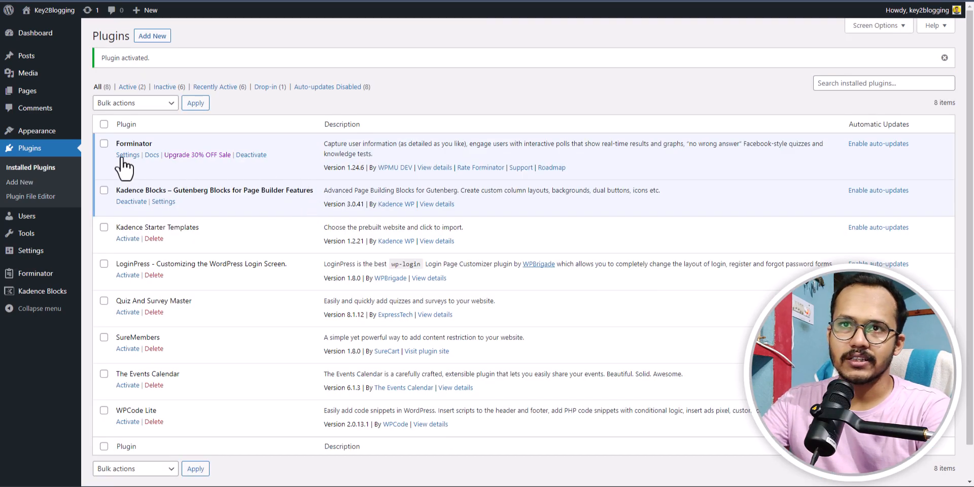
- Start a new Forminator quiz named seo quiz with the Knowledge Quiz type
{"action": "left_click", "coordinate": [122, 155]}
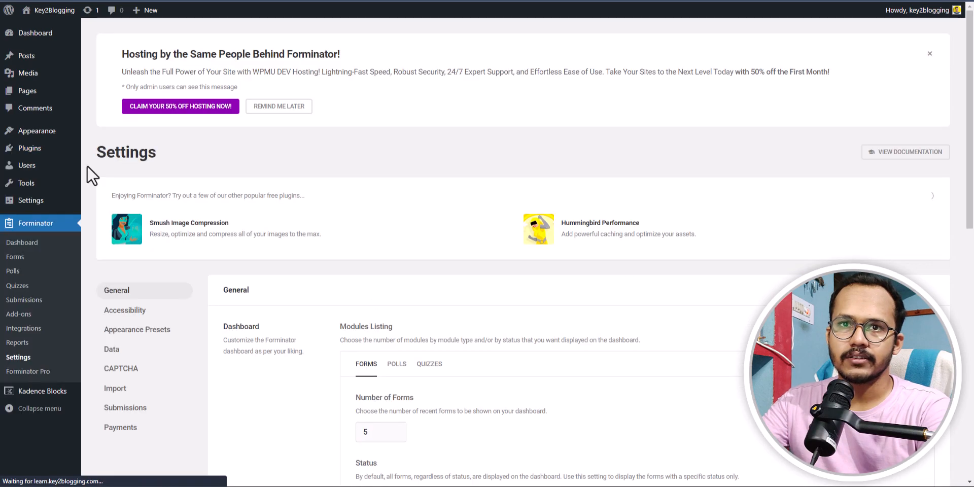
{"action": "left_click", "coordinate": [19, 287]}
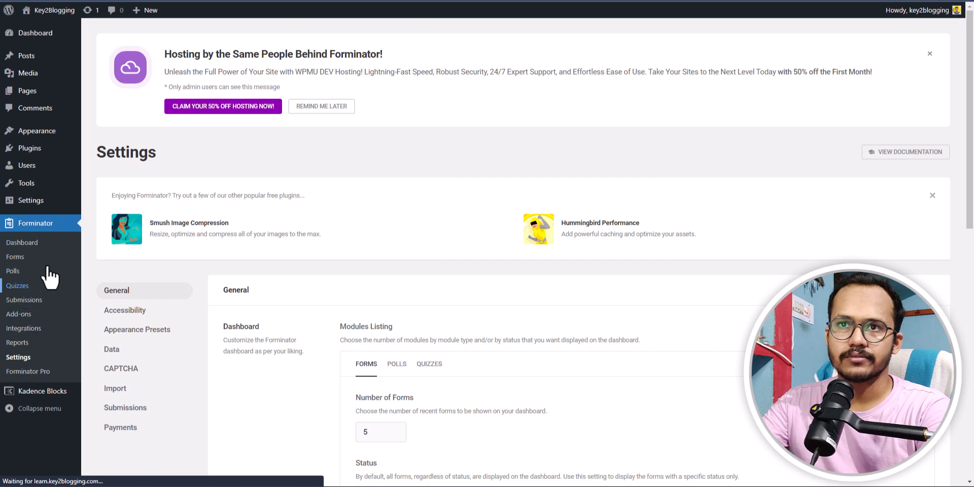
{"action": "left_click", "coordinate": [487, 427]}
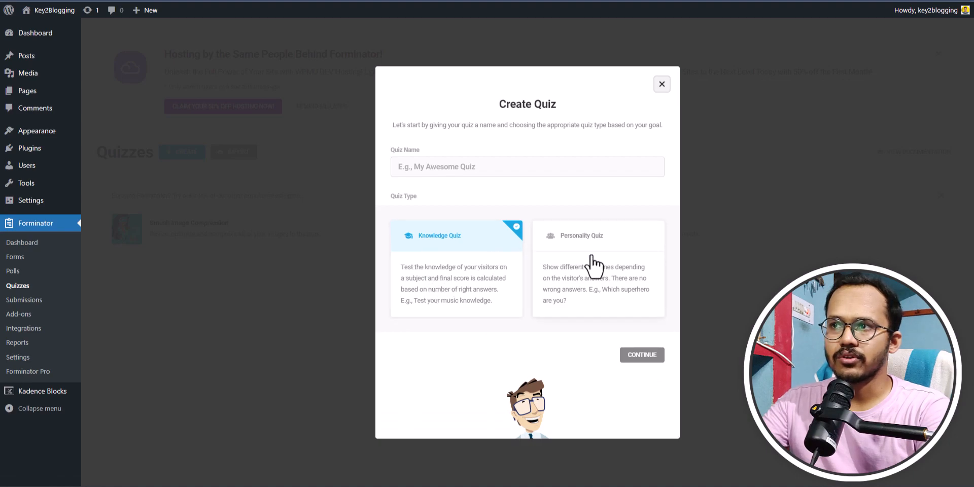
{"action": "left_click", "coordinate": [483, 165]}
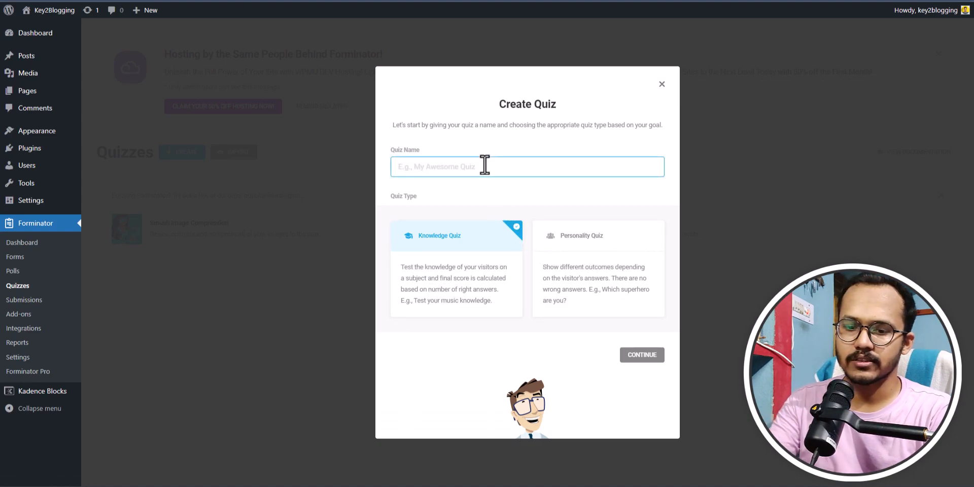
{"action": "type", "text": "seo quiz"}
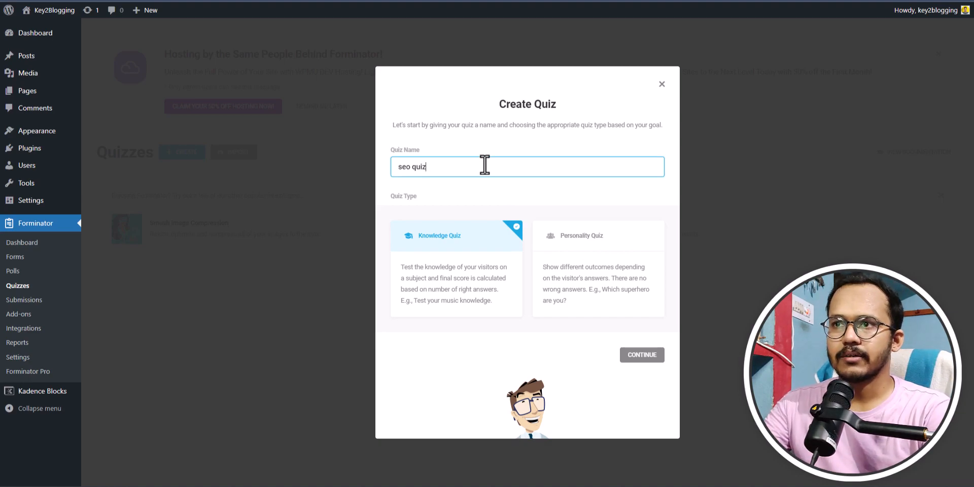
{"action": "left_click", "coordinate": [640, 355]}
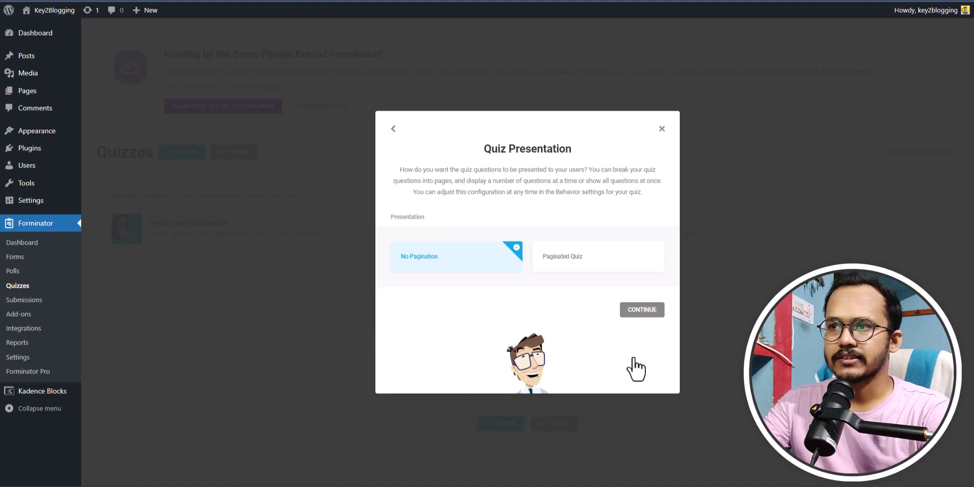
- Choose the Paginated Quiz presentation, enable lead collection and create the quiz
{"action": "left_click", "coordinate": [596, 259]}
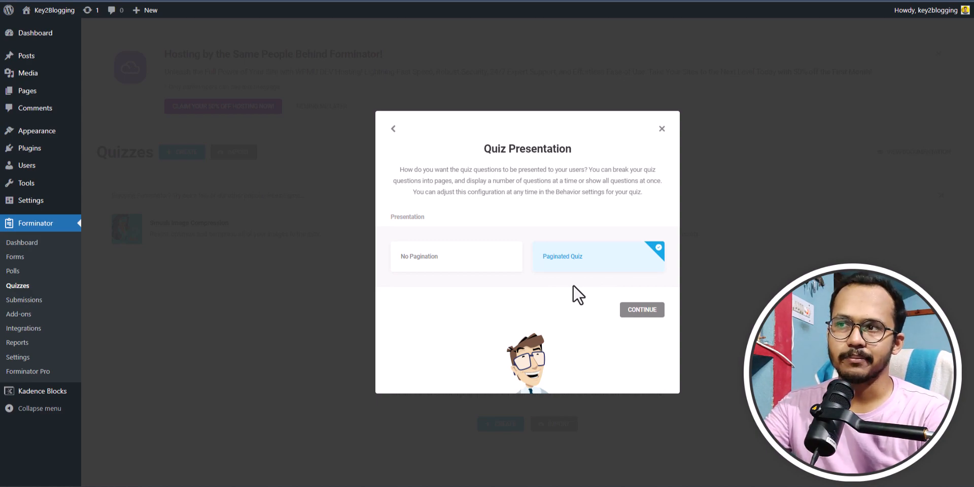
{"action": "left_click", "coordinate": [652, 312]}
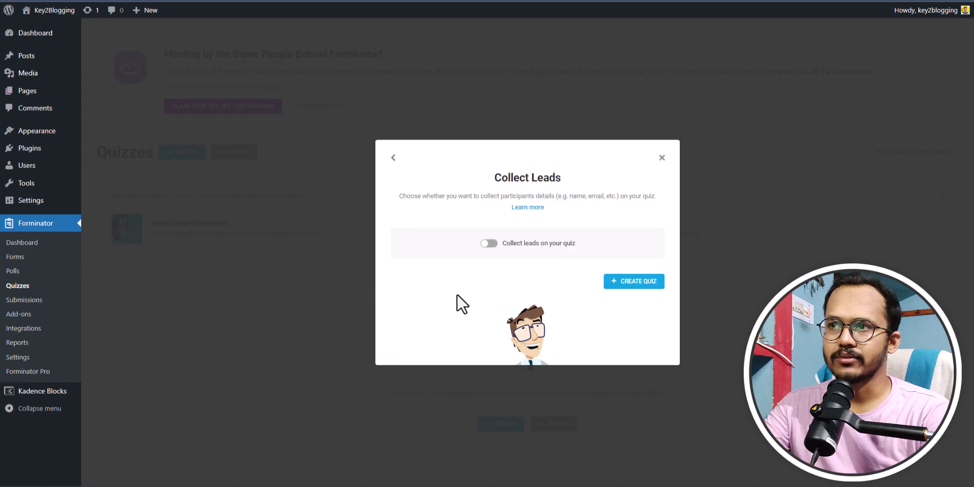
{"action": "left_click", "coordinate": [489, 243]}
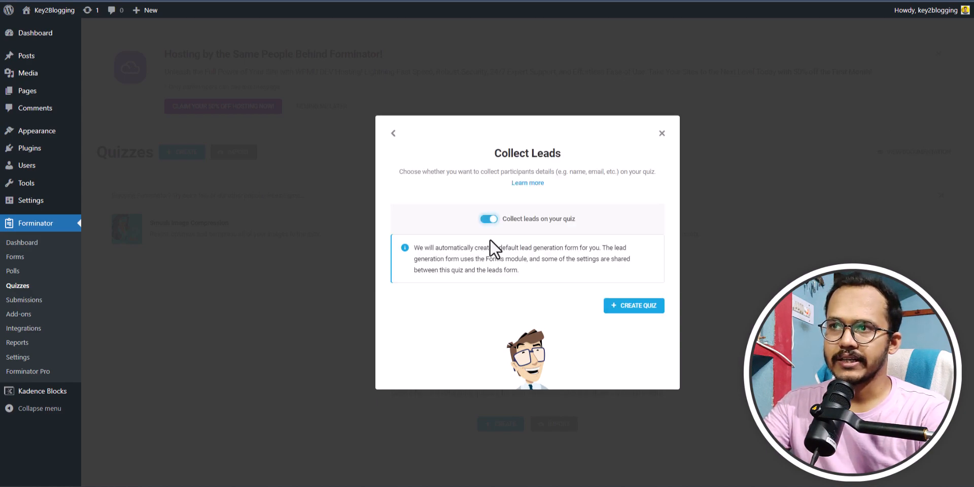
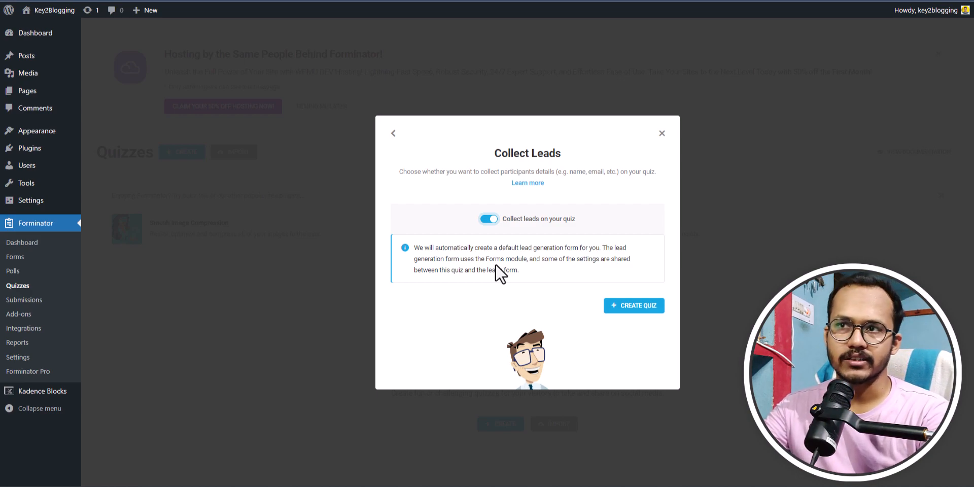
{"action": "left_click", "coordinate": [627, 307]}
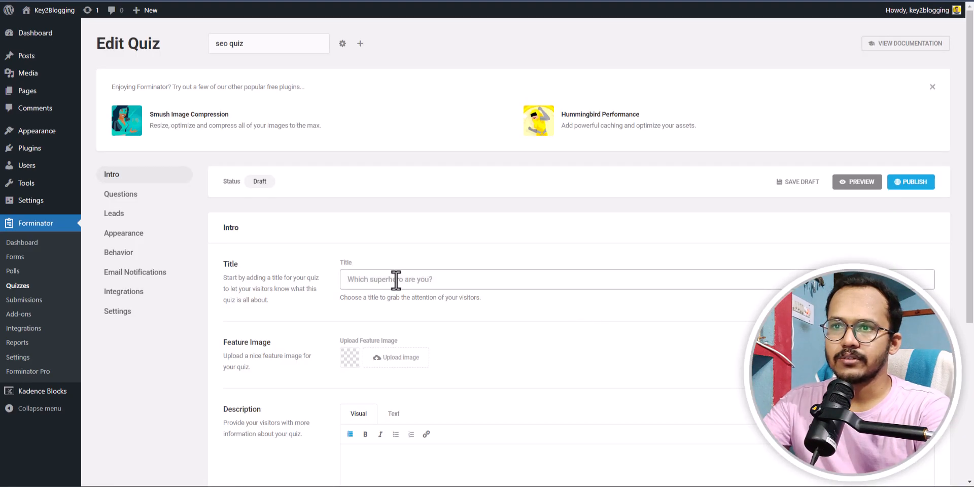
- Set the quiz intro title to "SEO Quiz" and the description to "Hello, welcome to the seo quiz in key2blogging"
{"action": "left_click", "coordinate": [395, 280]}
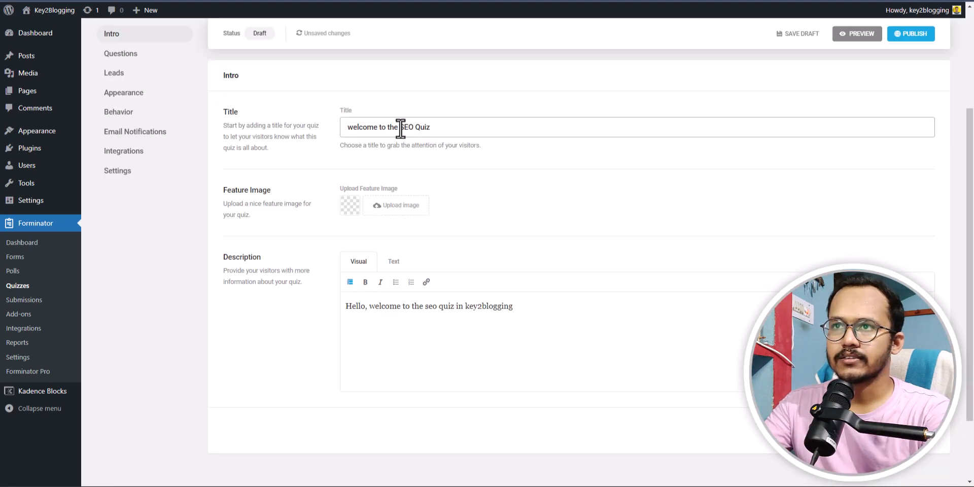
{"action": "left_click_drag", "start_coordinate": [400, 129], "coordinate": [311, 135]}
{"action": "key", "text": "BackSpace"}
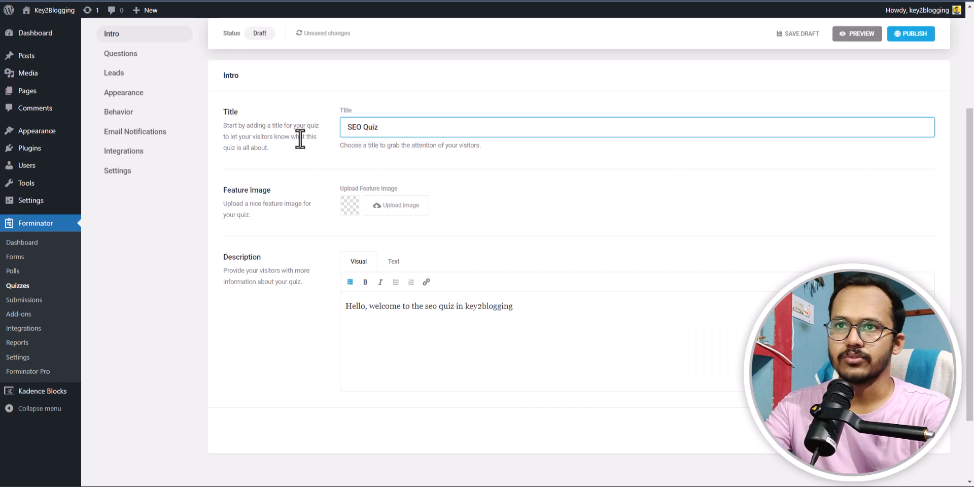
{"action": "scroll", "coordinate": [323, 136], "scroll_direction": "up", "scroll_amount": 1}
{"action": "left_click", "coordinate": [377, 130]}
{"action": "scroll", "coordinate": [392, 236], "scroll_direction": "up", "scroll_amount": 2}
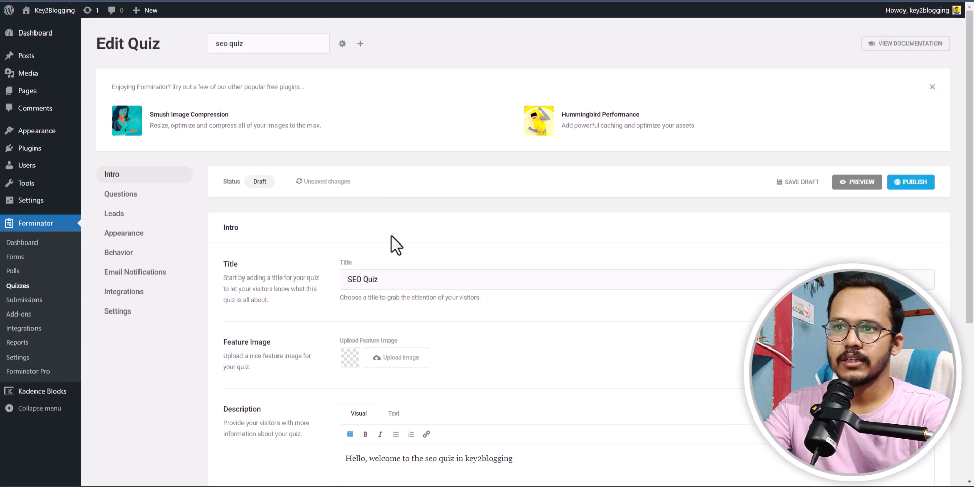
- Set the office interior photo from the media library as the quiz's feature image
{"action": "left_click", "coordinate": [380, 356]}
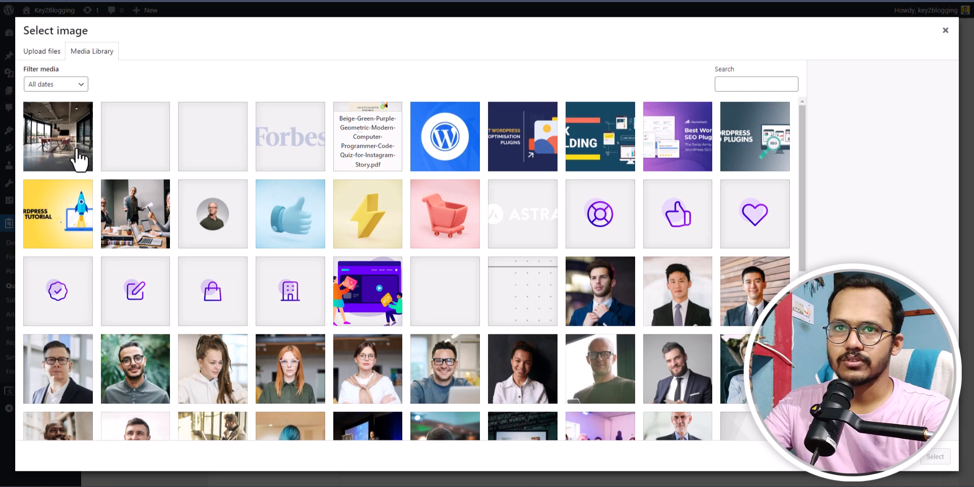
{"action": "left_click", "coordinate": [76, 160]}
{"action": "left_click", "coordinate": [935, 456]}
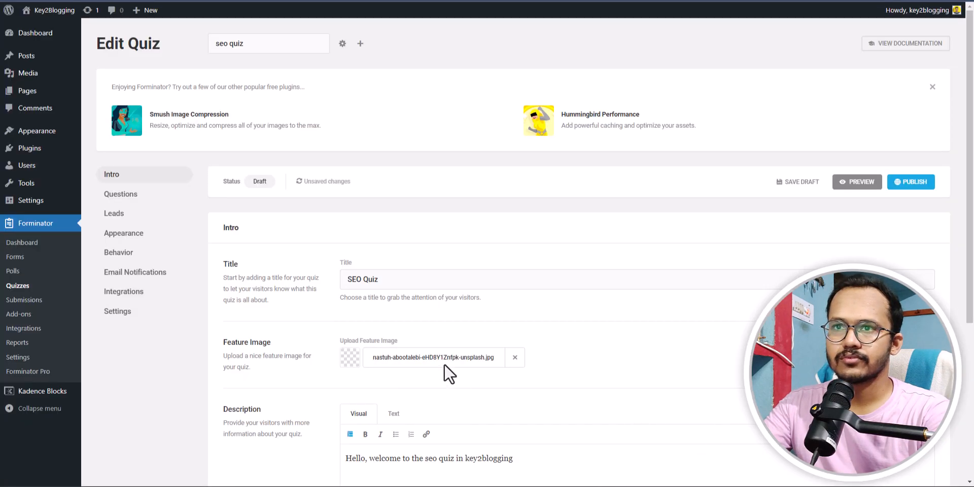
{"action": "scroll", "coordinate": [296, 257], "scroll_direction": "down", "scroll_amount": 3}
{"action": "scroll", "coordinate": [294, 260], "scroll_direction": "up", "scroll_amount": 3}
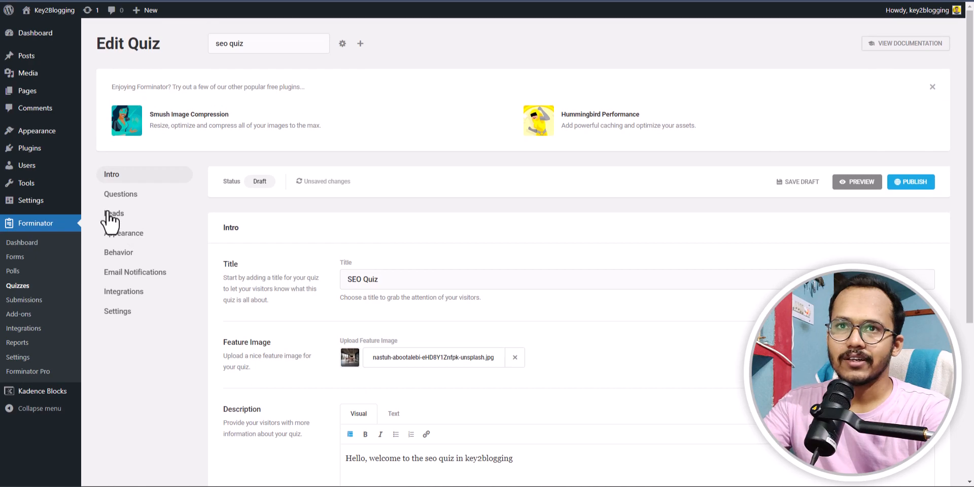
- Go to the quiz's questions and open a new question for editing
{"action": "left_click", "coordinate": [114, 195]}
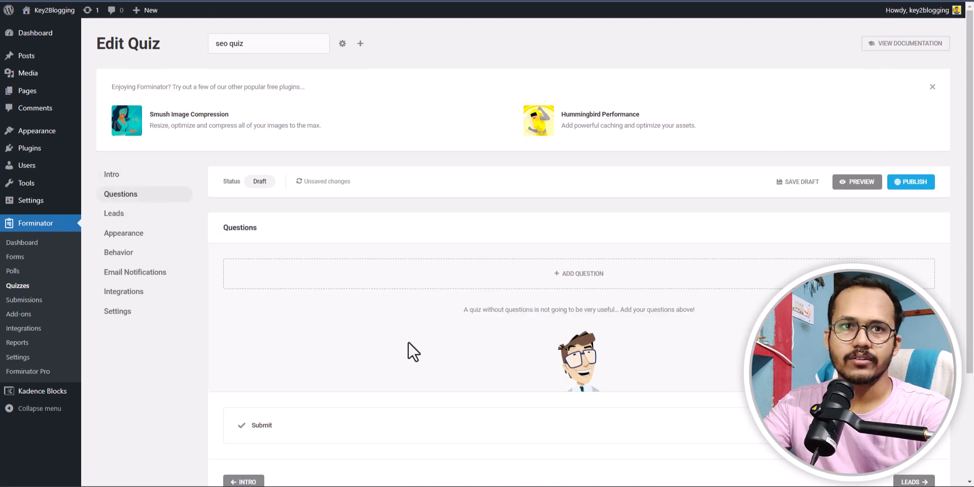
{"action": "left_click", "coordinate": [561, 274]}
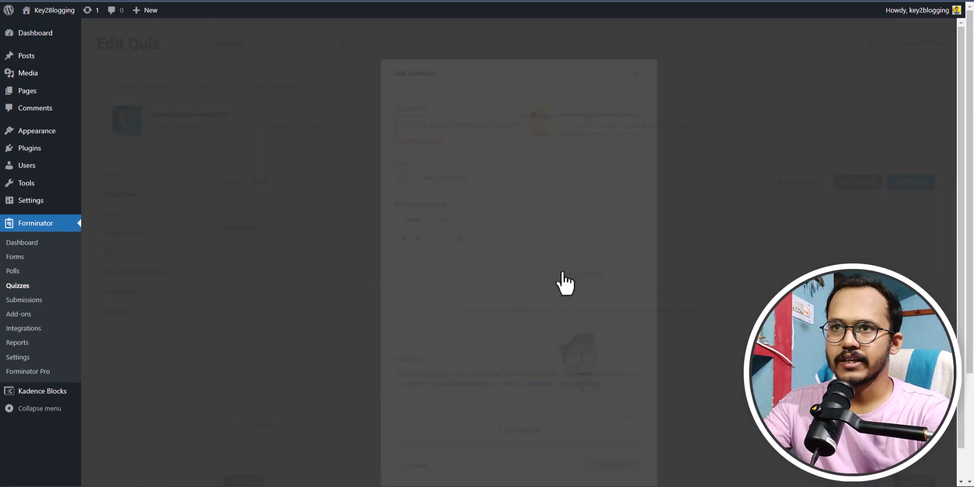
{"action": "left_click", "coordinate": [440, 105]}
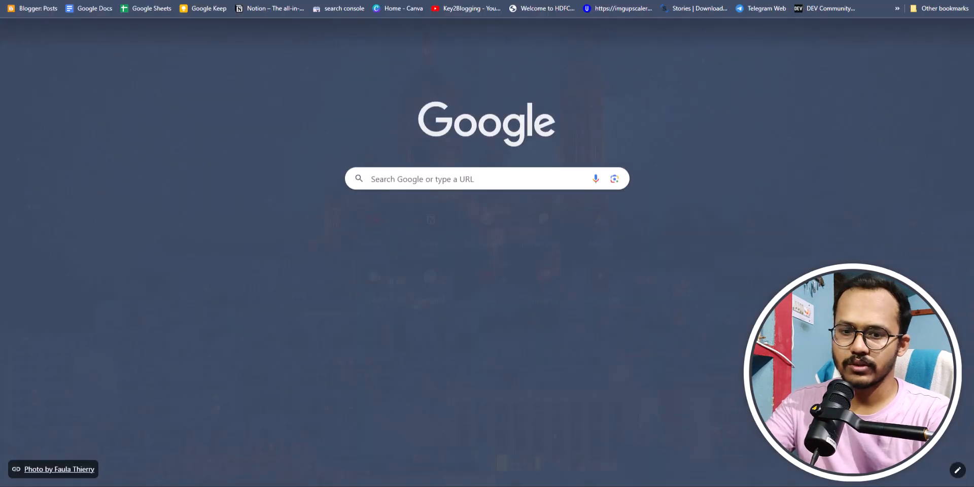
- Search Google for seo quiz in a new browser tab and open Moz's SEO Expert Quiz
{"action": "type", "text": "seo"}
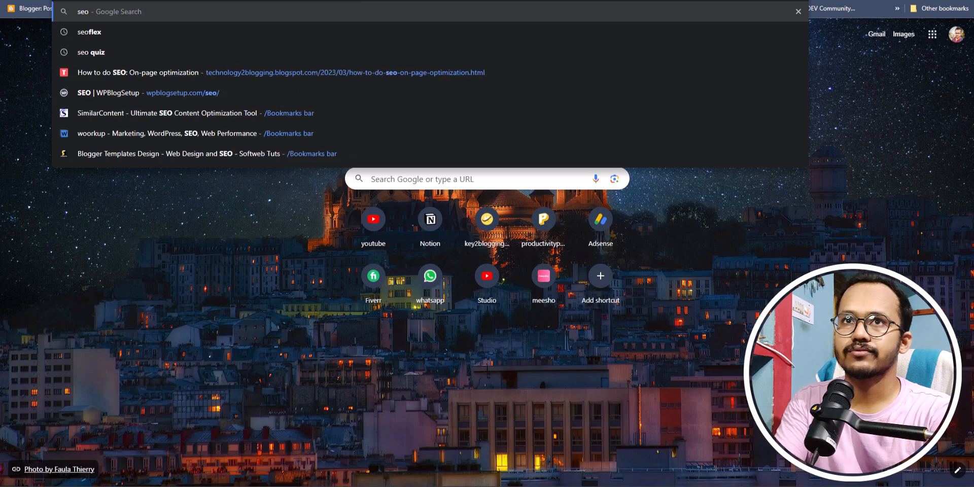
{"action": "type", "text": " quiz"}
{"action": "key", "text": "Return"}
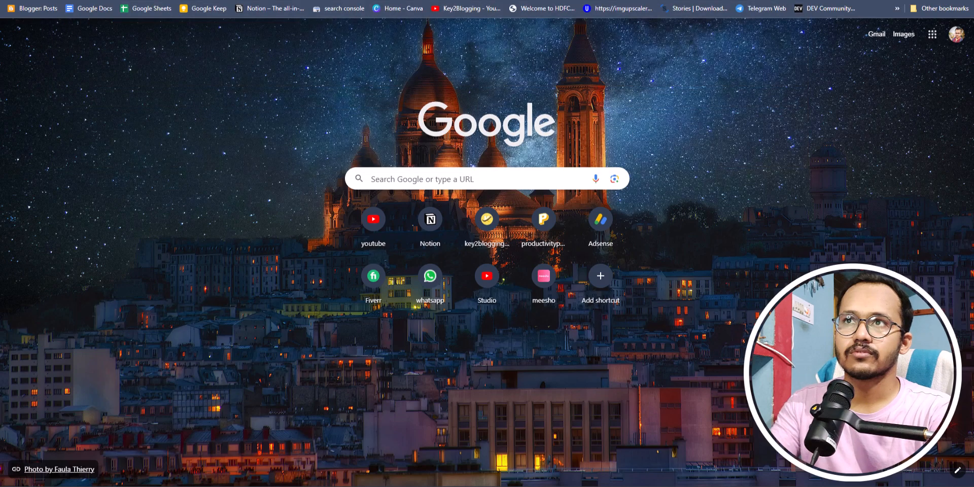
{"action": "left_click", "coordinate": [153, 129]}
{"action": "left_click", "coordinate": [456, 317]}
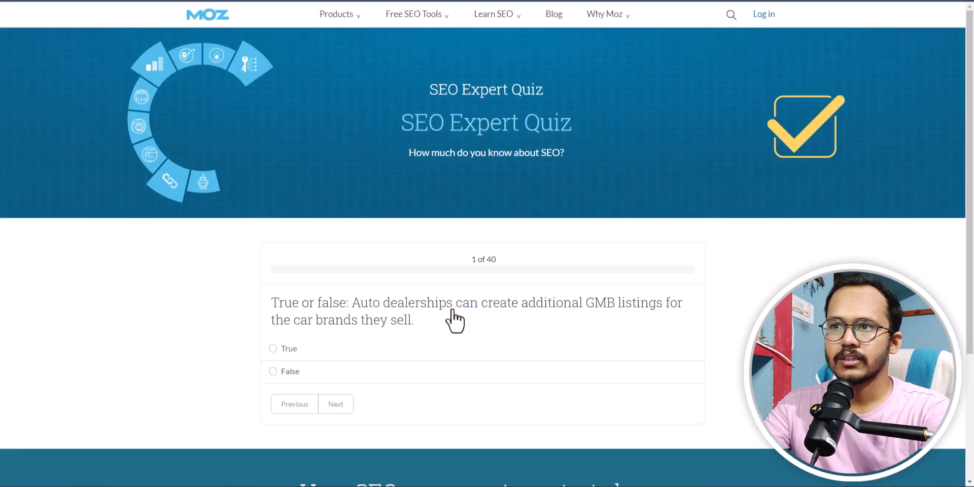
- Copy Moz's true-or-false question about auto dealerships' GMB listings into the new quiz question's title
{"action": "left_click_drag", "start_coordinate": [267, 307], "coordinate": [436, 330]}
{"action": "key", "text": "ctrl+c"}
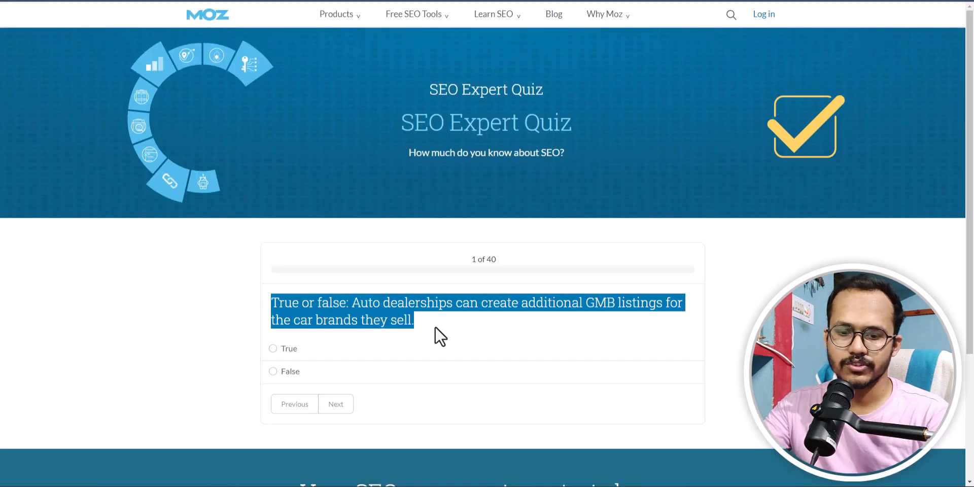
{"action": "left_click", "coordinate": [175, 1]}
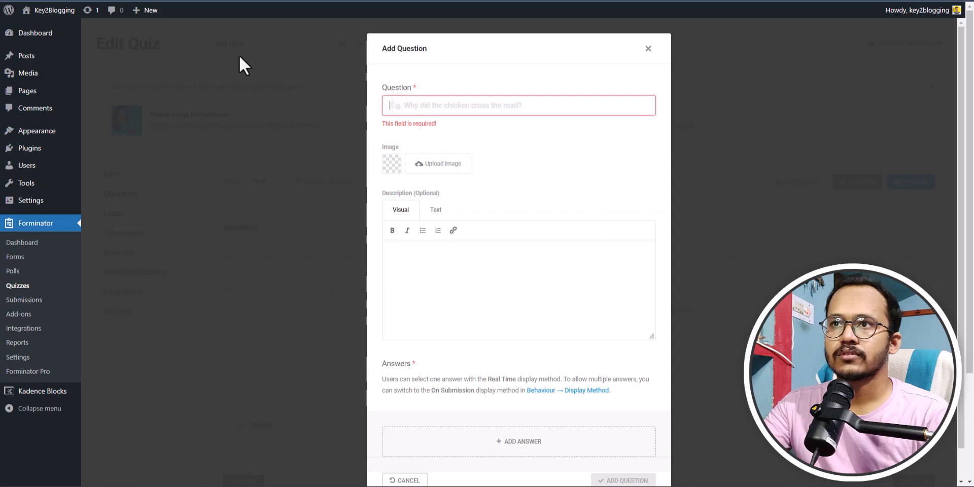
{"action": "left_click", "coordinate": [502, 105]}
{"action": "key", "text": "ctrl+v"}
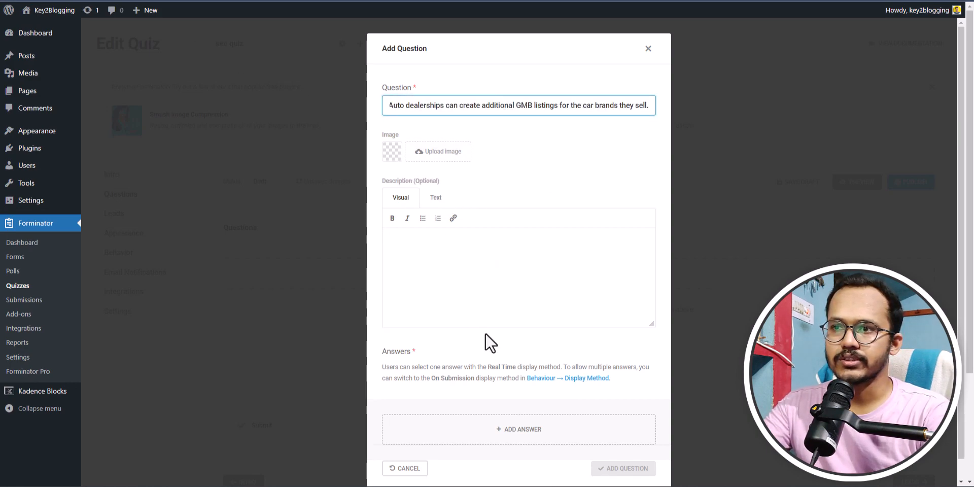
- Give the auto dealerships question two answers, "True" and "False"
{"action": "scroll", "coordinate": [482, 356], "scroll_direction": "down", "scroll_amount": 1}
{"action": "left_click", "coordinate": [461, 406]}
{"action": "scroll", "coordinate": [487, 414], "scroll_direction": "down", "scroll_amount": 1}
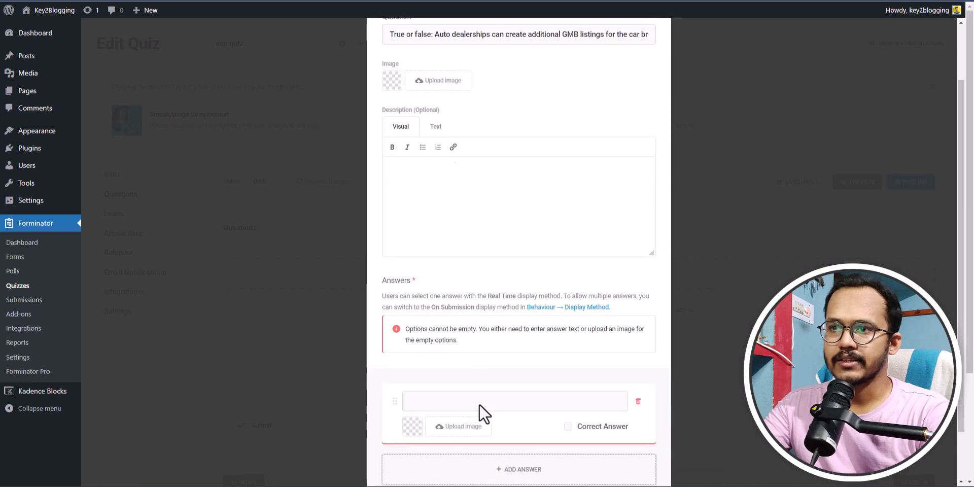
{"action": "scroll", "coordinate": [479, 404], "scroll_direction": "down", "scroll_amount": 1}
{"action": "left_click", "coordinate": [455, 341]}
{"action": "type", "text": "True"}
{"action": "left_click", "coordinate": [484, 414]}
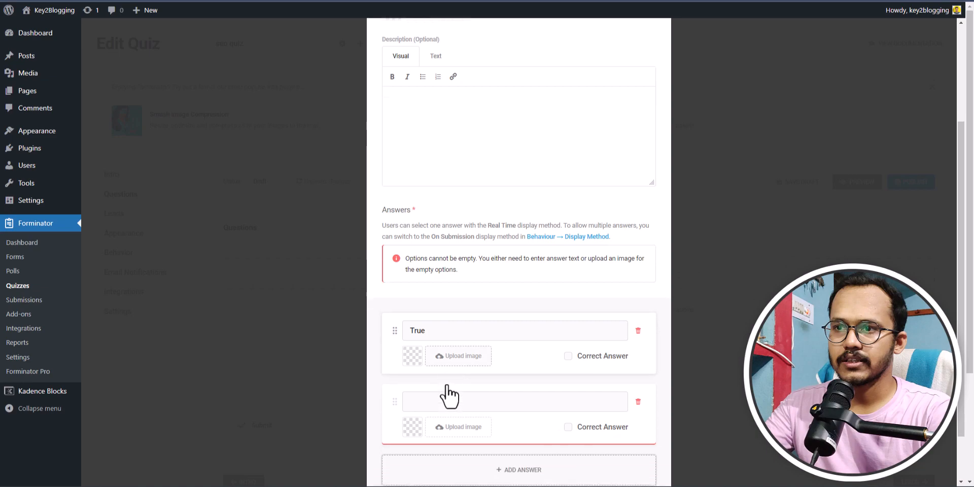
{"action": "scroll", "coordinate": [446, 386], "scroll_direction": "down", "scroll_amount": 1}
{"action": "left_click", "coordinate": [436, 340]}
{"action": "type", "text": "False"}
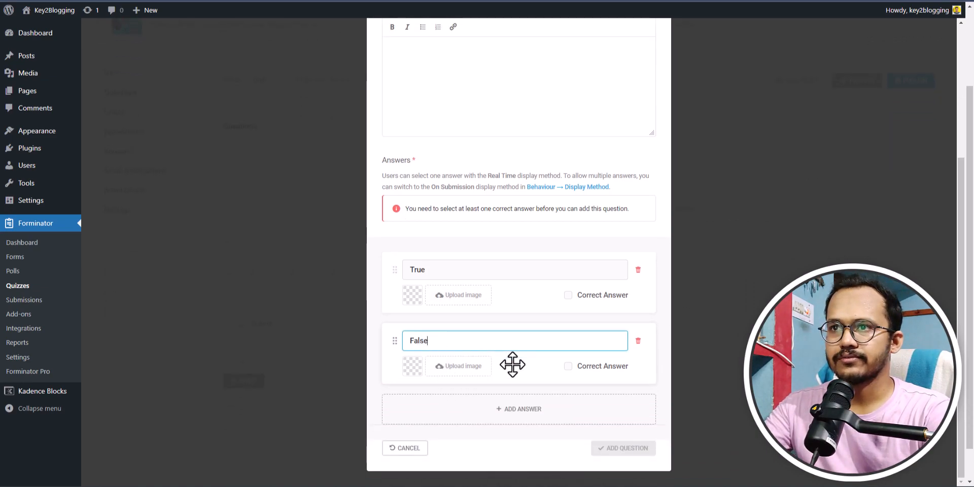
- Mark "True" as the correct answer and add the auto dealerships question to the quiz
{"action": "scroll", "coordinate": [496, 371], "scroll_direction": "up", "scroll_amount": 4}
{"action": "scroll", "coordinate": [490, 370], "scroll_direction": "down", "scroll_amount": 3}
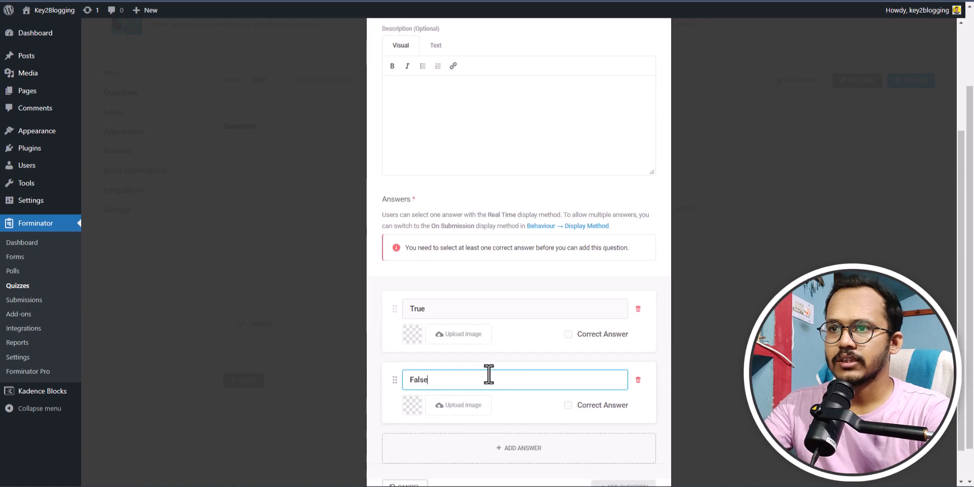
{"action": "left_click", "coordinate": [569, 335]}
{"action": "left_click", "coordinate": [617, 460]}
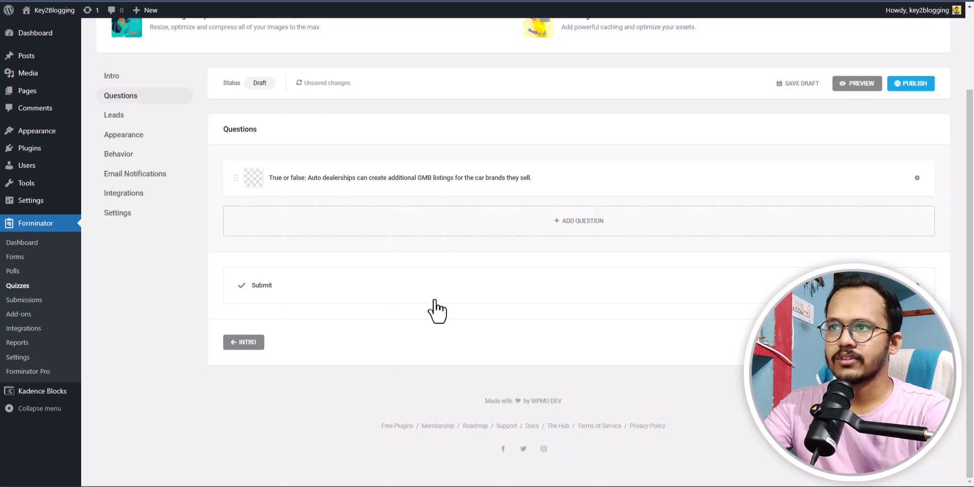
- Start a second quiz question and copy Moz's true-or-false question about search intent in reporting into its title
{"action": "left_click", "coordinate": [585, 223]}
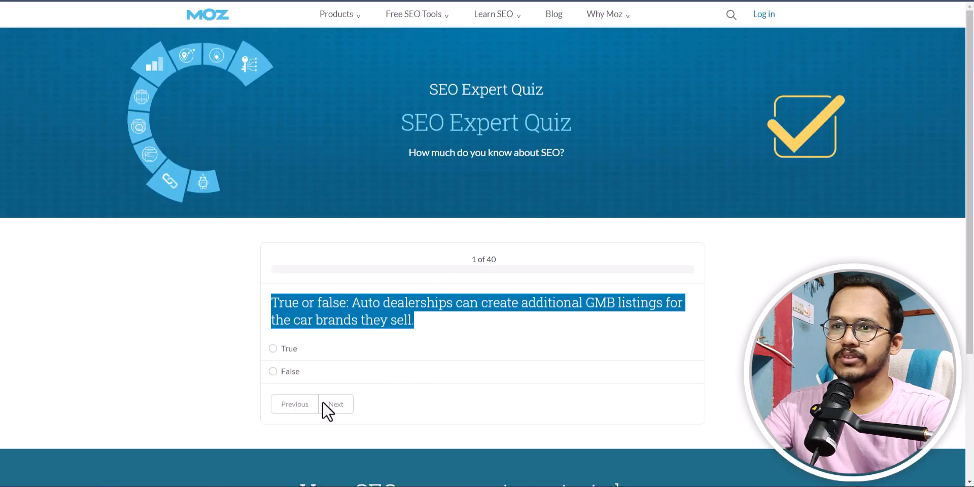
{"action": "left_click", "coordinate": [282, 357]}
{"action": "left_click", "coordinate": [330, 404]}
{"action": "left_click_drag", "start_coordinate": [272, 303], "coordinate": [618, 326]}
{"action": "key", "text": "ctrl+c"}
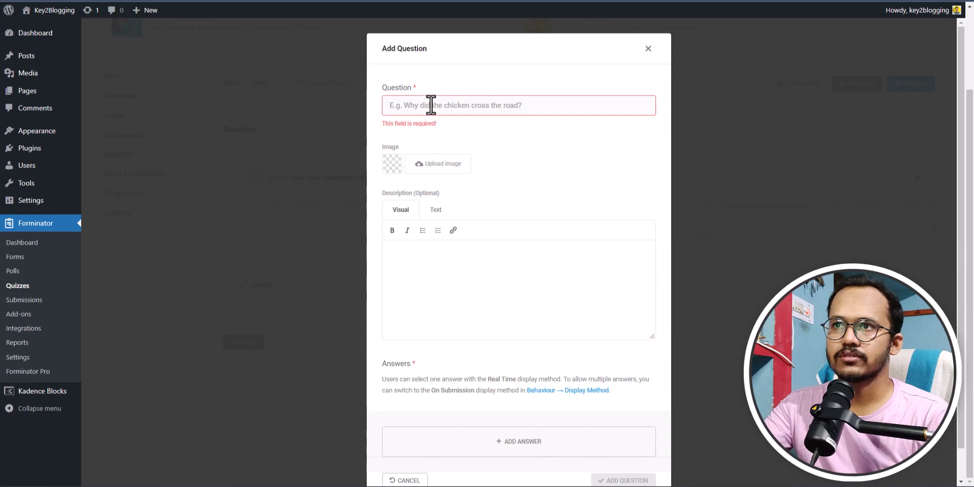
{"action": "left_click", "coordinate": [441, 104]}
{"action": "key", "text": "ctrl+v"}
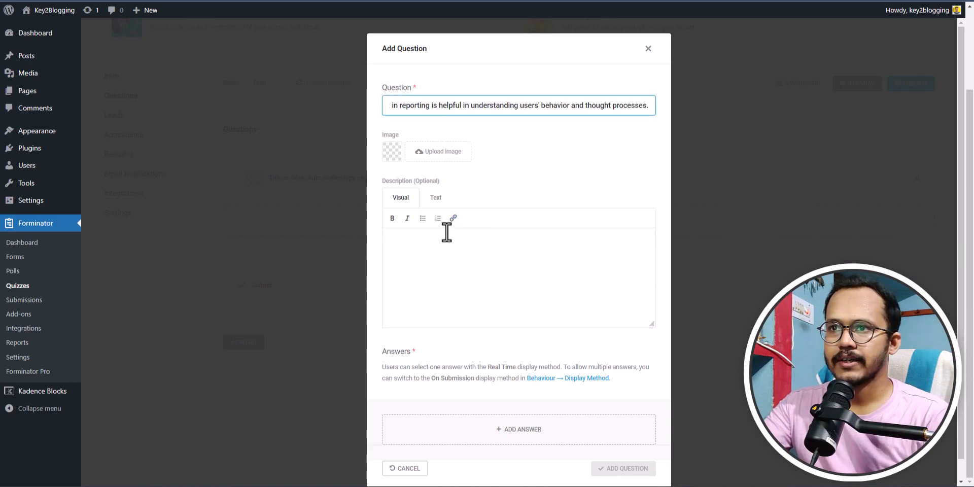
- Give the search intent question two answers, "True" and "false"
{"action": "scroll", "coordinate": [434, 348], "scroll_direction": "down", "scroll_amount": 1}
{"action": "left_click", "coordinate": [467, 412]}
{"action": "scroll", "coordinate": [468, 402], "scroll_direction": "down", "scroll_amount": 2}
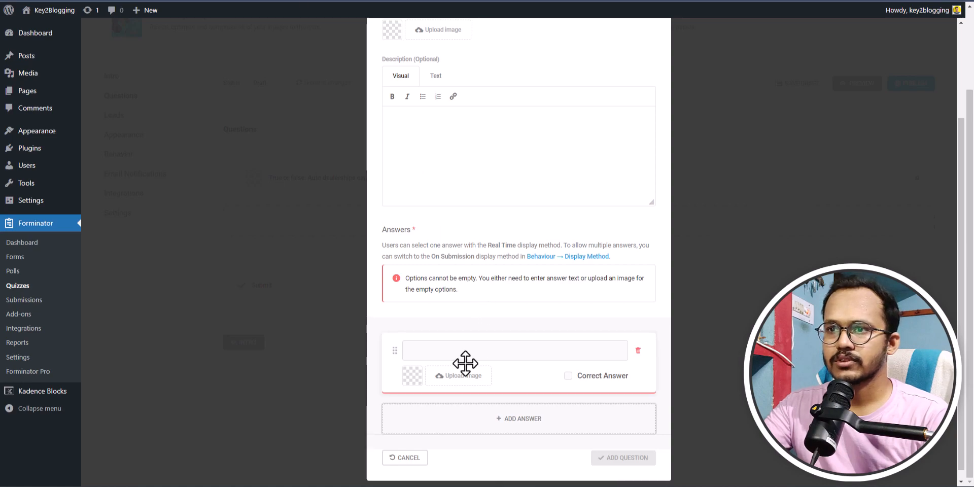
{"action": "left_click", "coordinate": [456, 351]}
{"action": "type", "text": "True"}
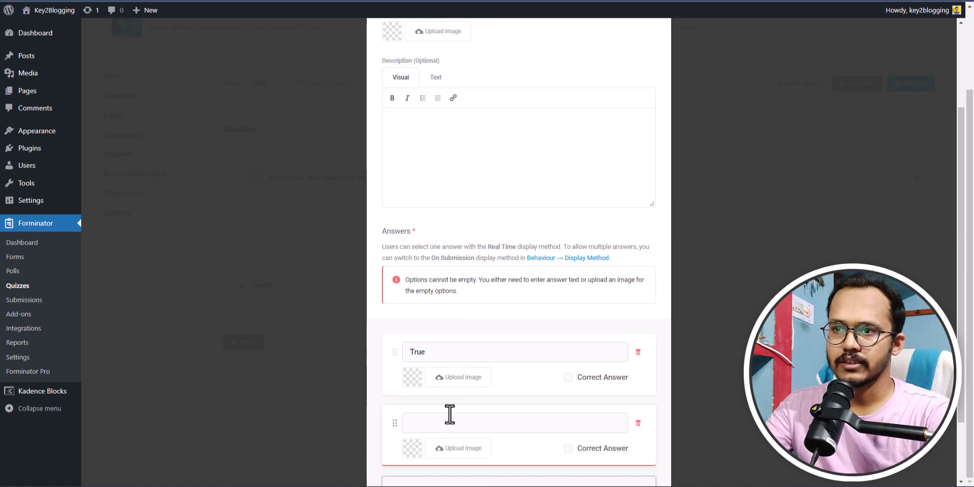
{"action": "left_click", "coordinate": [437, 423]}
{"action": "type", "text": "false"}
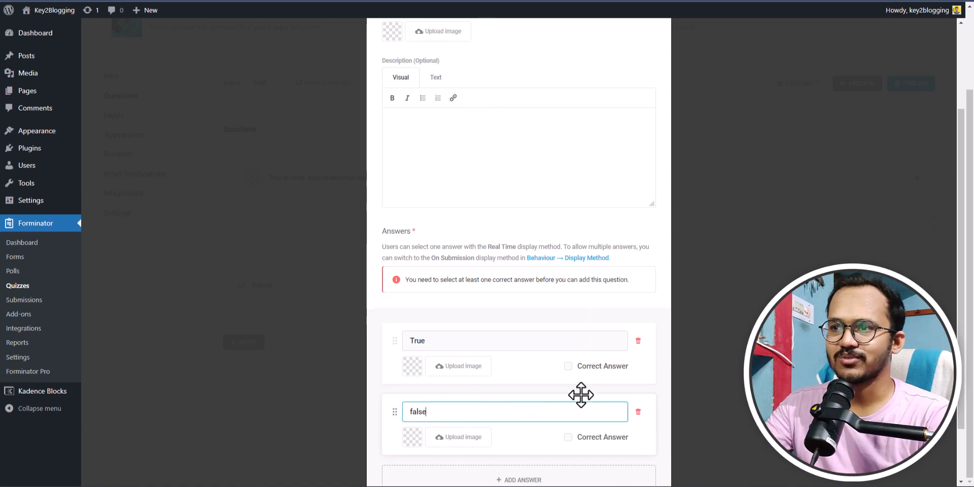
- Set the correct answer for the search intent question and add the question to the quiz
{"action": "left_click", "coordinate": [569, 366]}
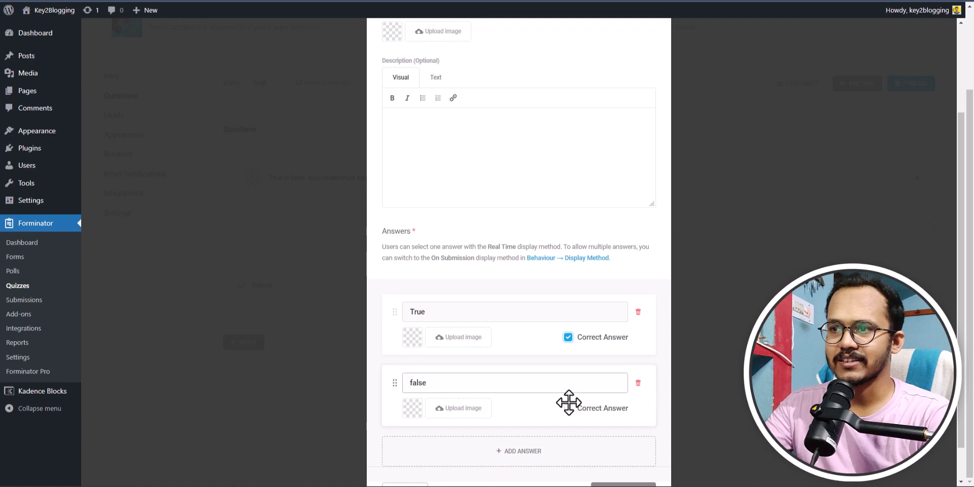
{"action": "left_click", "coordinate": [568, 408]}
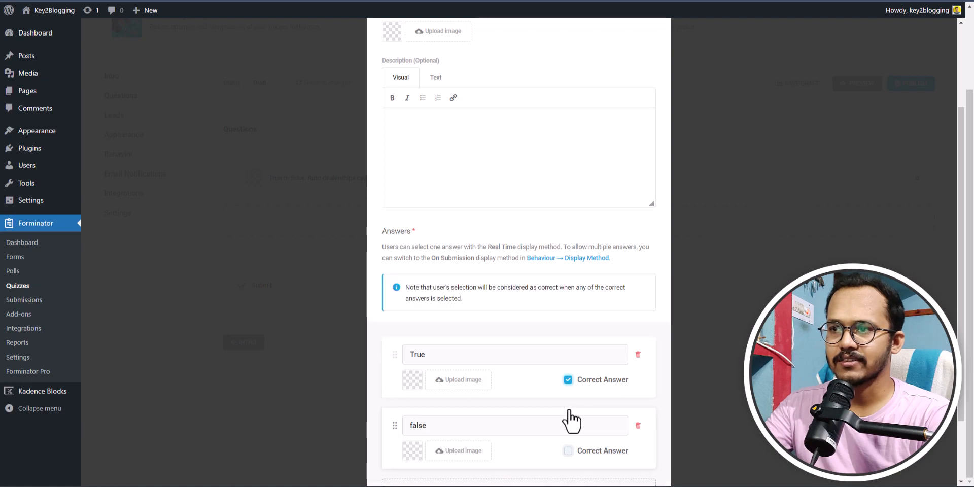
{"action": "left_click", "coordinate": [568, 380]}
{"action": "left_click", "coordinate": [622, 453]}
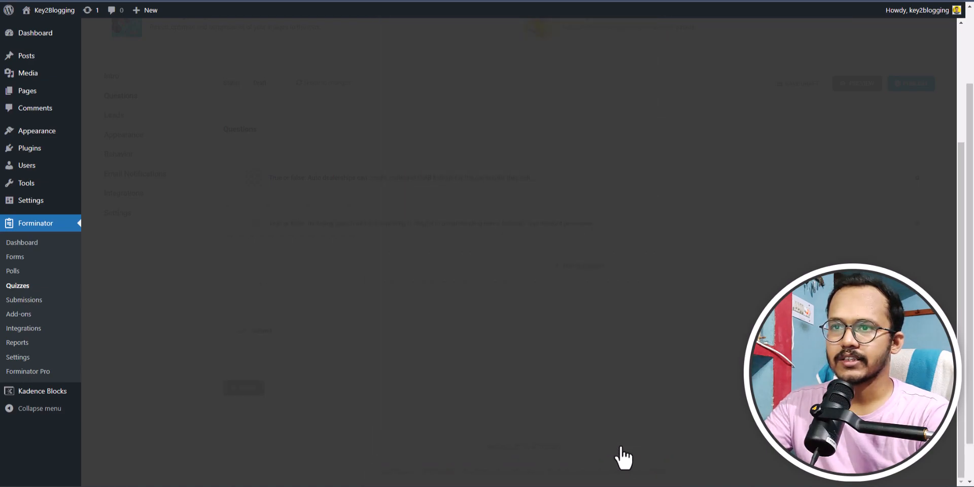
- Start a third question titled with Moz's text "There are generally three types of promotion used in content marketing:"
{"action": "left_click", "coordinate": [563, 268]}
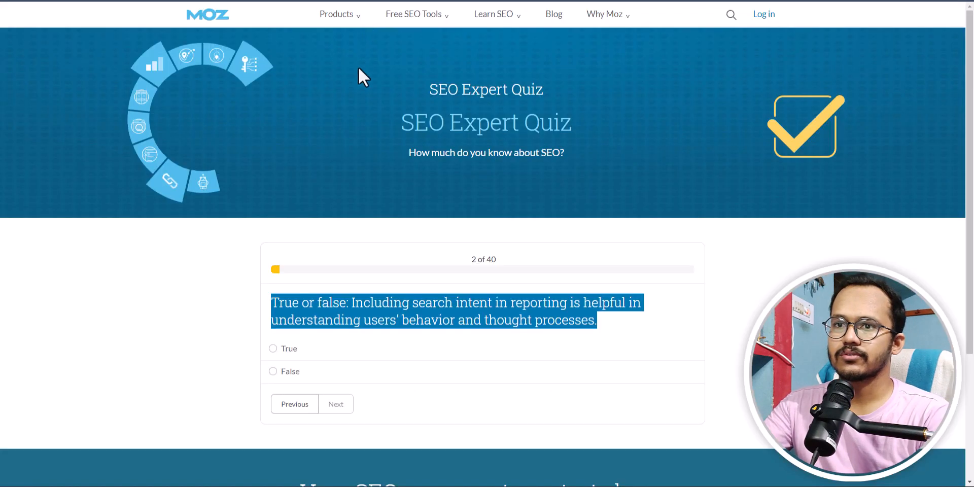
{"action": "left_click", "coordinate": [282, 350]}
{"action": "left_click", "coordinate": [336, 404]}
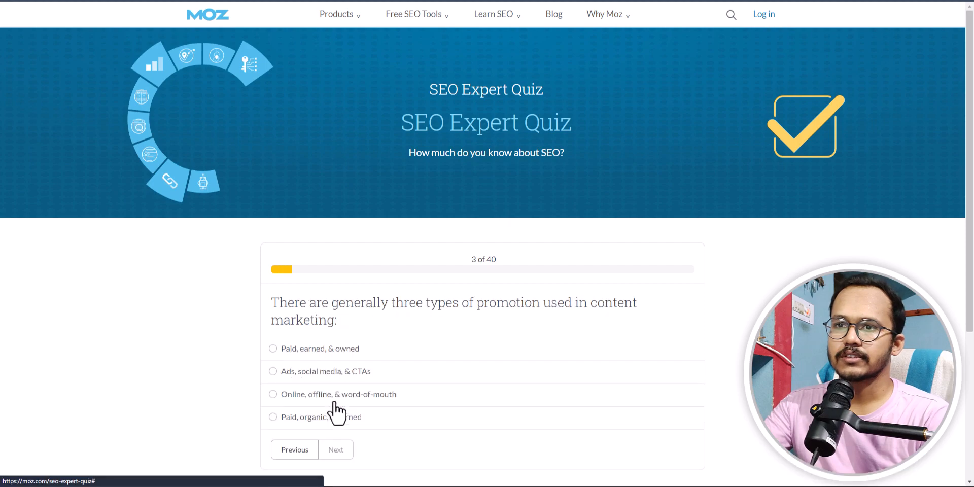
{"action": "left_click_drag", "start_coordinate": [274, 303], "coordinate": [337, 325]}
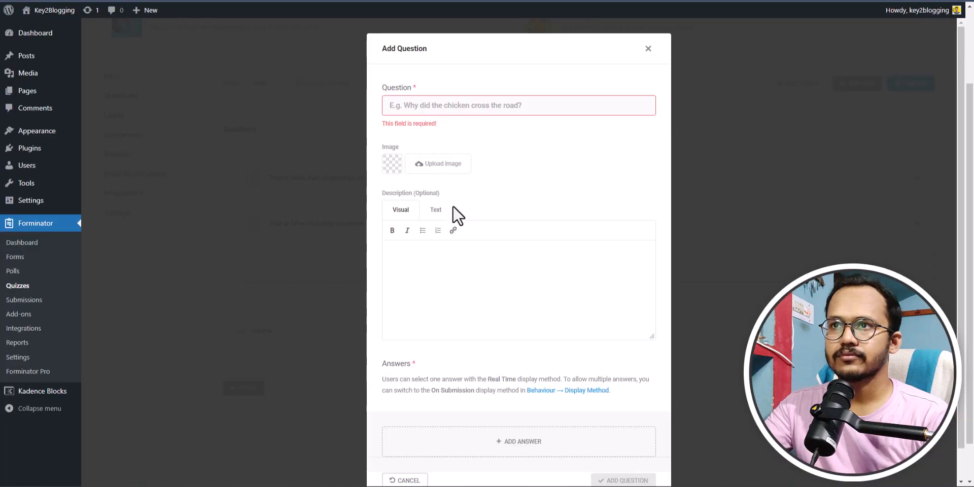
{"action": "type", "text": "There are generally three types of promotion used in content marketing:"}
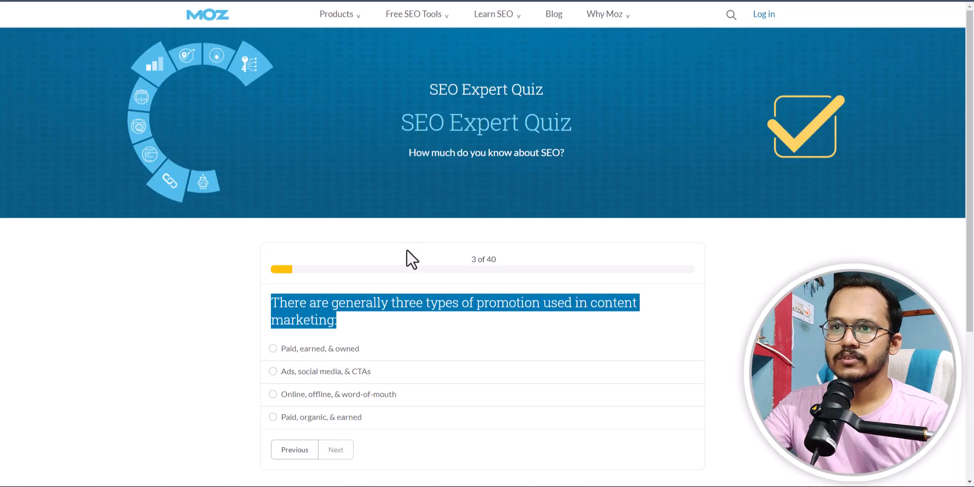
- Save the promotion question with answers "Paid, earned, & owned", "Ads, social media, & CTAs" (correct), "Online, offline, & word-of-mouth" and "Paid, organic, & earned"
{"action": "left_click_drag", "start_coordinate": [281, 350], "coordinate": [394, 351]}
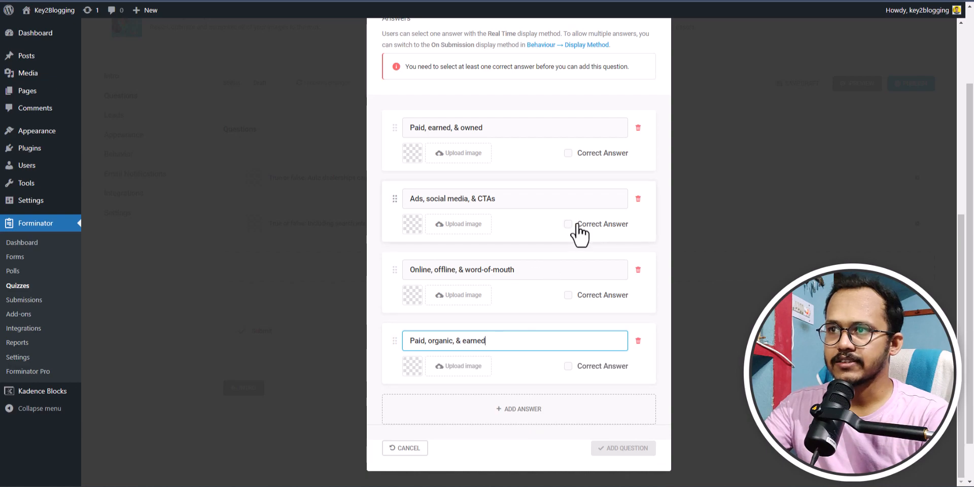
{"action": "left_click", "coordinate": [569, 224]}
{"action": "left_click", "coordinate": [623, 448]}
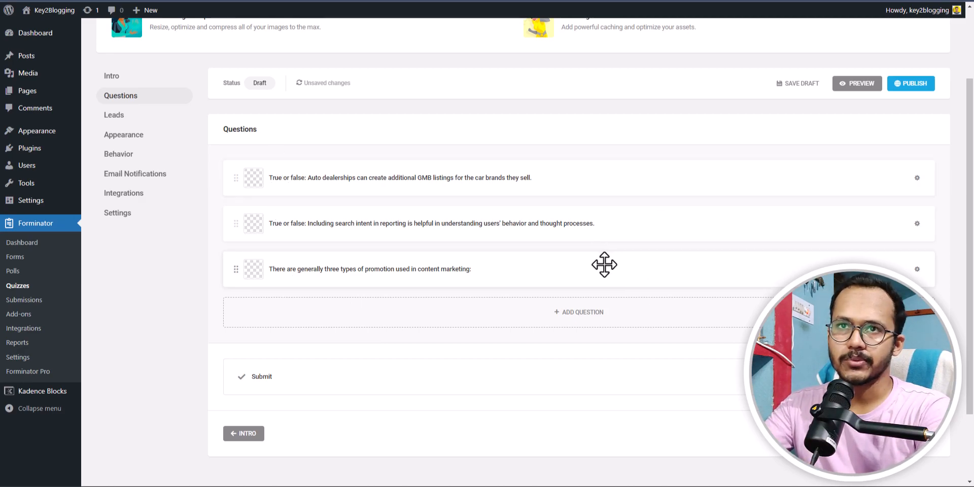
- Review the quiz's lead capture settings and its design style options
{"action": "left_click", "coordinate": [123, 115]}
{"action": "scroll", "coordinate": [538, 304], "scroll_direction": "down", "scroll_amount": 3}
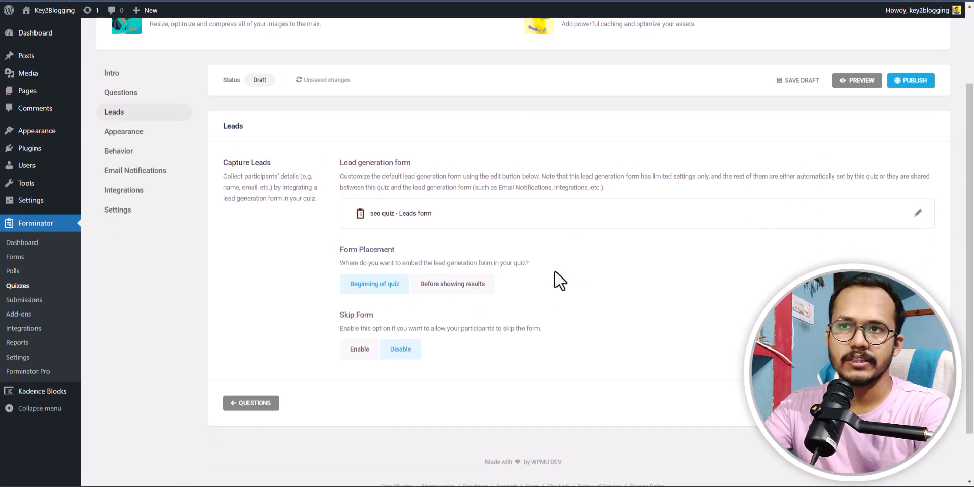
{"action": "left_click", "coordinate": [121, 132]}
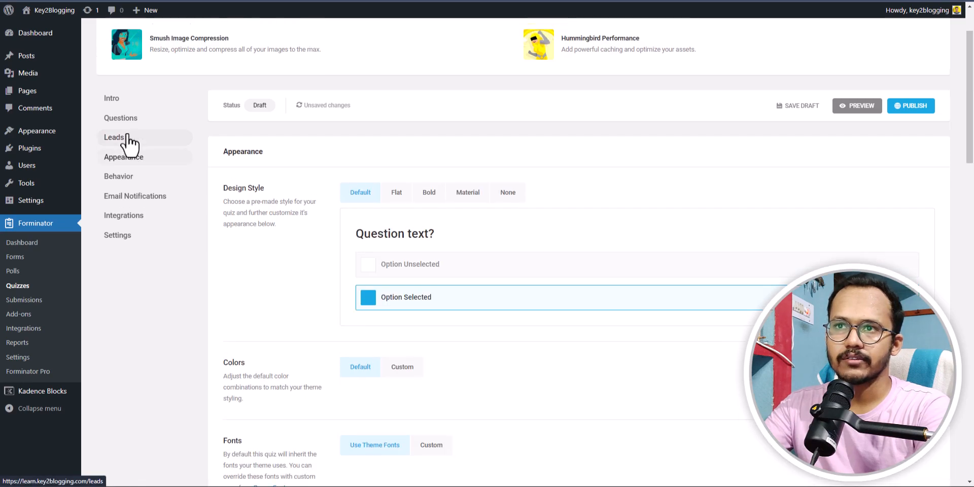
{"action": "scroll", "coordinate": [322, 305], "scroll_direction": "down", "scroll_amount": 2}
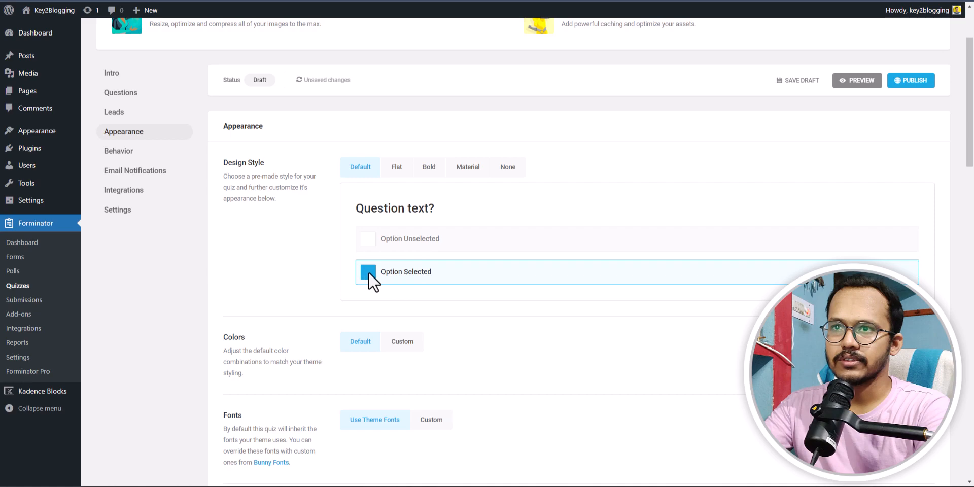
{"action": "scroll", "coordinate": [322, 290], "scroll_direction": "down", "scroll_amount": 1}
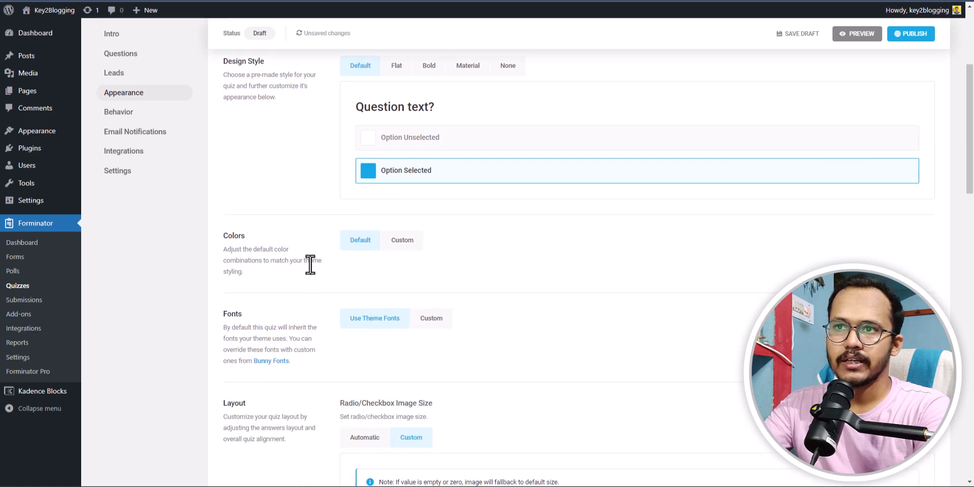
- Switch the quiz colors to Custom and look into the Basic and Answer - Container color groups
{"action": "scroll", "coordinate": [304, 263], "scroll_direction": "down", "scroll_amount": 3}
{"action": "left_click", "coordinate": [400, 147]}
{"action": "left_click", "coordinate": [384, 203]}
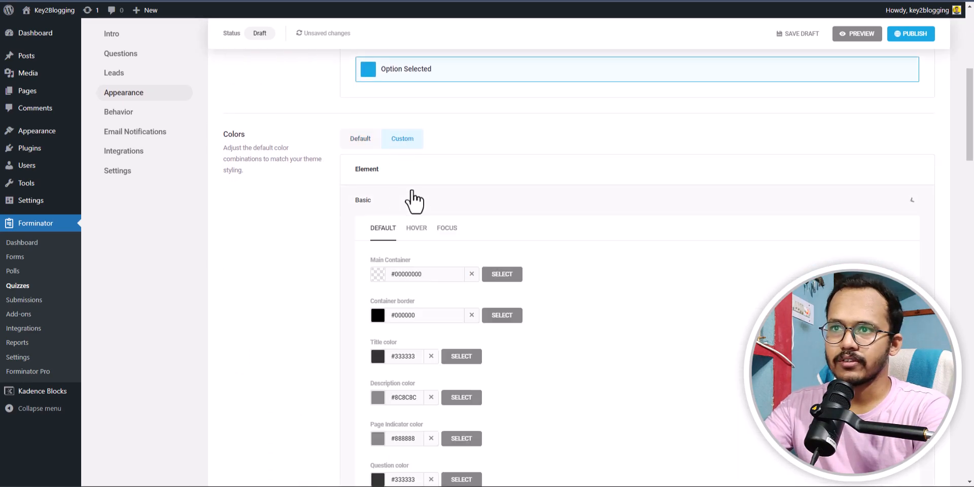
{"action": "left_click", "coordinate": [420, 200]}
{"action": "left_click", "coordinate": [412, 234]}
{"action": "left_click", "coordinate": [417, 235]}
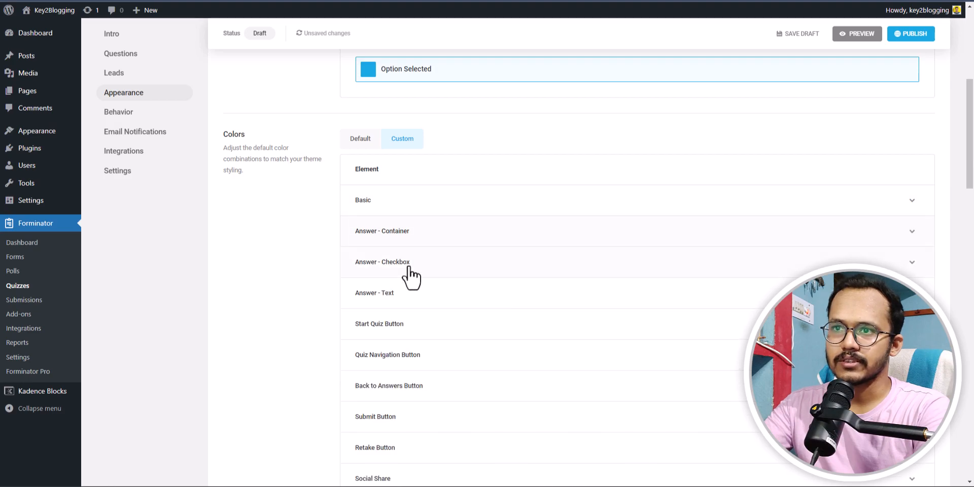
- Look through the custom color options for the answer checkbox, answer text and submit button
{"action": "left_click", "coordinate": [413, 265]}
{"action": "left_click", "coordinate": [457, 265]}
{"action": "scroll", "coordinate": [449, 302], "scroll_direction": "down", "scroll_amount": 1}
{"action": "left_click", "coordinate": [431, 245]}
{"action": "left_click", "coordinate": [433, 253]}
{"action": "scroll", "coordinate": [442, 283], "scroll_direction": "down", "scroll_amount": 2}
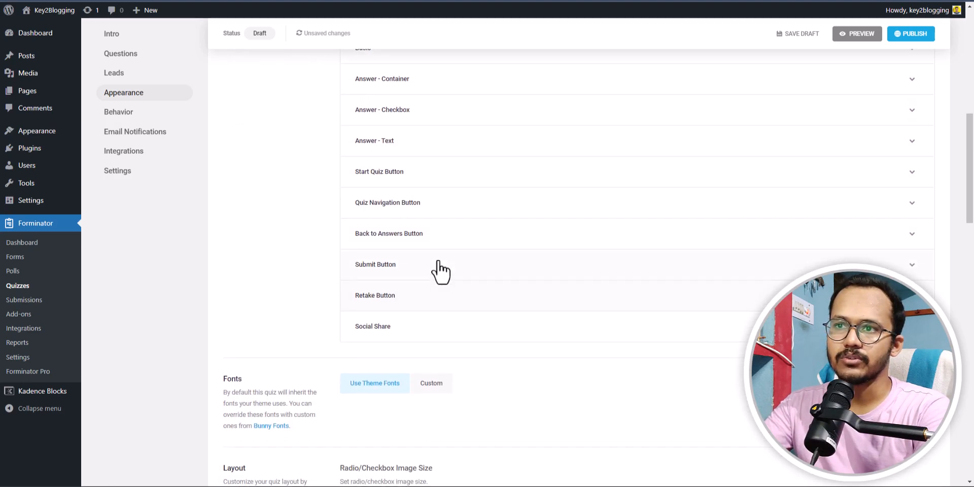
{"action": "left_click", "coordinate": [439, 273]}
{"action": "left_click", "coordinate": [493, 265]}
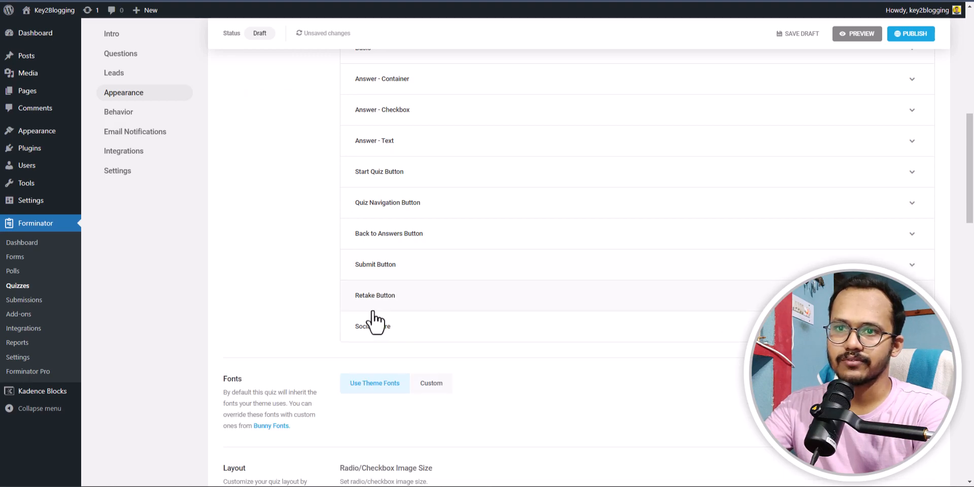
- Look through the remaining appearance settings: button color groups, fonts, layout, question item ordering, quiz container and custom CSS
{"action": "scroll", "coordinate": [330, 309], "scroll_direction": "down", "scroll_amount": 1}
{"action": "scroll", "coordinate": [330, 307], "scroll_direction": "down", "scroll_amount": 4}
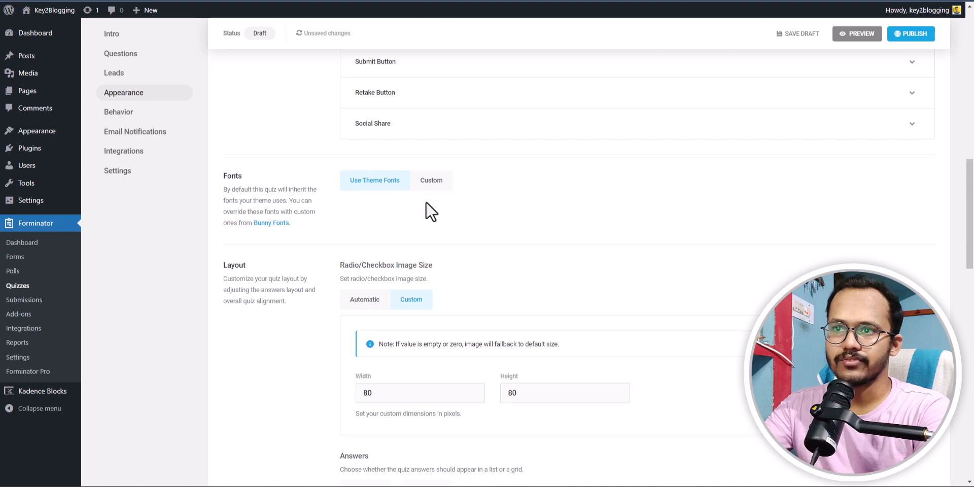
{"action": "scroll", "coordinate": [426, 203], "scroll_direction": "down", "scroll_amount": 3}
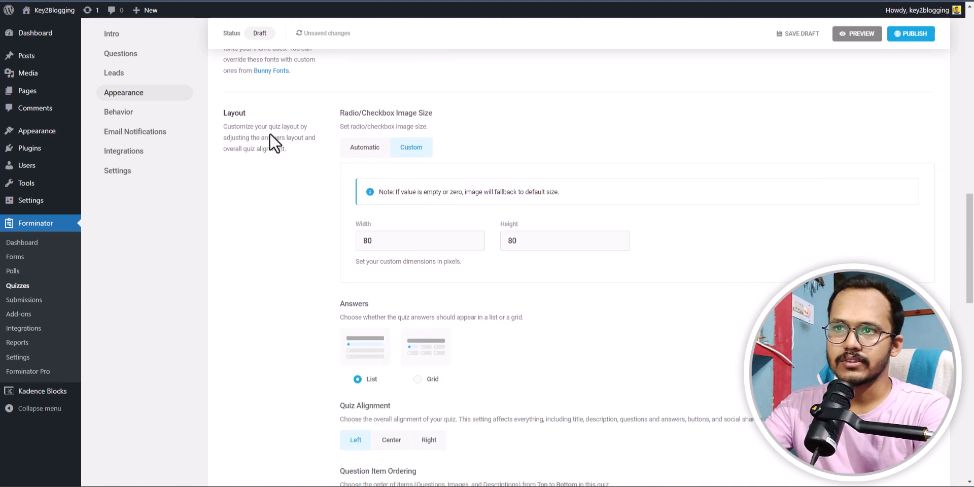
{"action": "scroll", "coordinate": [436, 243], "scroll_direction": "down", "scroll_amount": 3}
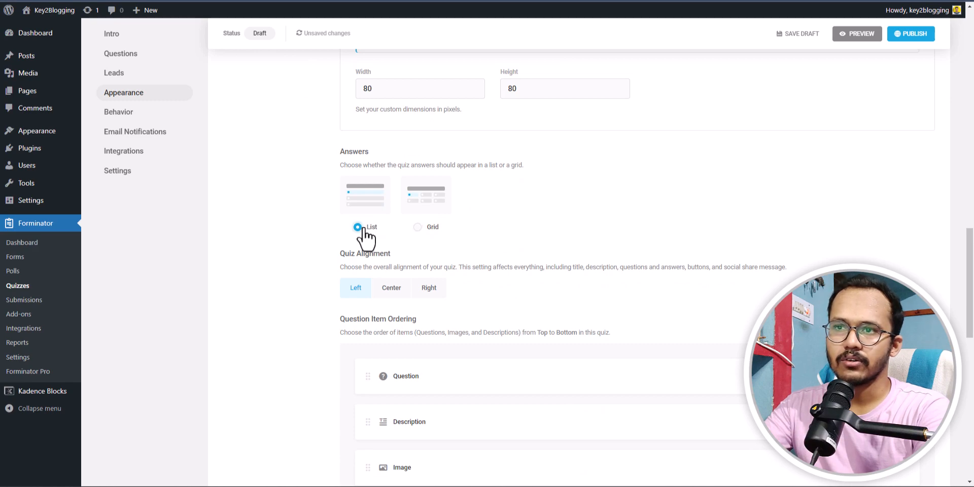
{"action": "scroll", "coordinate": [484, 260], "scroll_direction": "down", "scroll_amount": 2}
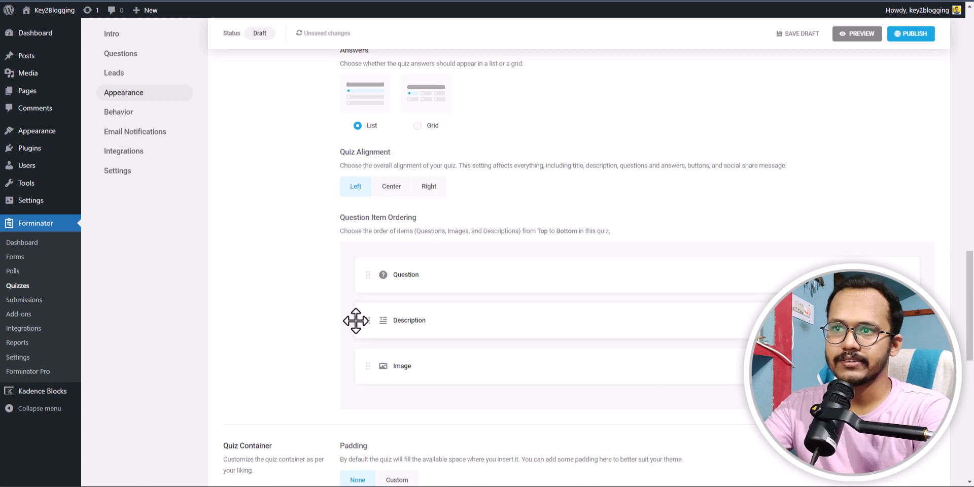
{"action": "scroll", "coordinate": [350, 260], "scroll_direction": "down", "scroll_amount": 3}
{"action": "scroll", "coordinate": [385, 203], "scroll_direction": "down", "scroll_amount": 2}
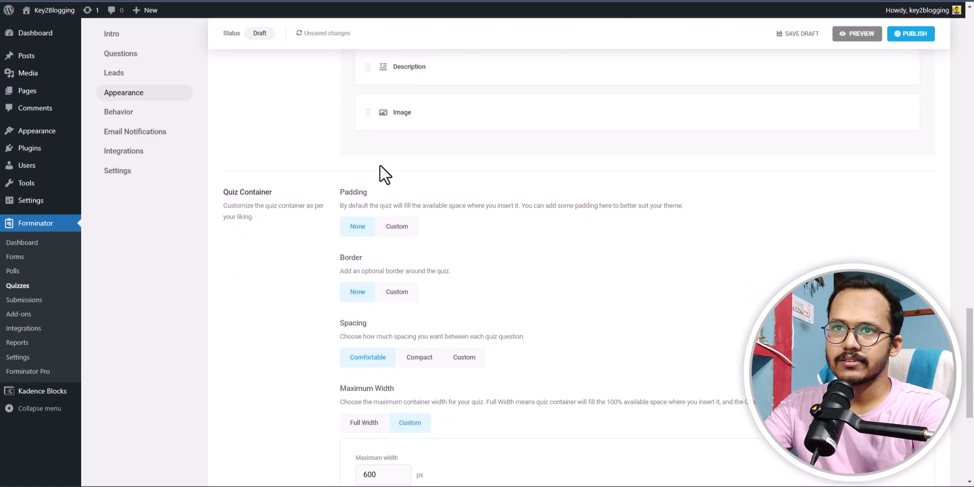
{"action": "scroll", "coordinate": [325, 243], "scroll_direction": "down", "scroll_amount": 3}
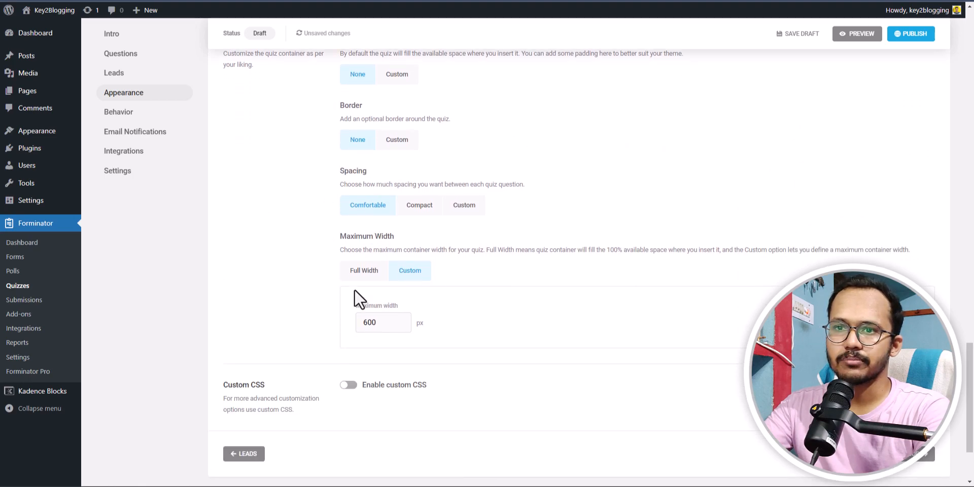
{"action": "scroll", "coordinate": [935, 479], "scroll_direction": "up", "scroll_amount": 15}
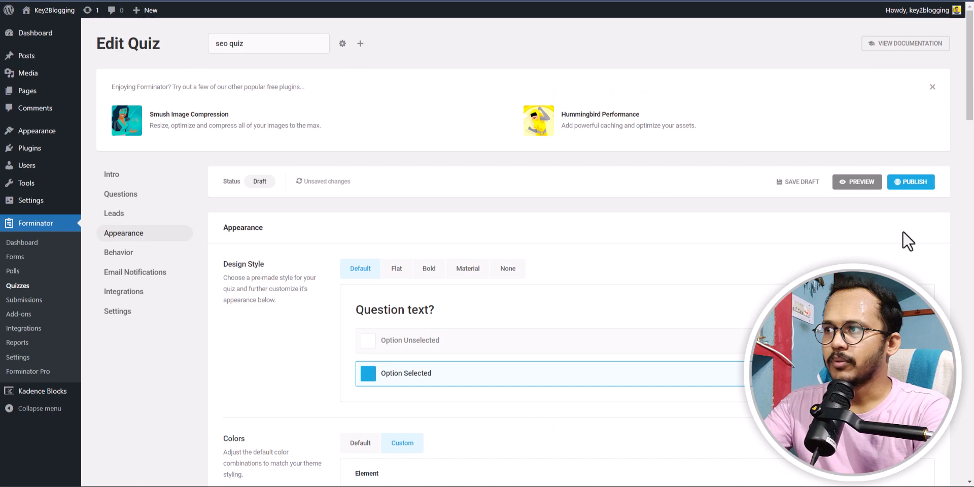
- Publish the SEO quiz, copy its embed shortcode and dismiss the confirmation
{"action": "left_click", "coordinate": [914, 183]}
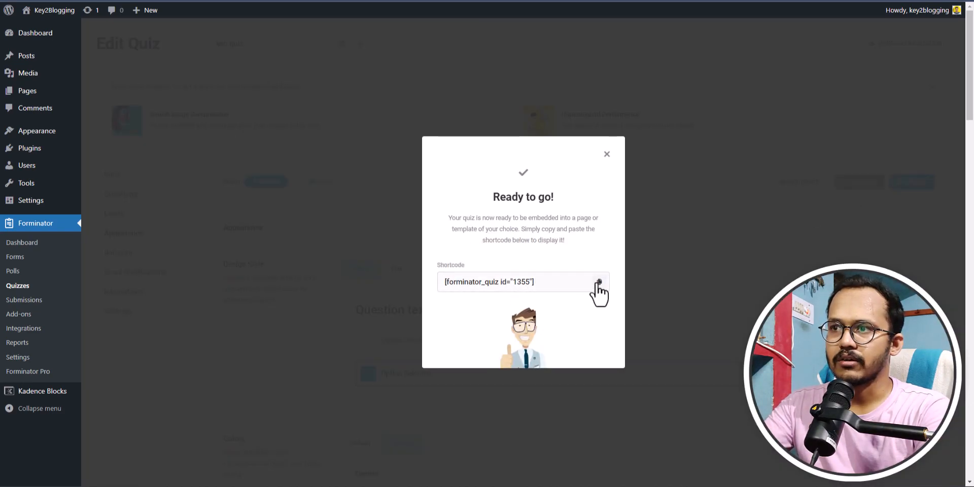
{"action": "left_click", "coordinate": [599, 283]}
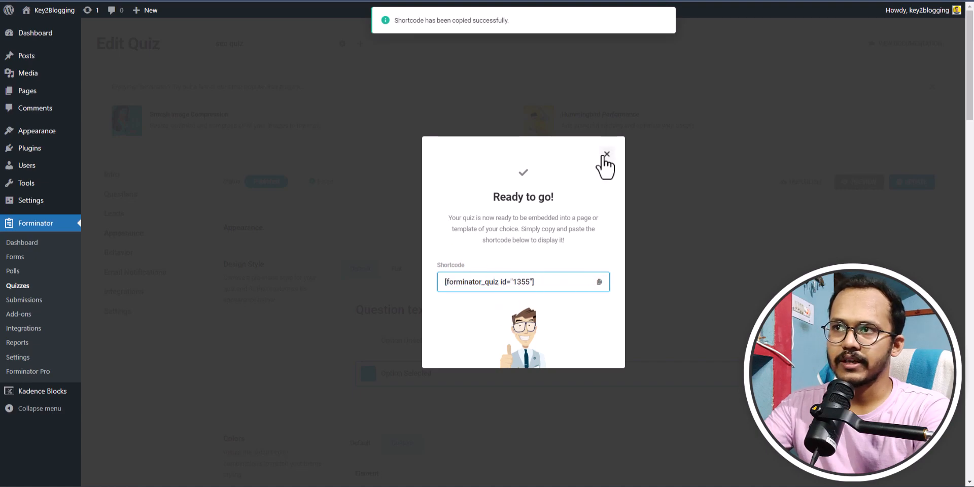
{"action": "left_click", "coordinate": [607, 154]}
- Replace the shortcode in the "seo quiz" post with [forminator_quiz id="1355"] and update the post
{"action": "left_click", "coordinate": [40, 58]}
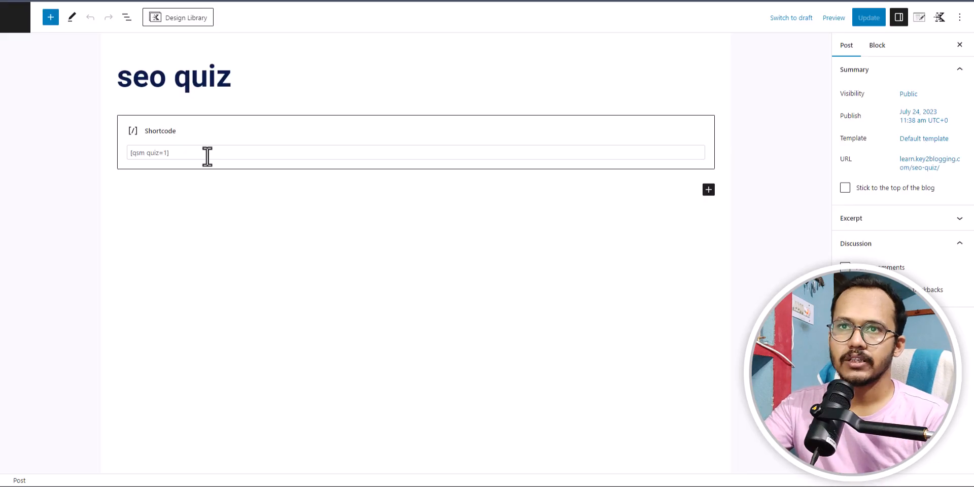
{"action": "triple_click", "coordinate": [207, 156]}
{"action": "key", "text": "ctrl+v"}
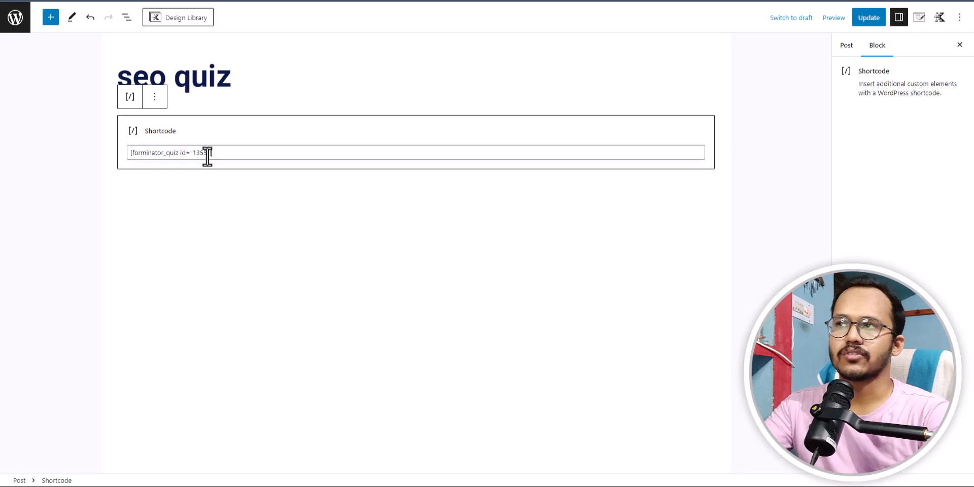
{"action": "left_click", "coordinate": [869, 17]}
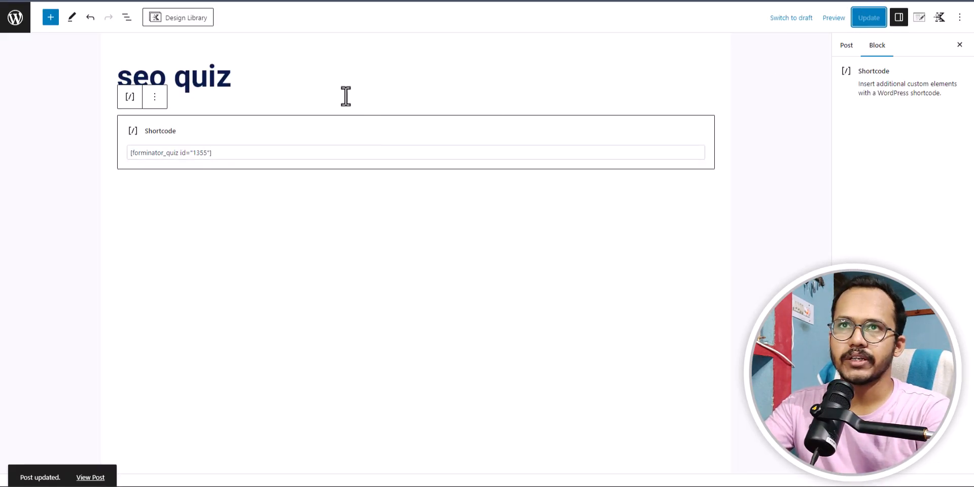
- View the updated post and examine the quiz's title, feature image, welcome text and contact form
{"action": "left_click", "coordinate": [82, 455]}
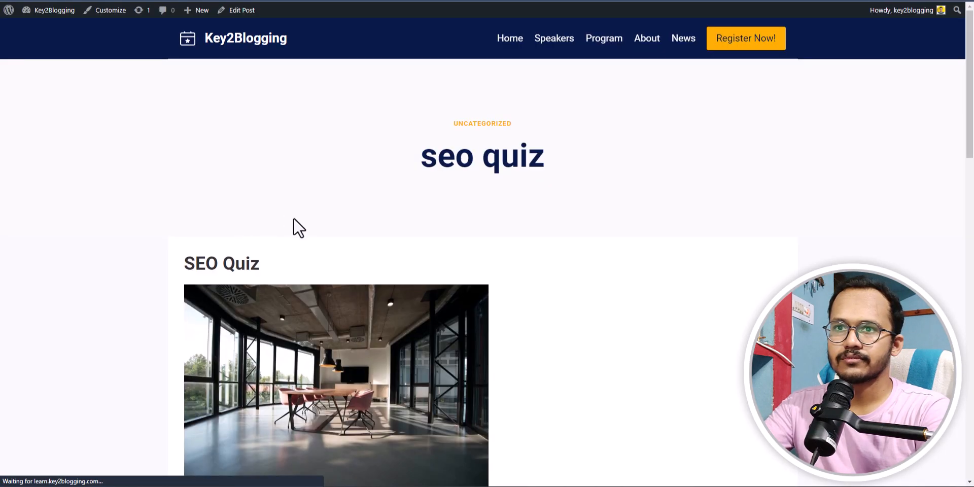
{"action": "scroll", "coordinate": [401, 227], "scroll_direction": "down", "scroll_amount": 4}
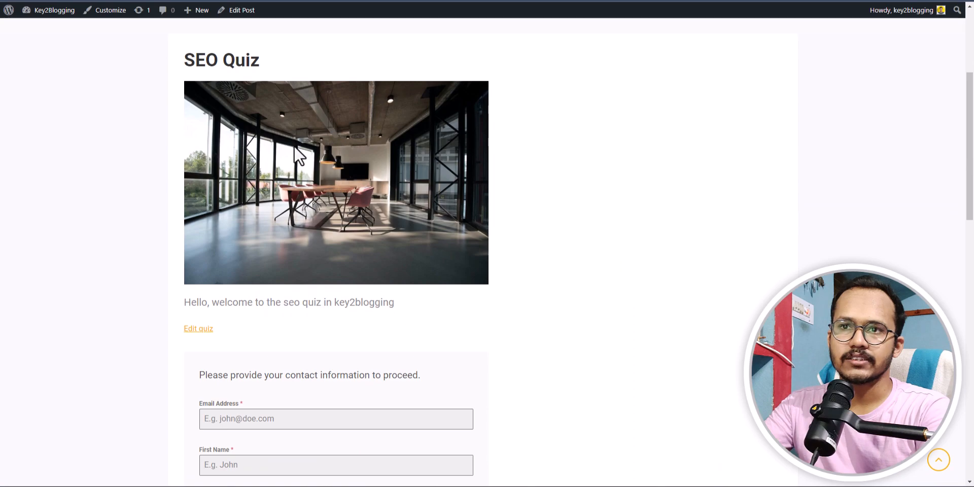
{"action": "scroll", "coordinate": [295, 270], "scroll_direction": "down", "scroll_amount": 2}
{"action": "scroll", "coordinate": [274, 96], "scroll_direction": "up", "scroll_amount": 2}
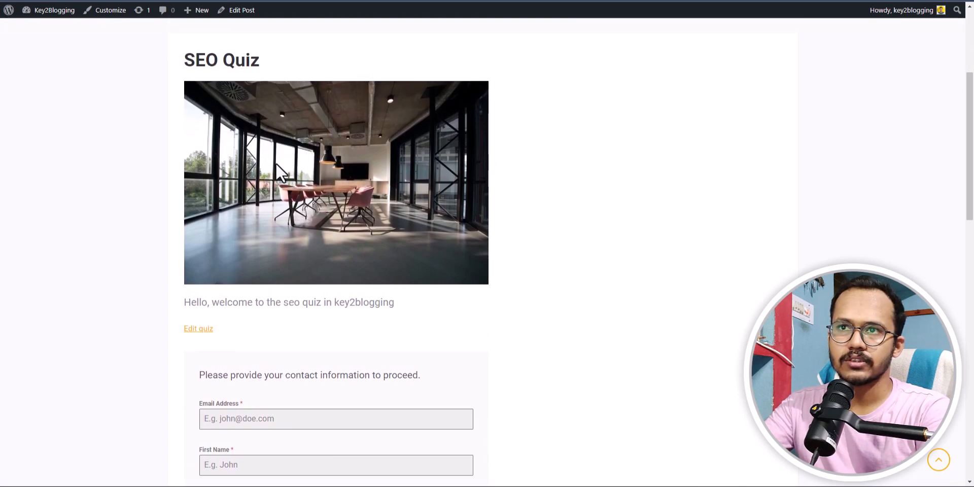
{"action": "scroll", "coordinate": [306, 269], "scroll_direction": "down", "scroll_amount": 2}
{"action": "left_click_drag", "start_coordinate": [186, 201], "coordinate": [402, 216]}
{"action": "left_click", "coordinate": [411, 220]}
- Fill in the lead form's email address and first name, agree to the consent and start the quiz
{"action": "scroll", "coordinate": [255, 203], "scroll_direction": "down", "scroll_amount": 3}
{"action": "left_click", "coordinate": [260, 166]}
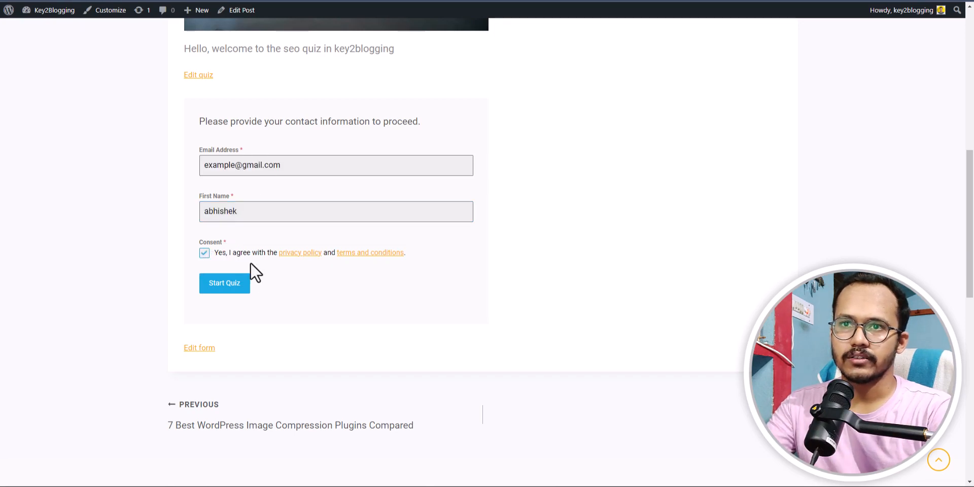
{"action": "left_click", "coordinate": [228, 284]}
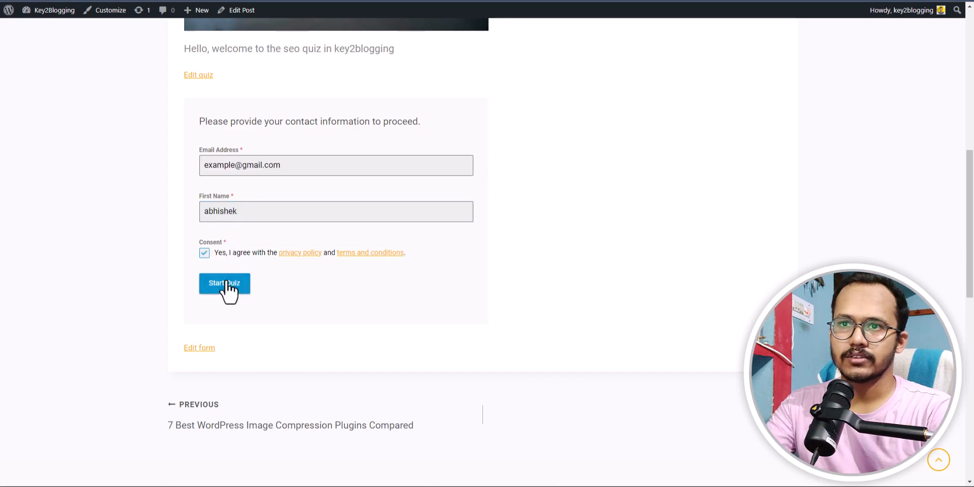
- Answer the three quiz pages with "True", "false" and "Ads, social media, & CTAs", and submit for the result
{"action": "scroll", "coordinate": [382, 254], "scroll_direction": "up", "scroll_amount": 3}
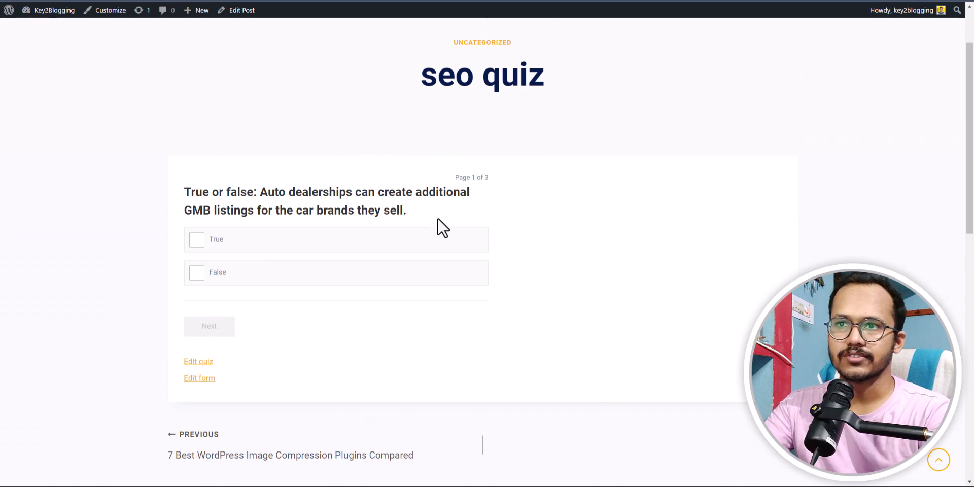
{"action": "left_click", "coordinate": [211, 240]}
{"action": "left_click", "coordinate": [210, 327]}
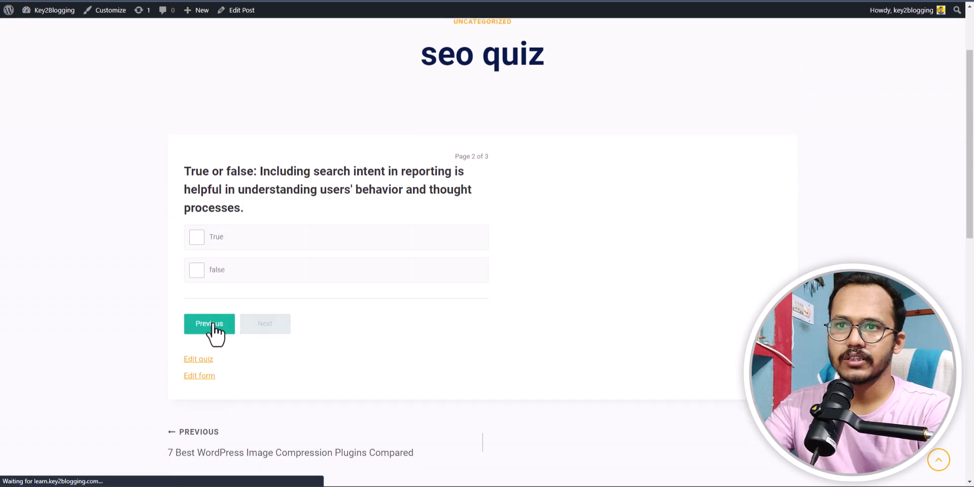
{"action": "left_click", "coordinate": [239, 144]}
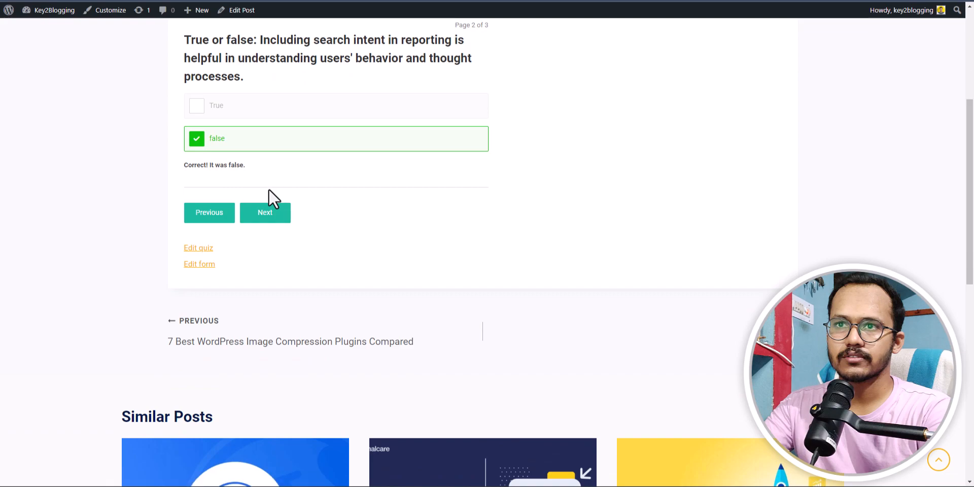
{"action": "left_click", "coordinate": [270, 189]}
{"action": "left_click", "coordinate": [216, 121]}
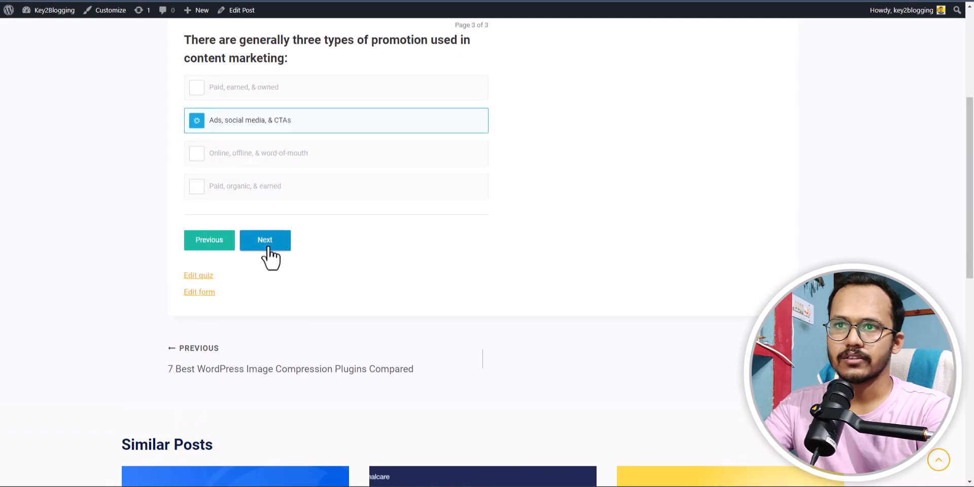
{"action": "left_click", "coordinate": [273, 261]}
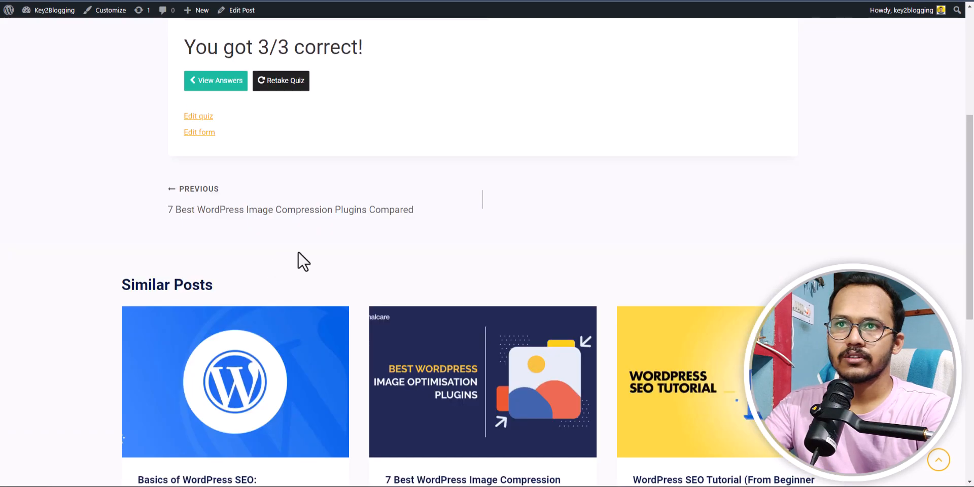
- Review the submitted answers page by page and return to the quiz results to check the score
{"action": "left_click", "coordinate": [219, 183]}
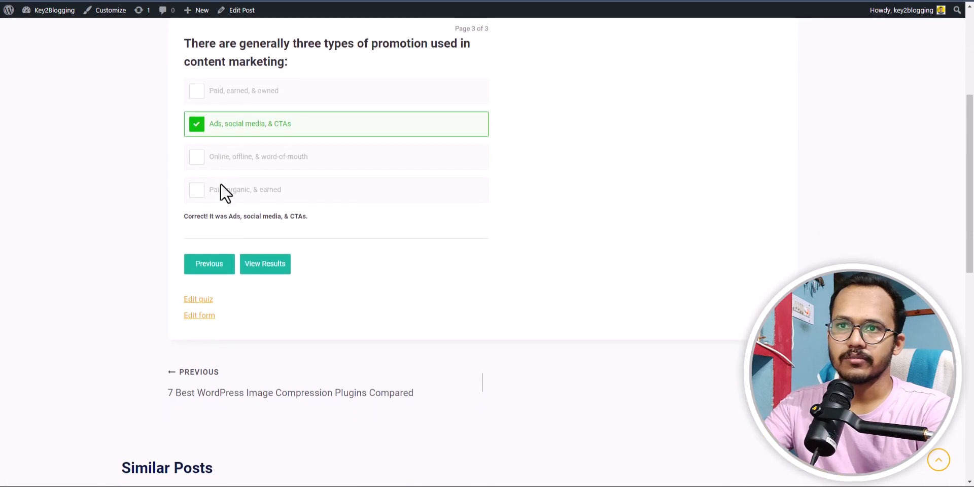
{"action": "left_click", "coordinate": [216, 260]}
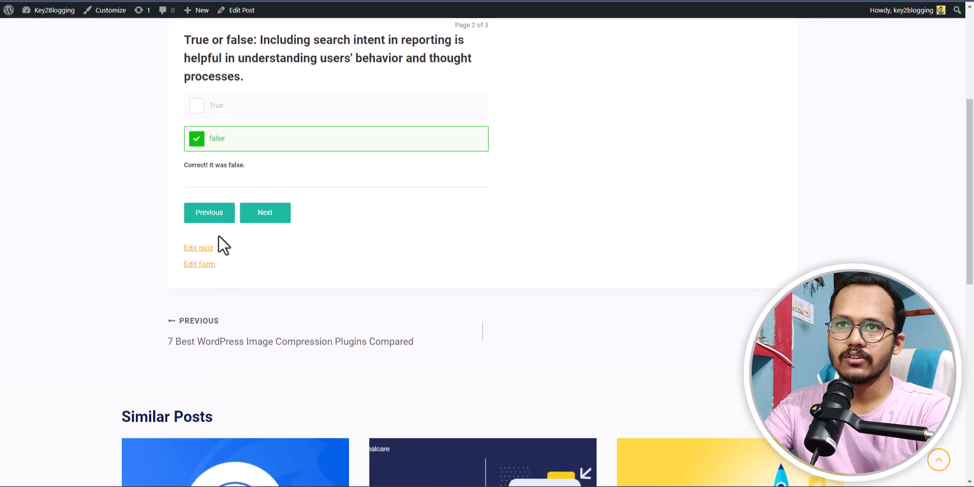
{"action": "left_click", "coordinate": [212, 213]}
{"action": "left_click", "coordinate": [223, 201]}
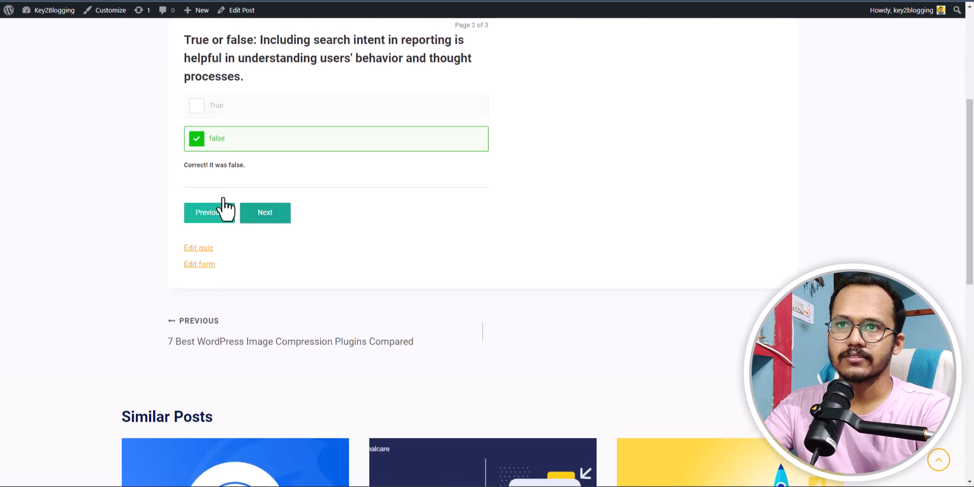
{"action": "left_click", "coordinate": [246, 217]}
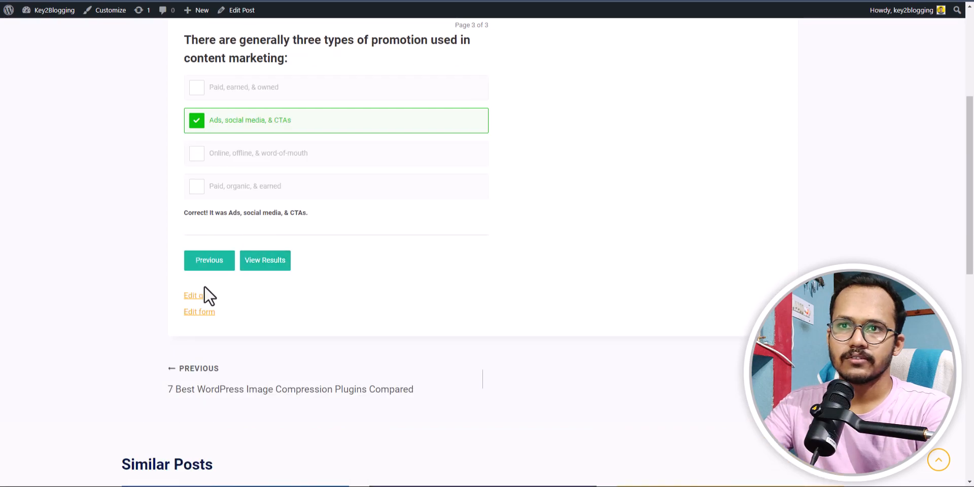
{"action": "left_click", "coordinate": [245, 262]}
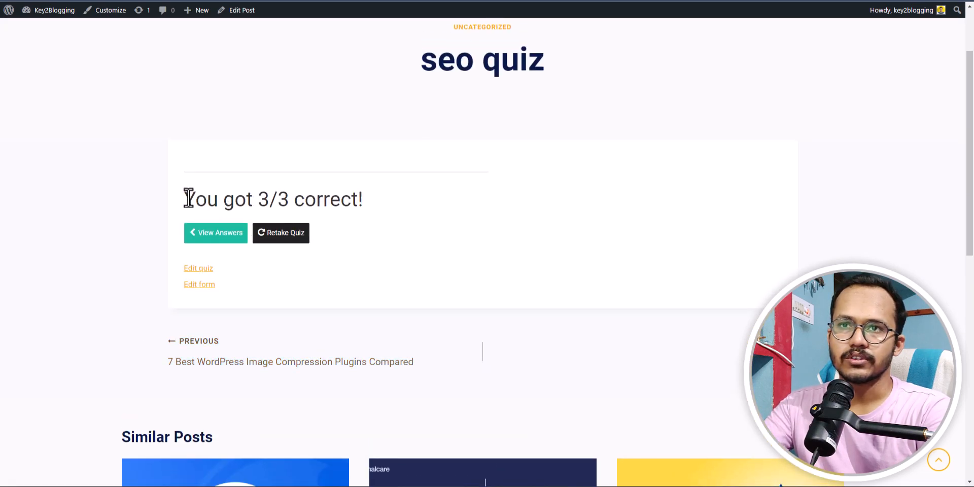
{"action": "left_click_drag", "start_coordinate": [189, 198], "coordinate": [378, 206]}
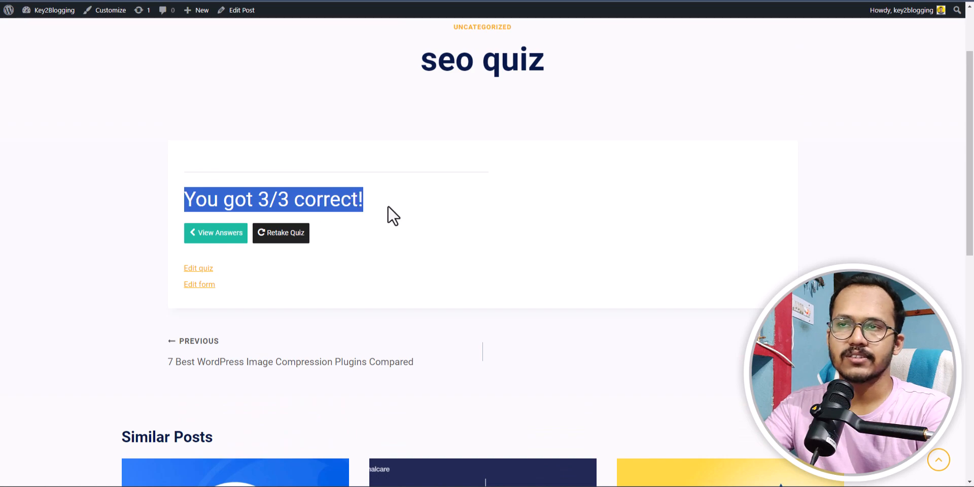
{"action": "scroll", "coordinate": [391, 214], "scroll_direction": "up", "scroll_amount": 2}
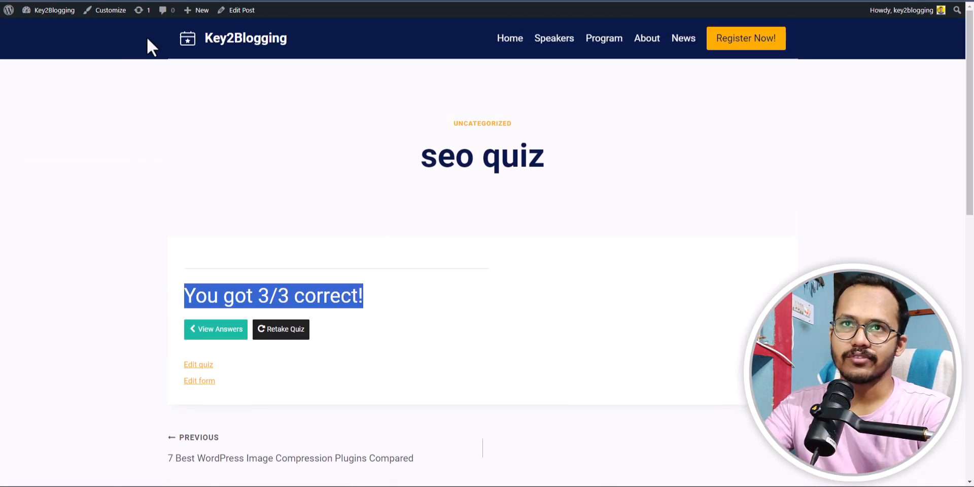
- Return to the site's dashboard and open the seo quiz for editing from Forminator's quiz list
{"action": "mouse_move", "coordinate": [51, 10]}
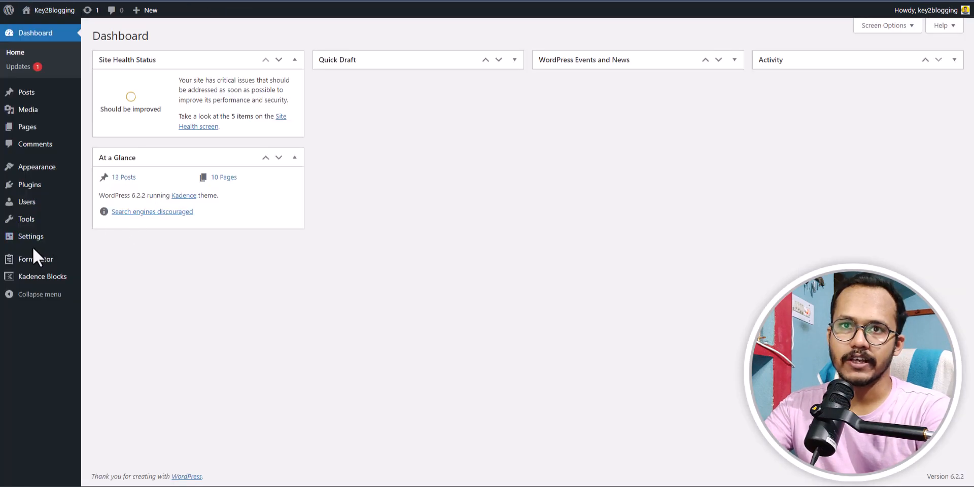
{"action": "mouse_move", "coordinate": [32, 260]}
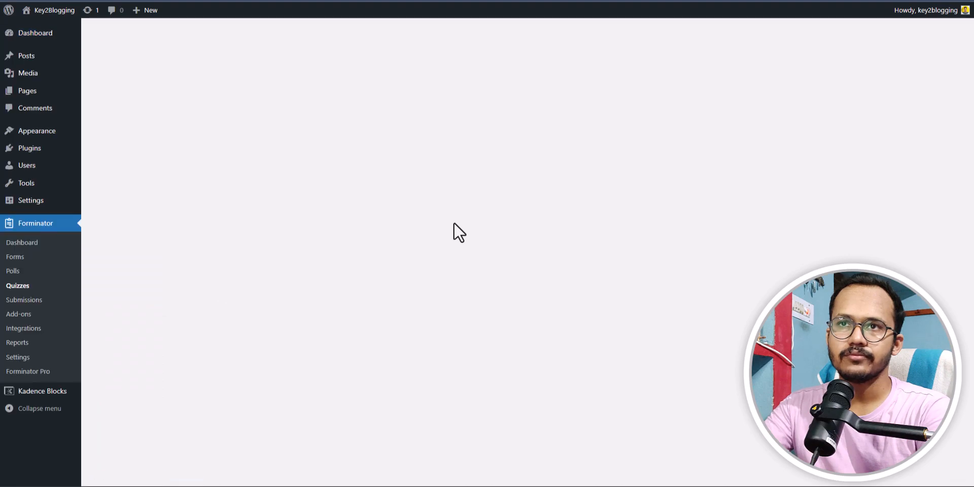
{"action": "scroll", "coordinate": [299, 377], "scroll_direction": "down", "scroll_amount": 3}
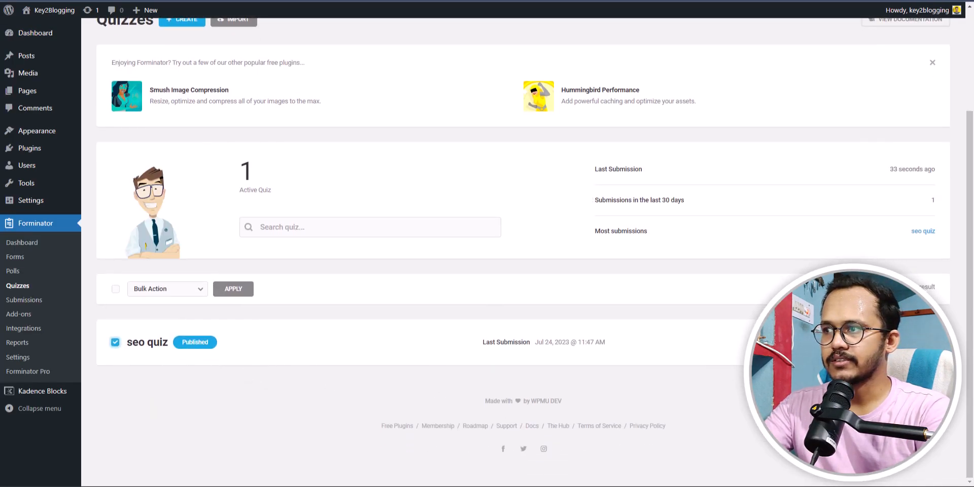
{"action": "left_click", "coordinate": [894, 342]}
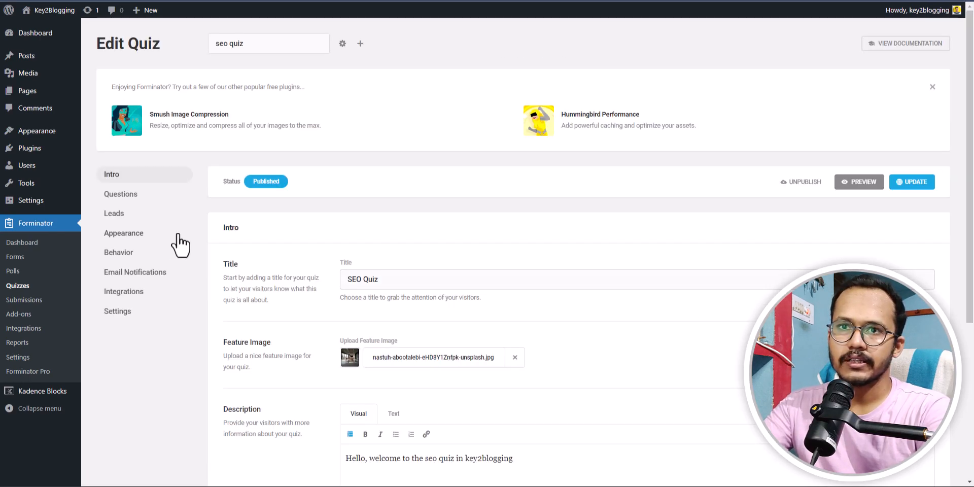
- Set the number of questions per page to 2 in the quiz's Behavior settings
{"action": "left_click", "coordinate": [126, 256]}
{"action": "scroll", "coordinate": [282, 288], "scroll_direction": "down", "scroll_amount": 2}
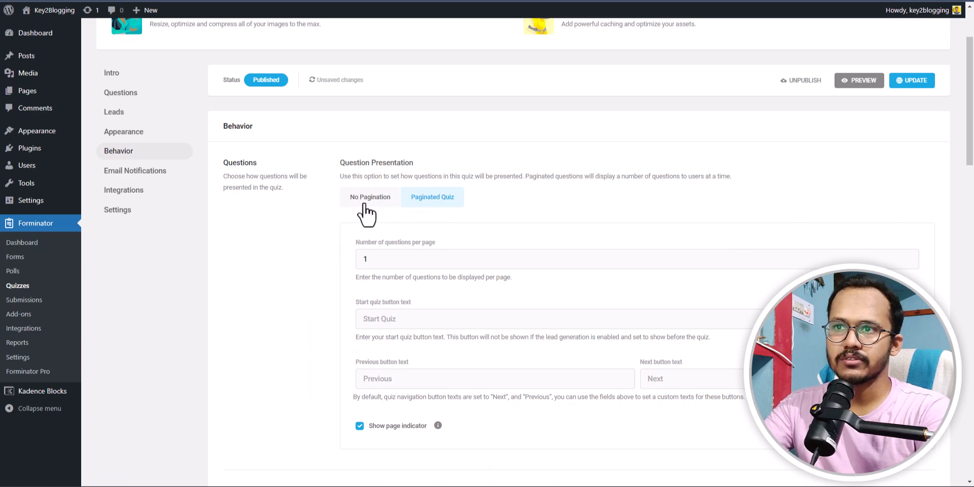
{"action": "double_click", "coordinate": [908, 257]}
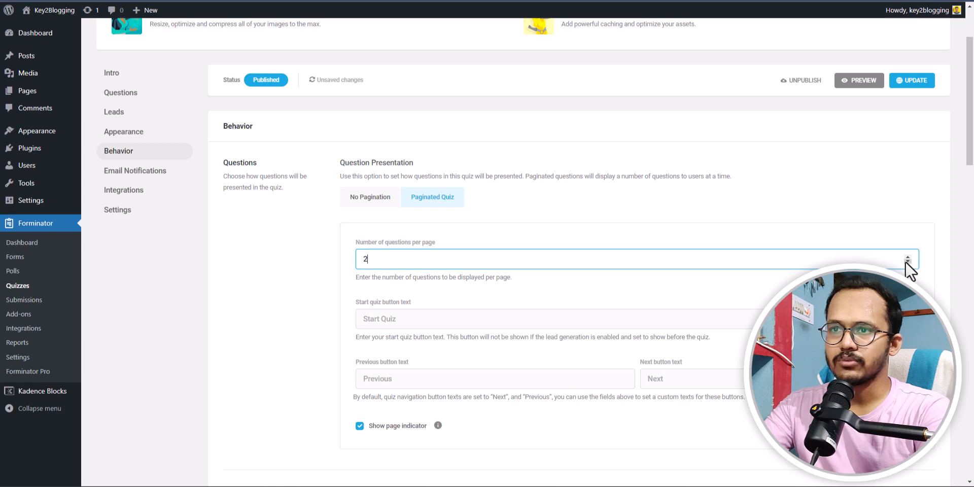
- Set the quiz results' display method to On Submission in the Behavior settings
{"action": "scroll", "coordinate": [324, 327], "scroll_direction": "down", "scroll_amount": 1}
{"action": "scroll", "coordinate": [429, 388], "scroll_direction": "up", "scroll_amount": 1}
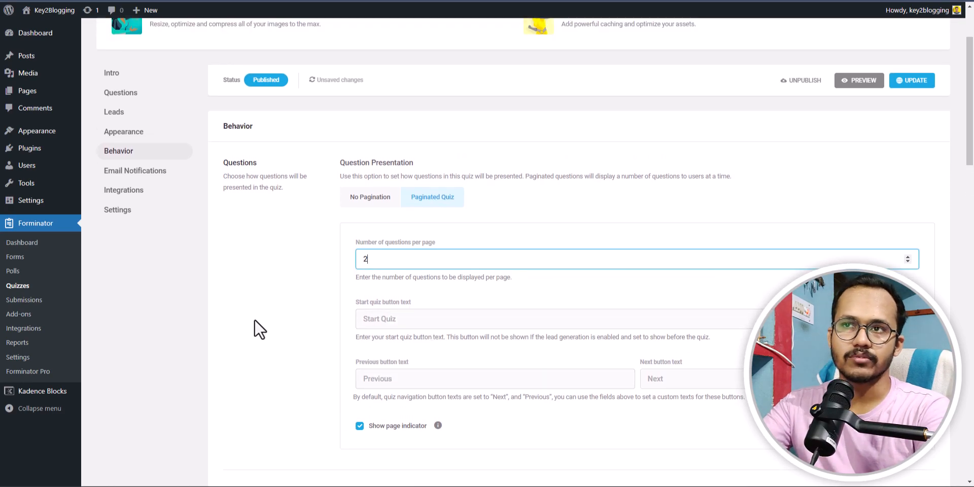
{"action": "scroll", "coordinate": [261, 326], "scroll_direction": "down", "scroll_amount": 3}
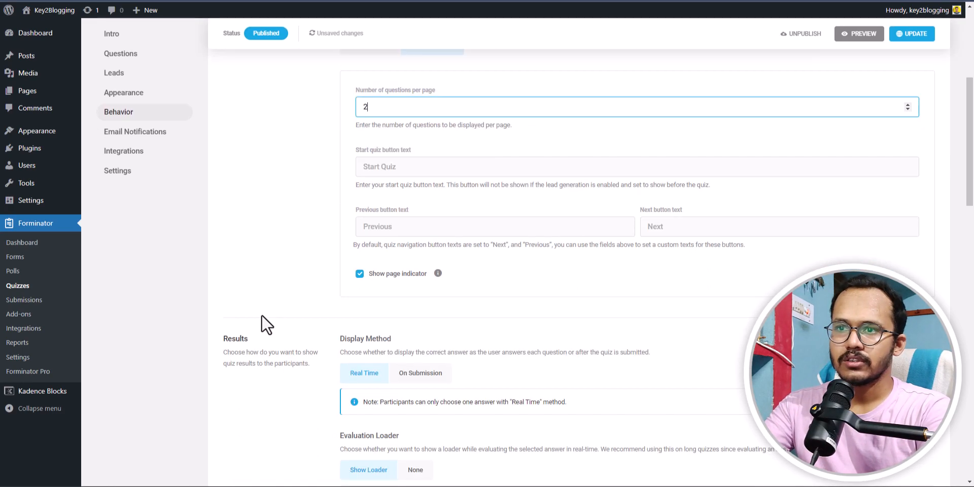
{"action": "scroll", "coordinate": [267, 325], "scroll_direction": "down", "scroll_amount": 4}
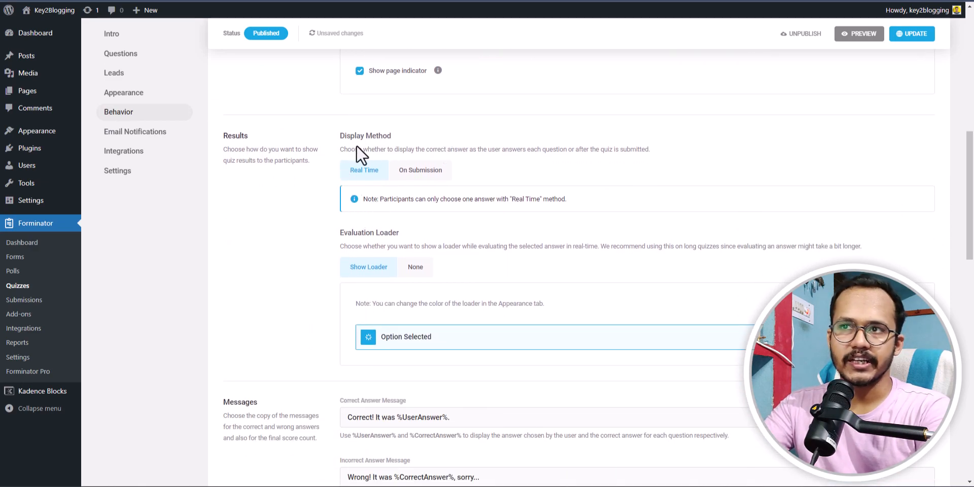
{"action": "left_click", "coordinate": [424, 173]}
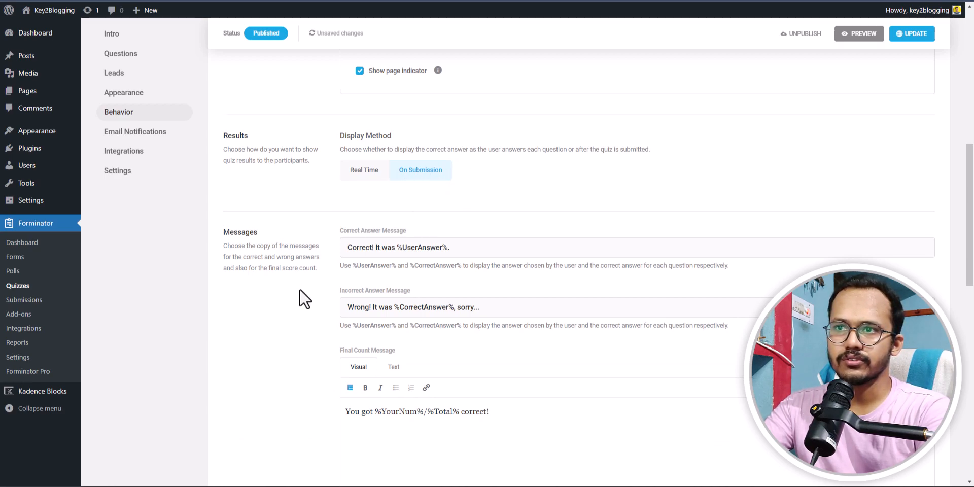
- Select Facebook, Twitter and LinkedIn as the quiz's social sharing platforms
{"action": "scroll", "coordinate": [303, 298], "scroll_direction": "down", "scroll_amount": 2}
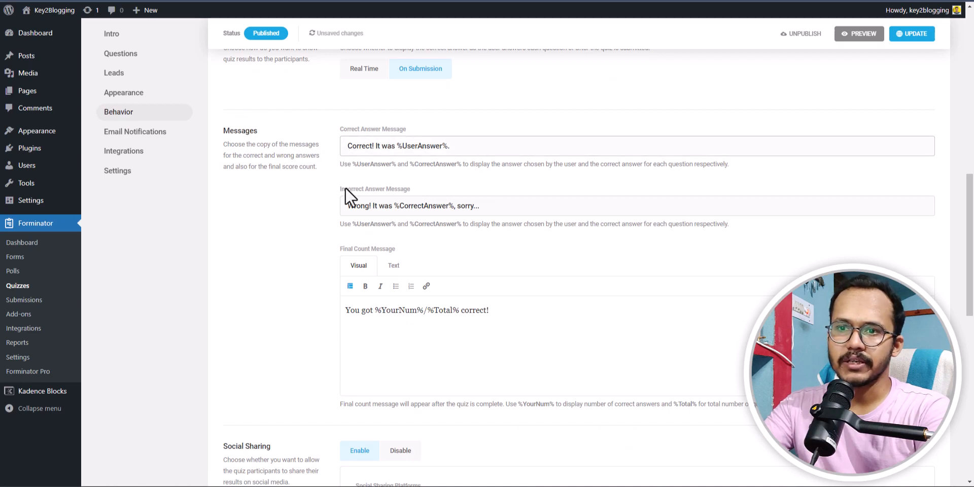
{"action": "scroll", "coordinate": [344, 188], "scroll_direction": "down", "scroll_amount": 5}
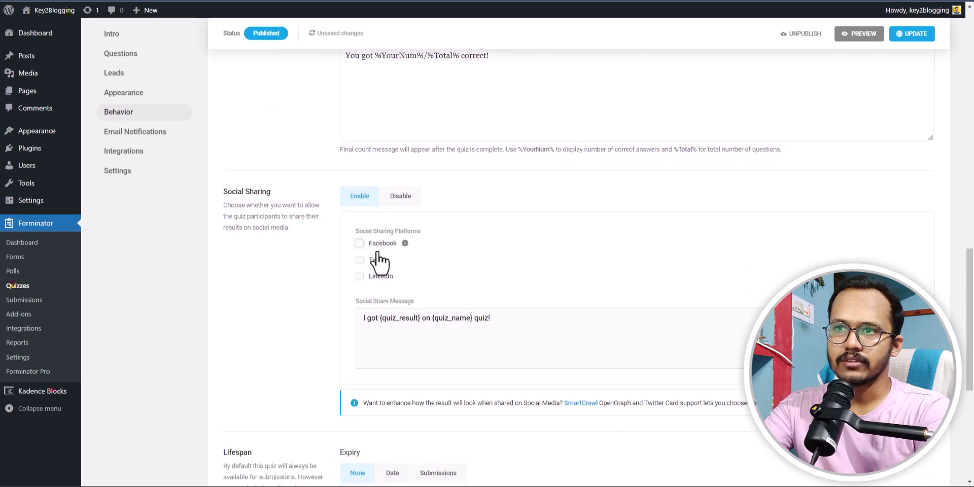
{"action": "scroll", "coordinate": [379, 262], "scroll_direction": "down", "scroll_amount": 1}
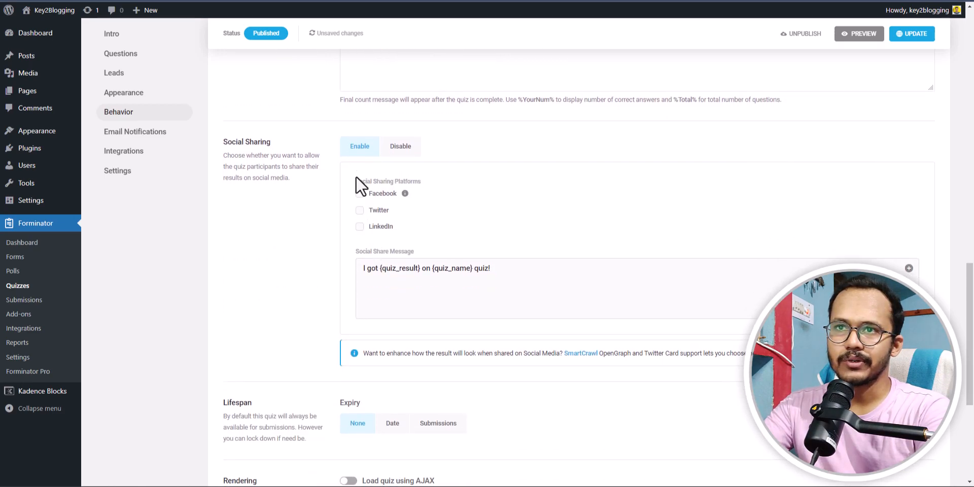
{"action": "left_click", "coordinate": [360, 210]}
{"action": "left_click", "coordinate": [360, 227]}
- Keep the quiz expiry at None and enable both AJAX loading and page caching prevention for quiz rendering
{"action": "scroll", "coordinate": [472, 238], "scroll_direction": "down", "scroll_amount": 3}
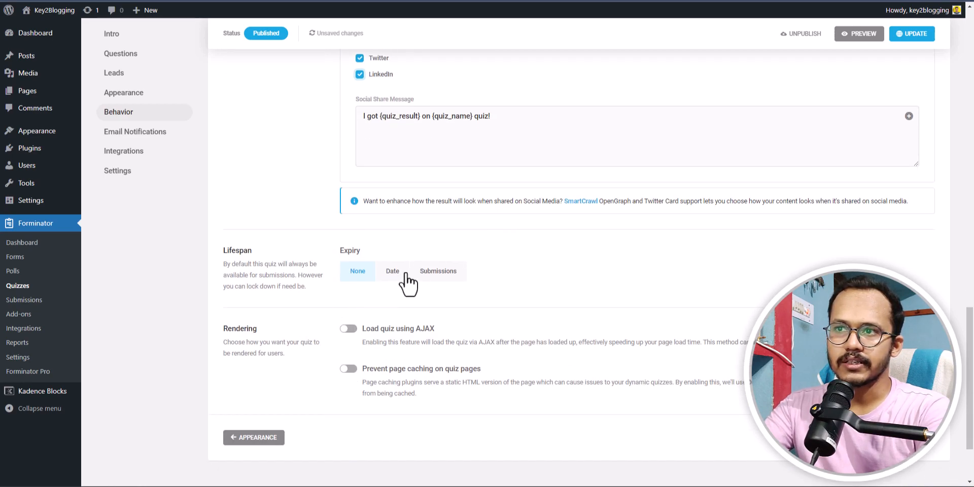
{"action": "left_click", "coordinate": [430, 274]}
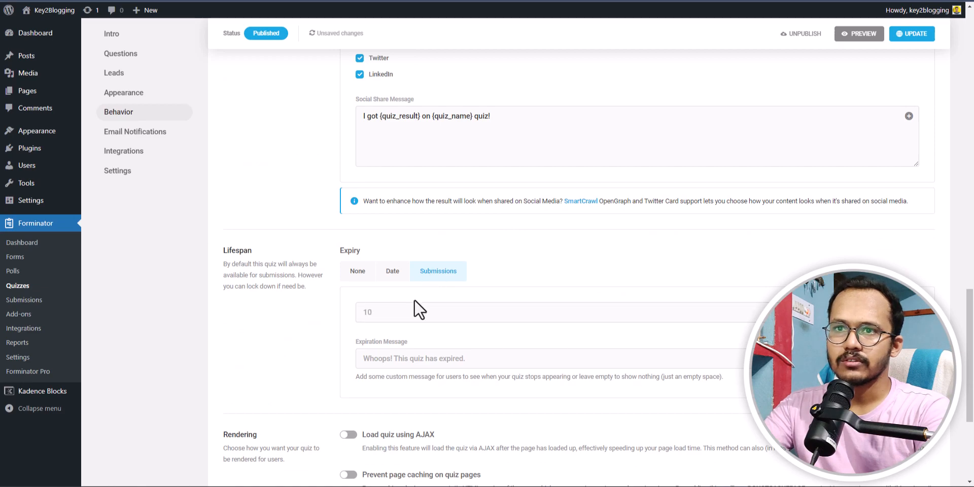
{"action": "left_click", "coordinate": [366, 273]}
{"action": "scroll", "coordinate": [457, 249], "scroll_direction": "down", "scroll_amount": 2}
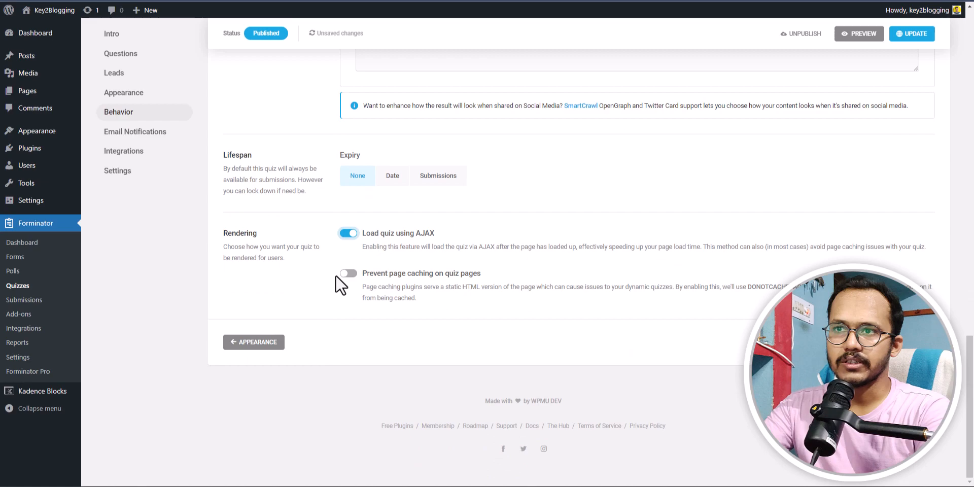
{"action": "left_click", "coordinate": [349, 273]}
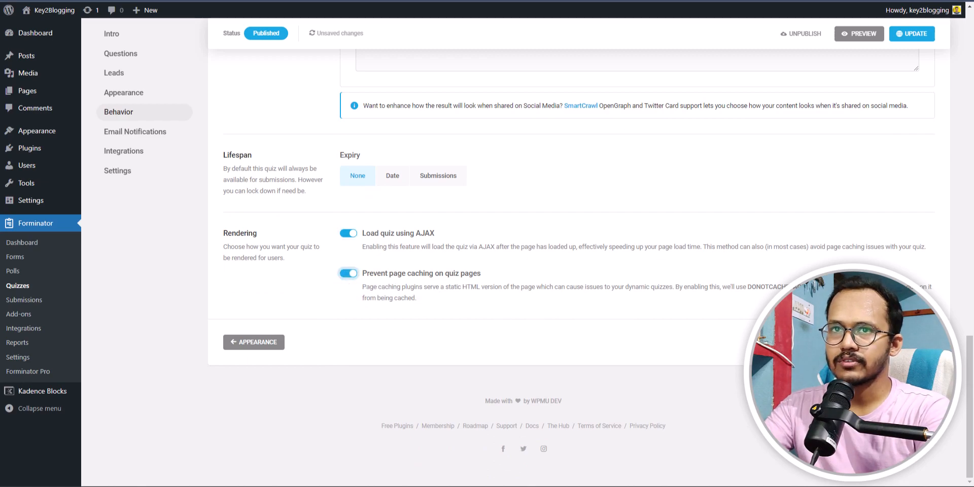
- Open the quiz's email notifications and read through the participant notification's subject and body, leaving it unedited
{"action": "left_click", "coordinate": [891, 342]}
{"action": "scroll", "coordinate": [414, 314], "scroll_direction": "down", "scroll_amount": 2}
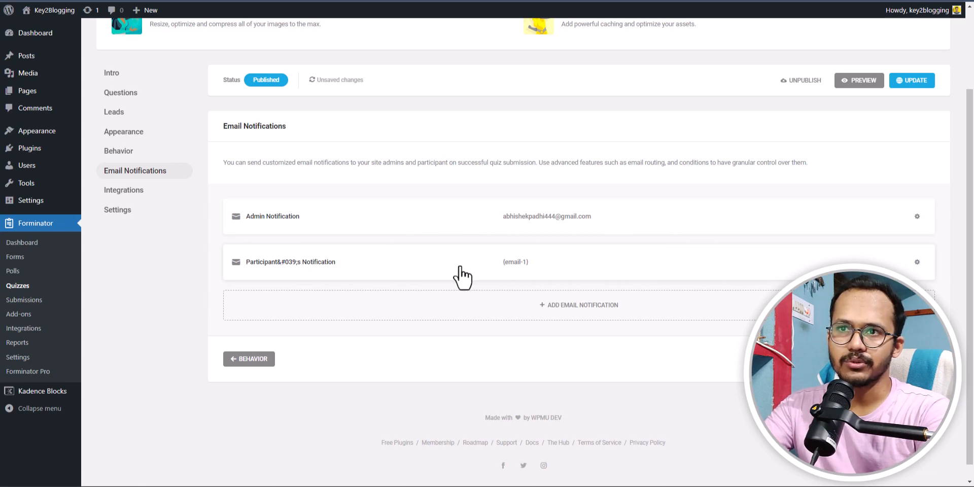
{"action": "left_click", "coordinate": [917, 263]}
{"action": "scroll", "coordinate": [464, 332], "scroll_direction": "down", "scroll_amount": 3}
{"action": "scroll", "coordinate": [427, 325], "scroll_direction": "up", "scroll_amount": 3}
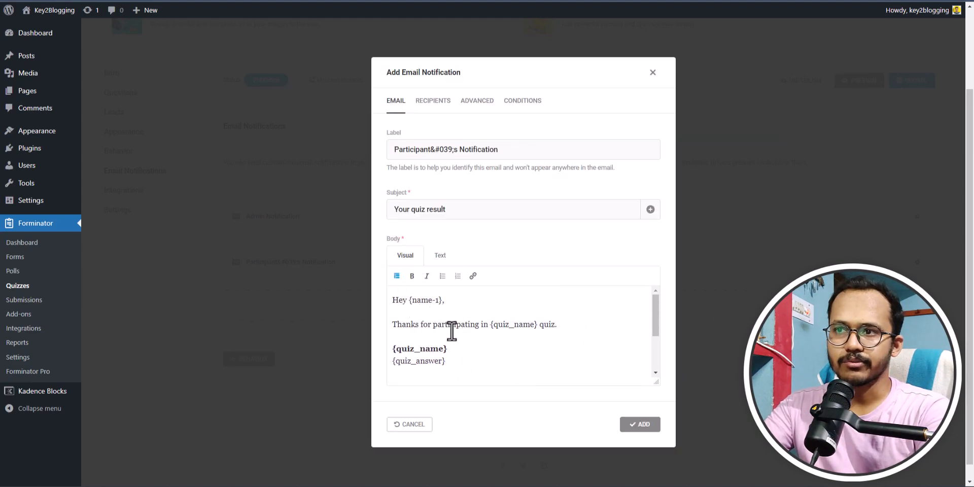
{"action": "scroll", "coordinate": [449, 347], "scroll_direction": "down", "scroll_amount": 2}
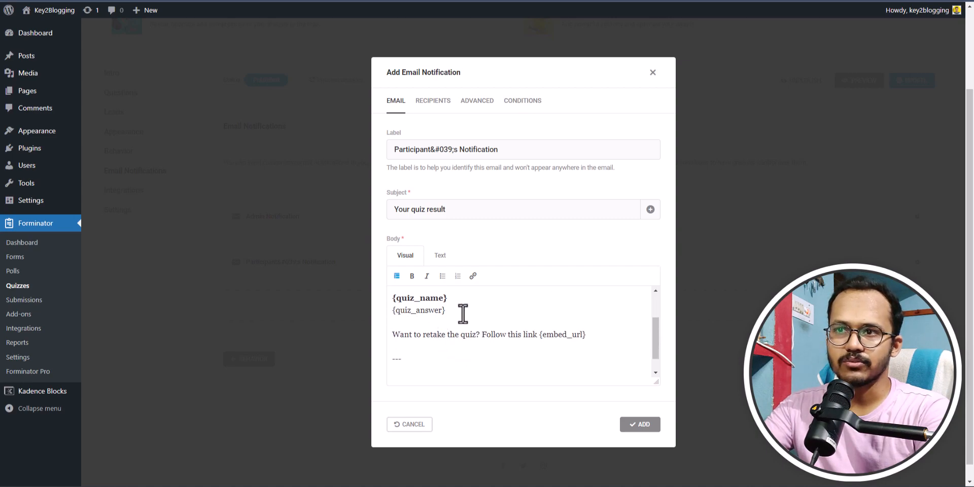
{"action": "scroll", "coordinate": [396, 323], "scroll_direction": "down", "scroll_amount": 1}
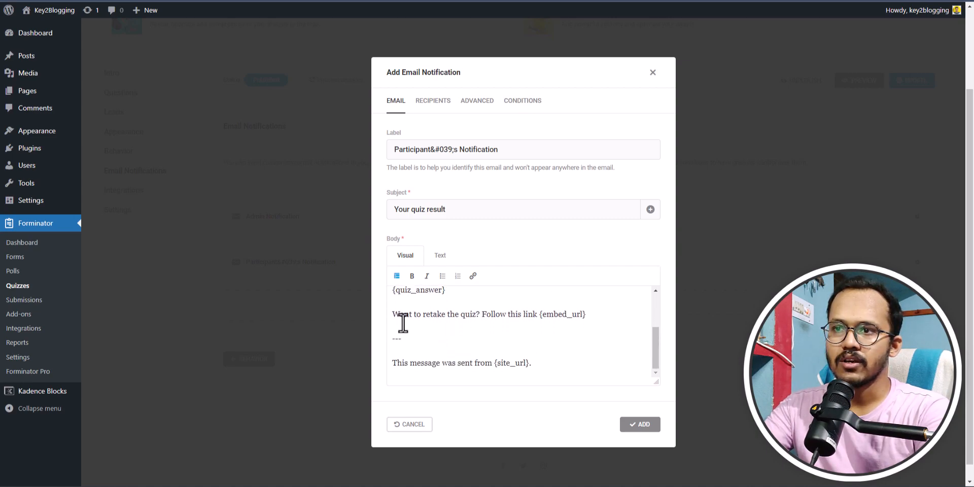
{"action": "scroll", "coordinate": [594, 366], "scroll_direction": "down", "scroll_amount": 1}
{"action": "scroll", "coordinate": [570, 335], "scroll_direction": "up", "scroll_amount": 5}
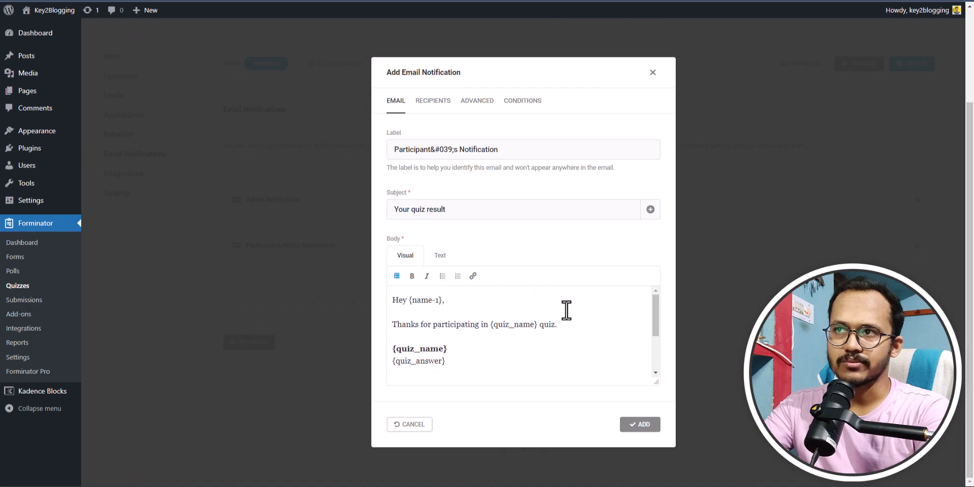
{"action": "left_click", "coordinate": [653, 72]}
{"action": "scroll", "coordinate": [350, 245], "scroll_direction": "up", "scroll_amount": 2}
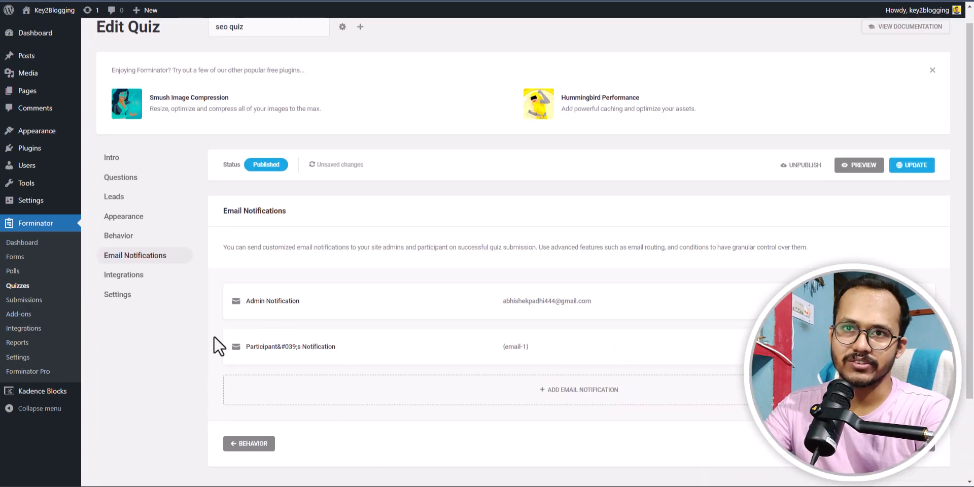
- Check the quiz's integrations and data storage settings, and update the published quiz
{"action": "left_click", "coordinate": [137, 275]}
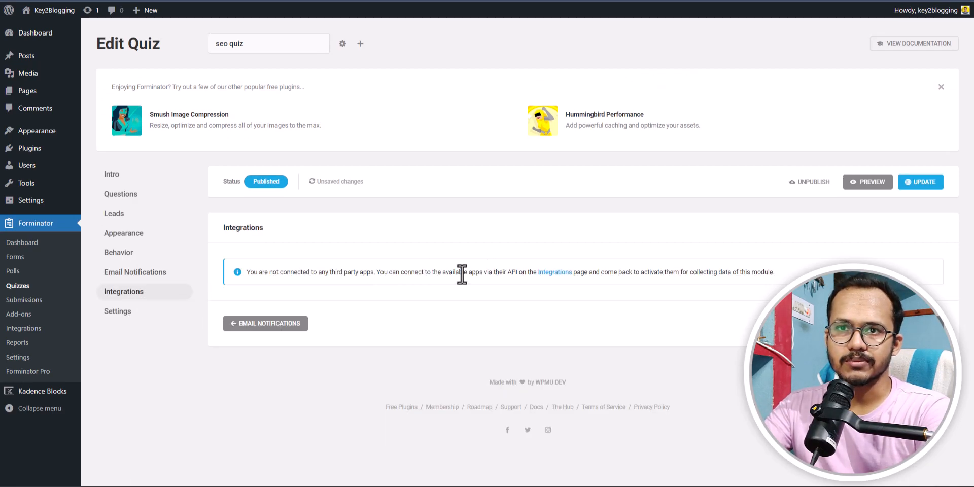
{"action": "left_click", "coordinate": [131, 311]}
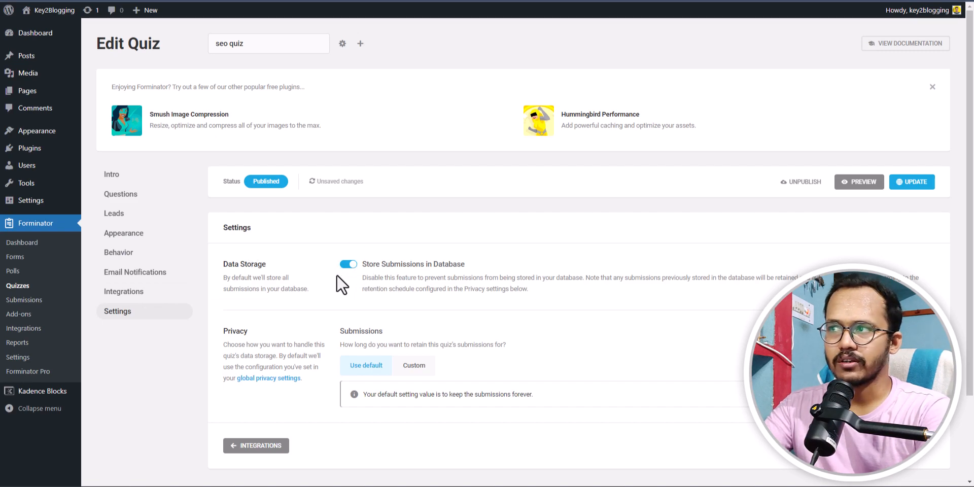
{"action": "left_click", "coordinate": [911, 183]}
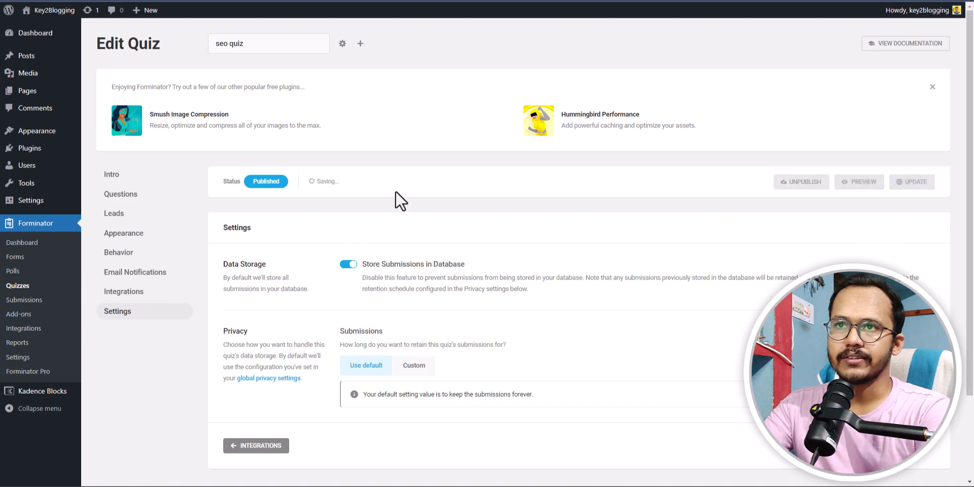
- View the published seo quiz post, fill in the lead form's email and first name, give consent and start the quiz
{"action": "left_click", "coordinate": [46, 57]}
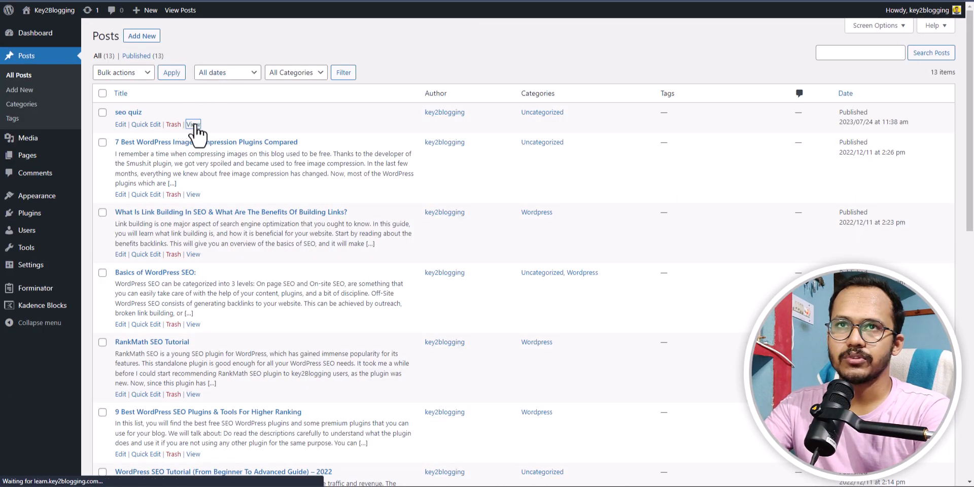
{"action": "scroll", "coordinate": [326, 218], "scroll_direction": "down", "scroll_amount": 7}
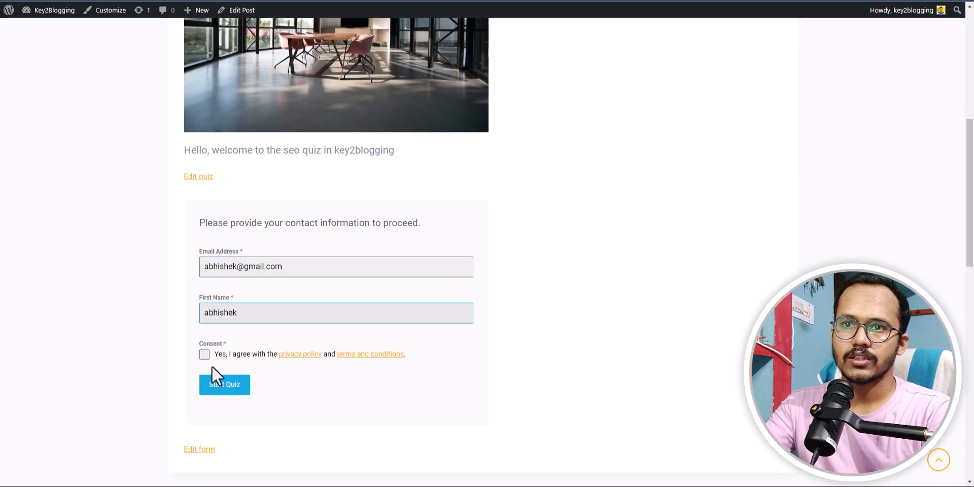
{"action": "left_click", "coordinate": [206, 356]}
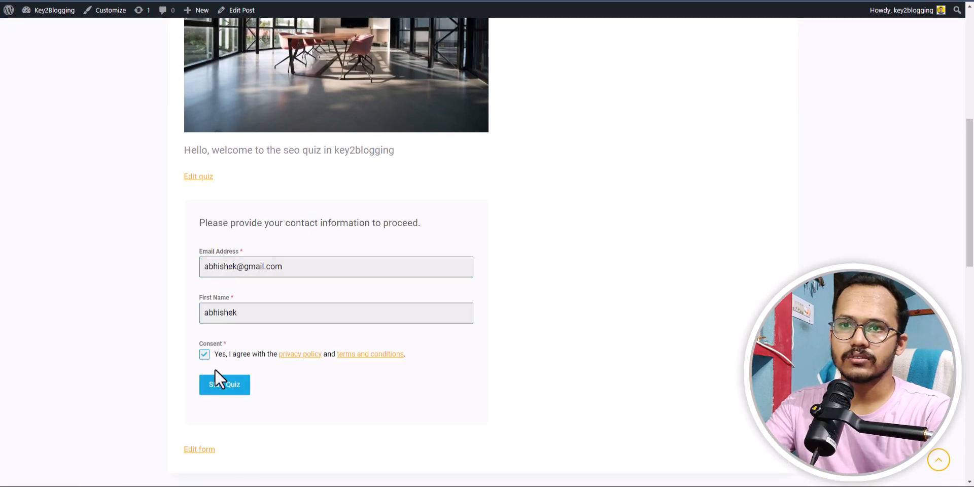
{"action": "left_click", "coordinate": [224, 388]}
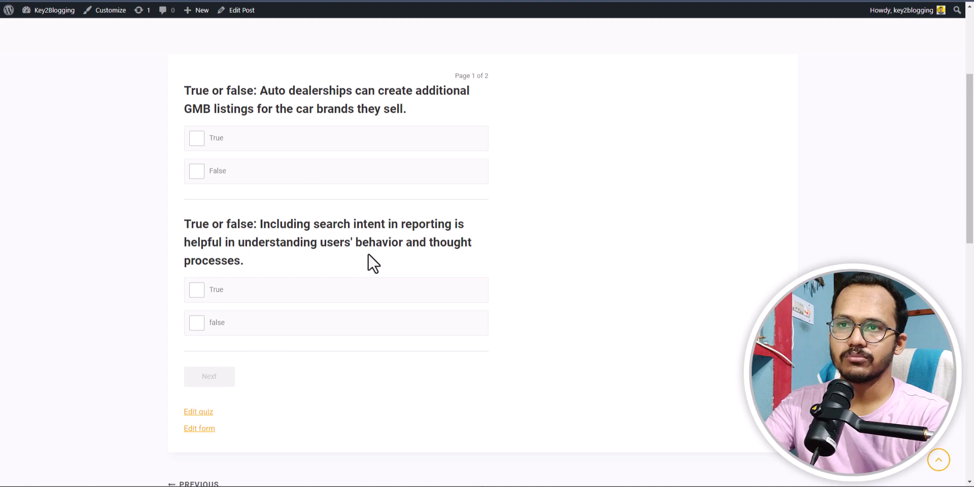
- Answer the first two questions with "True" and the last with "Online, offline, & word-of-mouth", and submit for the results
{"action": "left_click", "coordinate": [267, 145]}
{"action": "left_click", "coordinate": [232, 297]}
{"action": "left_click", "coordinate": [216, 376]}
{"action": "left_click", "coordinate": [211, 156]}
{"action": "scroll", "coordinate": [385, 228], "scroll_direction": "up", "scroll_amount": 1}
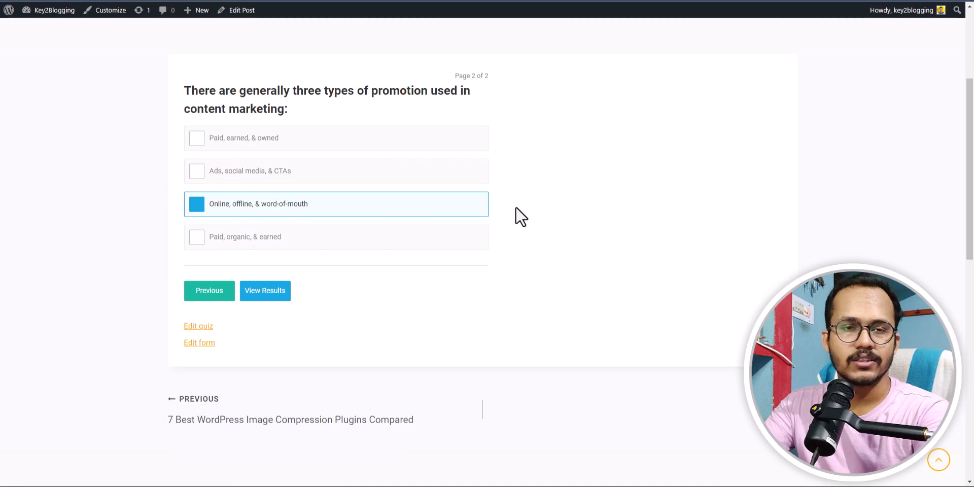
{"action": "left_click", "coordinate": [265, 297]}
- Check the quiz score and sharing options, and review the submitted answers on both quiz pages
{"action": "scroll", "coordinate": [444, 240], "scroll_direction": "up", "scroll_amount": 2}
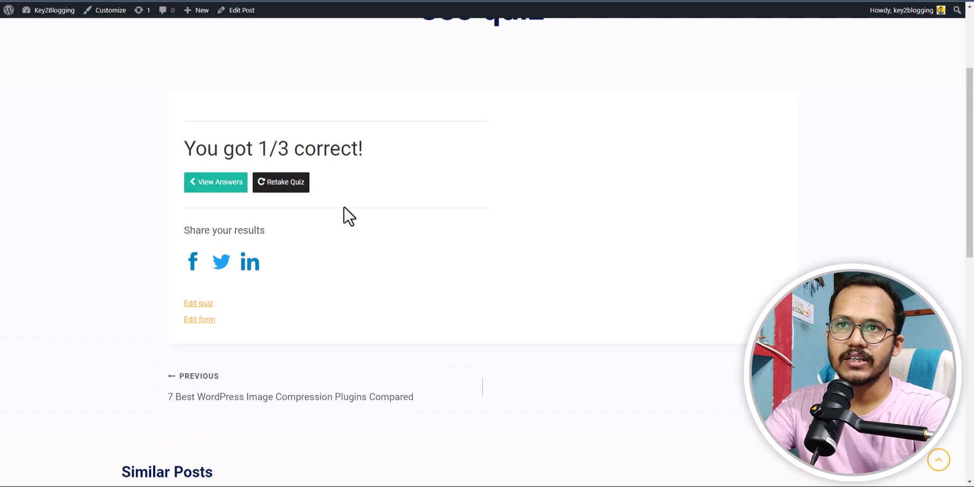
{"action": "left_click_drag", "start_coordinate": [183, 142], "coordinate": [399, 143]}
{"action": "left_click", "coordinate": [385, 144]}
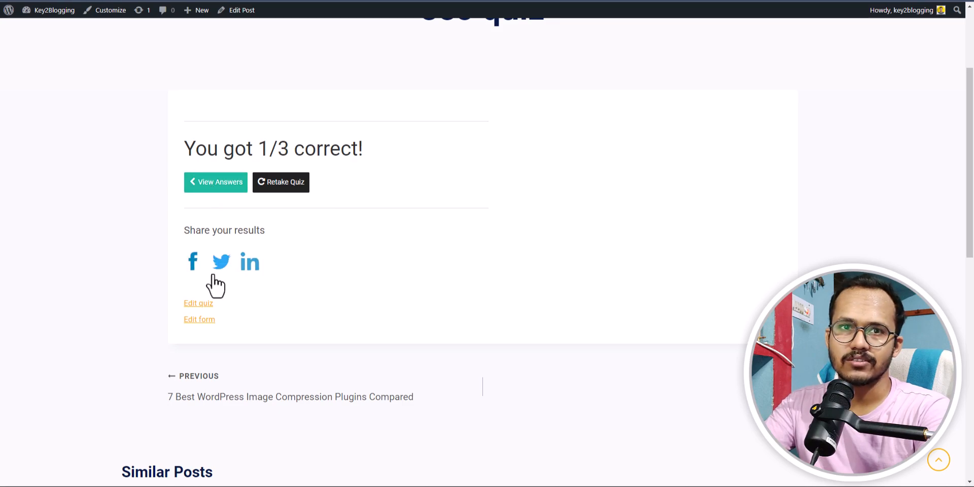
{"action": "left_click", "coordinate": [214, 184]}
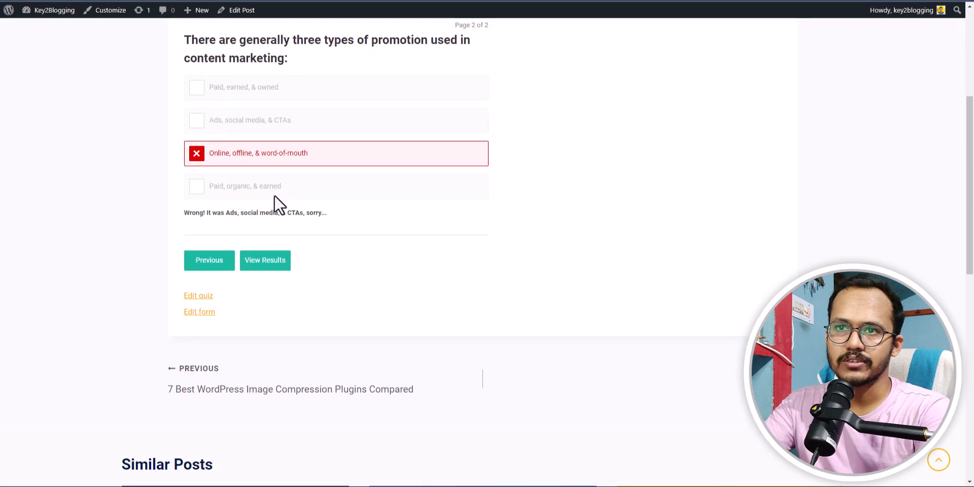
{"action": "left_click", "coordinate": [211, 258]}
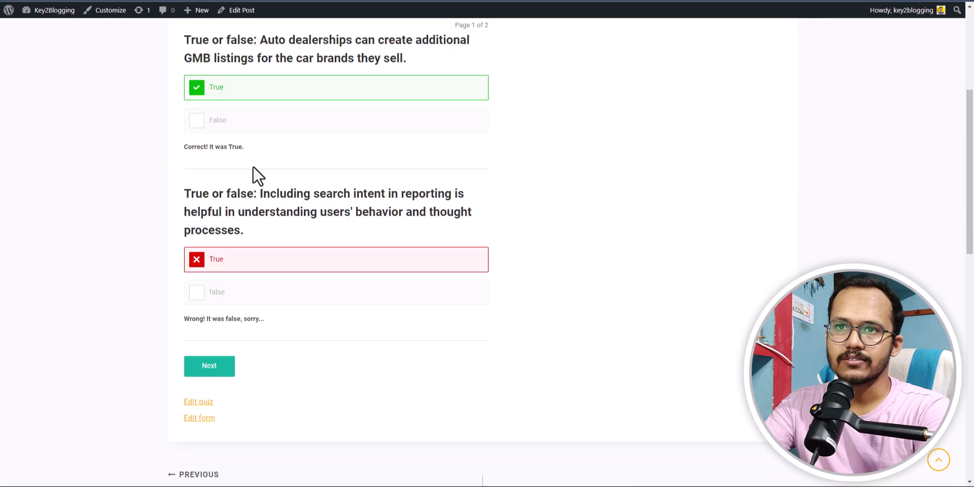
{"action": "scroll", "coordinate": [201, 254], "scroll_direction": "up", "scroll_amount": 1}
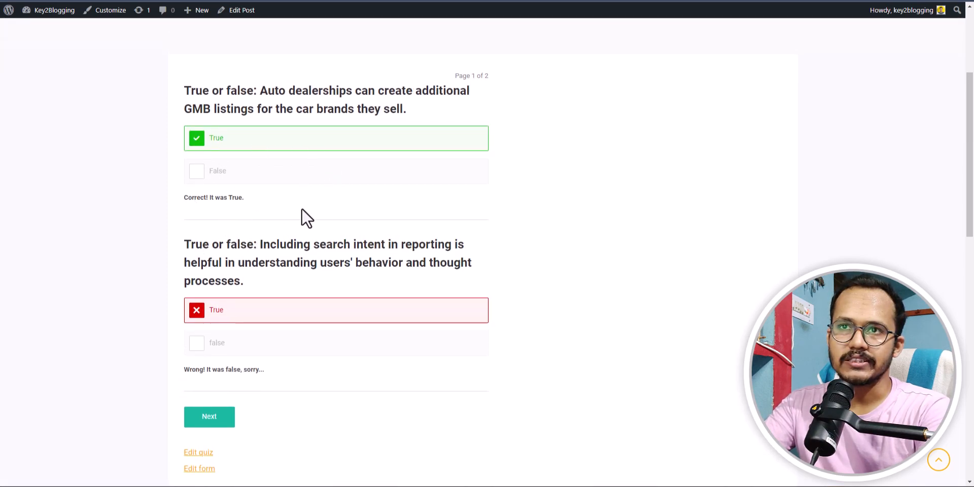
{"action": "left_click", "coordinate": [224, 420]}
{"action": "scroll", "coordinate": [300, 316], "scroll_direction": "down", "scroll_amount": 1}
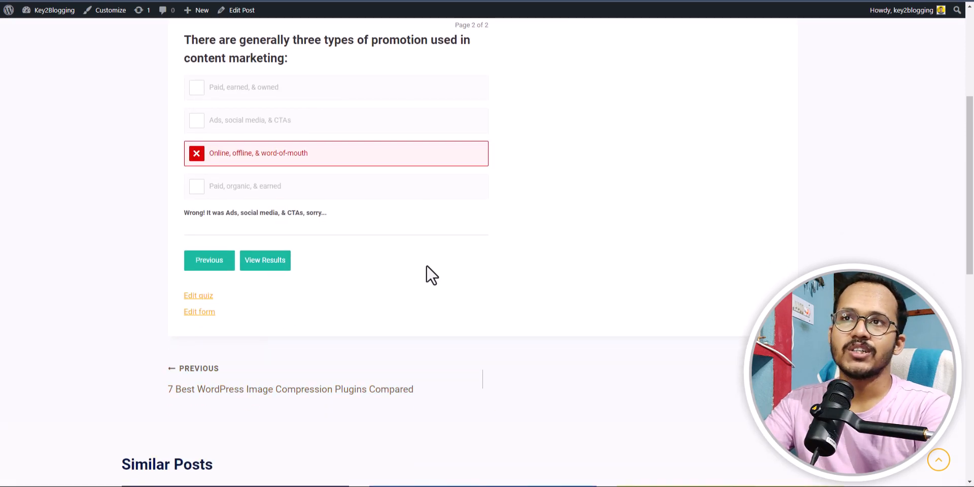
{"action": "scroll", "coordinate": [530, 254], "scroll_direction": "up", "scroll_amount": 3}
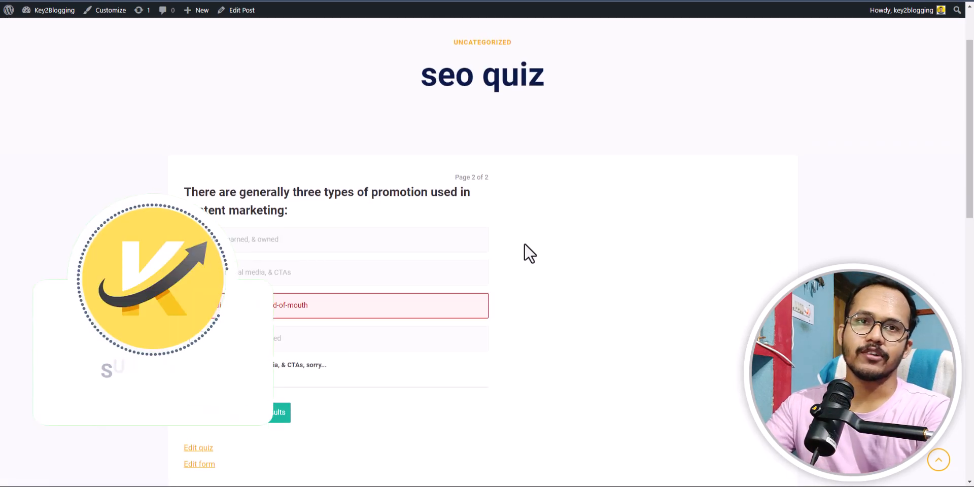